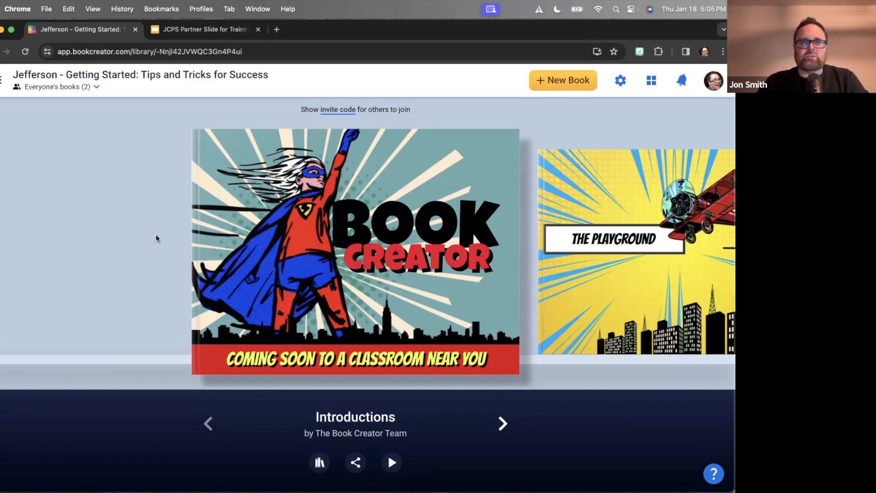
Step: Leave the open library for the teacher dashboard and show the Literacy student templates on the Discover page
{"action": "left_click", "coordinate": [1, 81]}
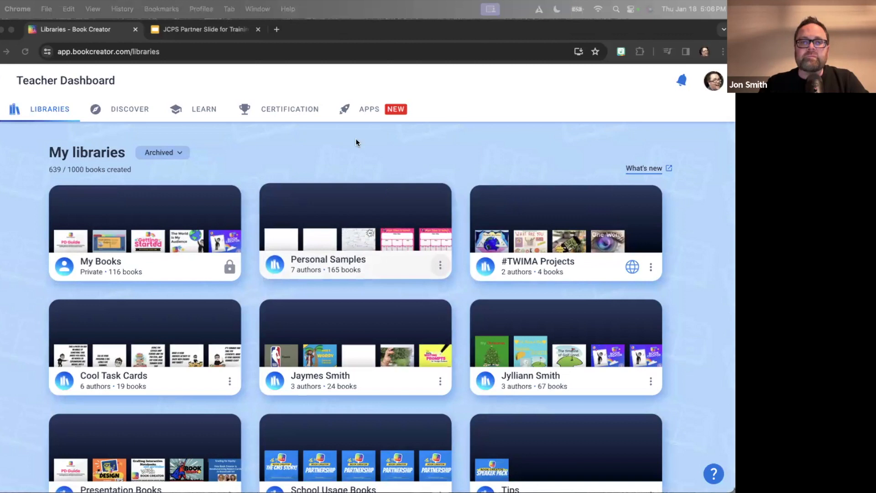
{"action": "left_click", "coordinate": [363, 163]}
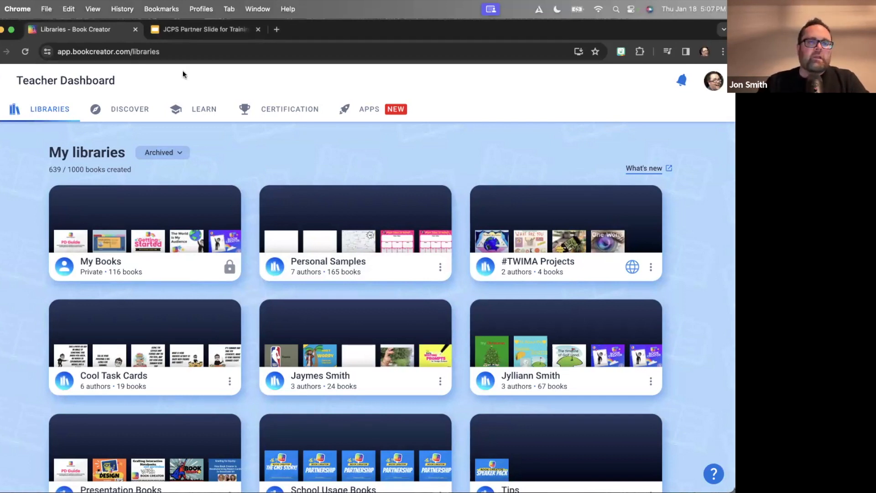
{"action": "left_click", "coordinate": [134, 110]}
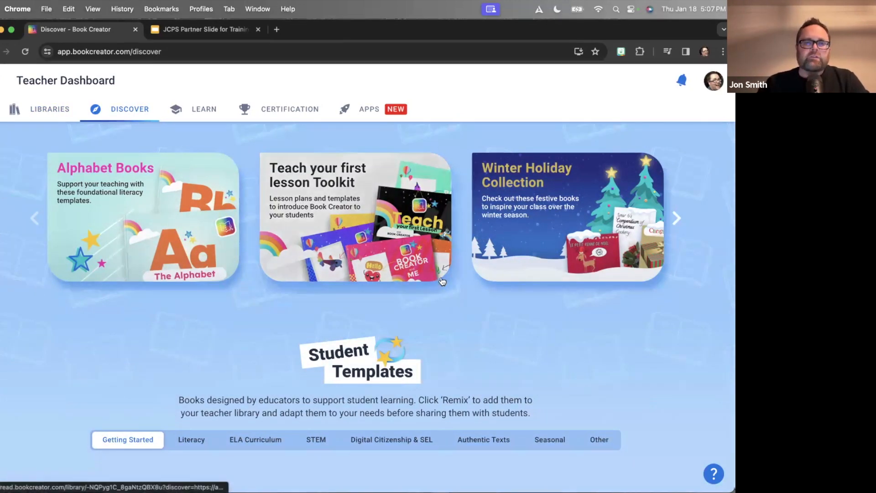
{"action": "scroll", "coordinate": [441, 281], "scroll_direction": "down", "scroll_amount": 5}
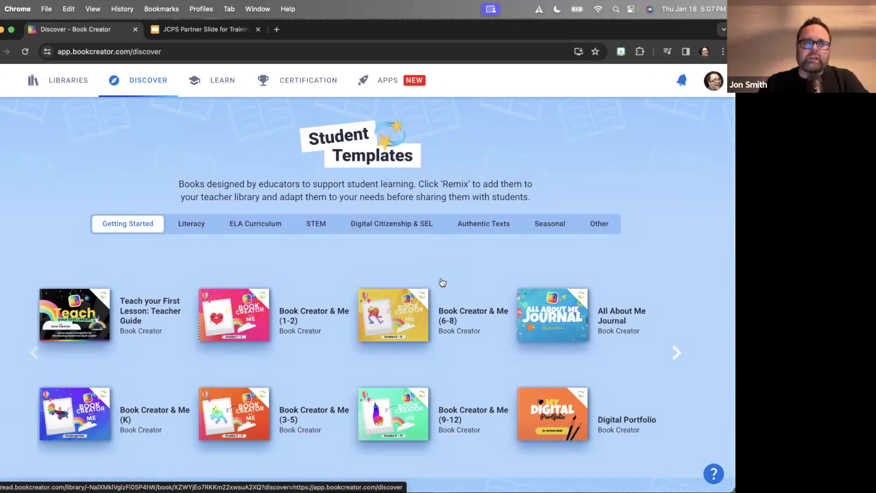
{"action": "left_click", "coordinate": [186, 232]}
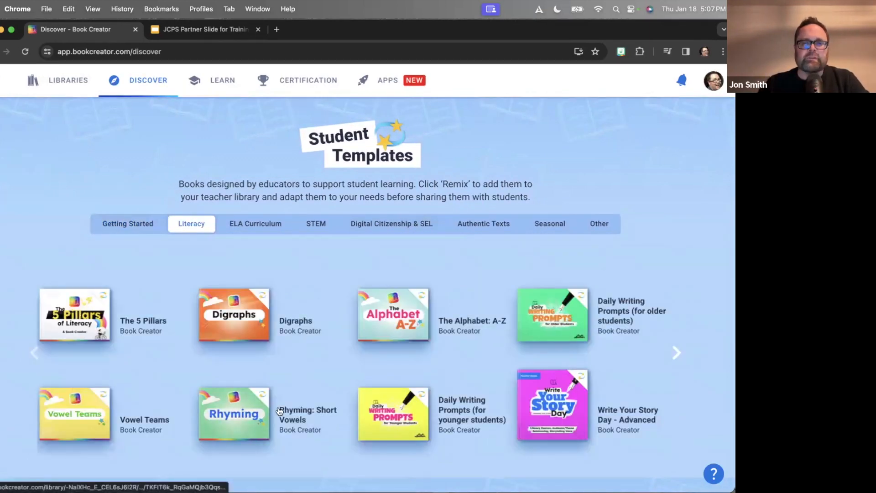
Step: Remix the Digraphs template into the "Jefferson - Getting Started: Tips and Tricks for Success" library and close the dialog
{"action": "left_click", "coordinate": [227, 312]}
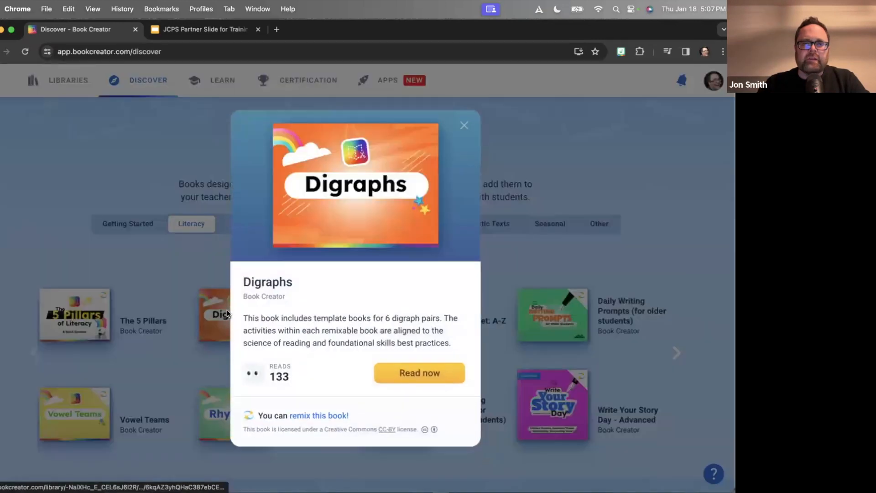
{"action": "left_click", "coordinate": [323, 415]}
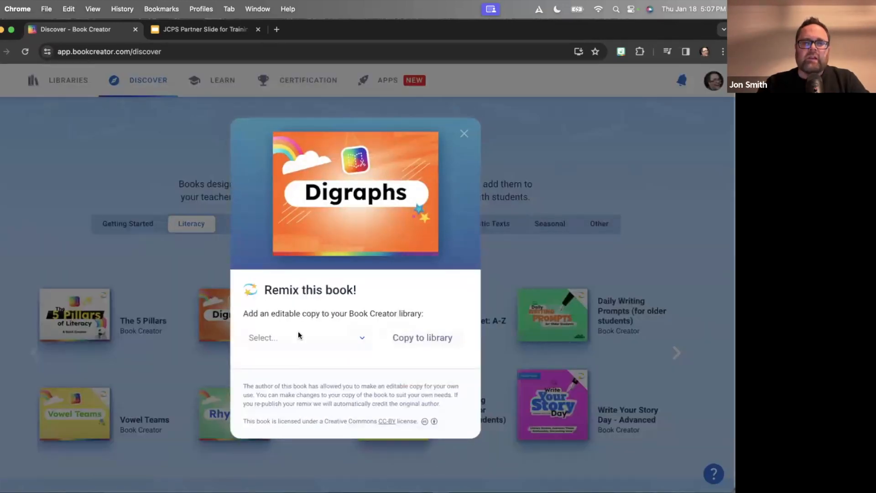
{"action": "left_click", "coordinate": [313, 343]}
{"action": "type", "text": "jeffe"}
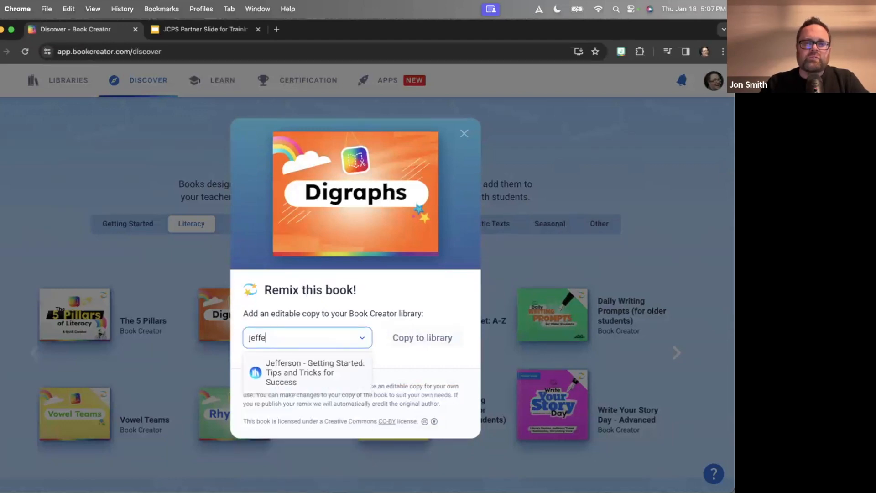
{"action": "type", "text": "rs"}
{"action": "left_click", "coordinate": [309, 363]}
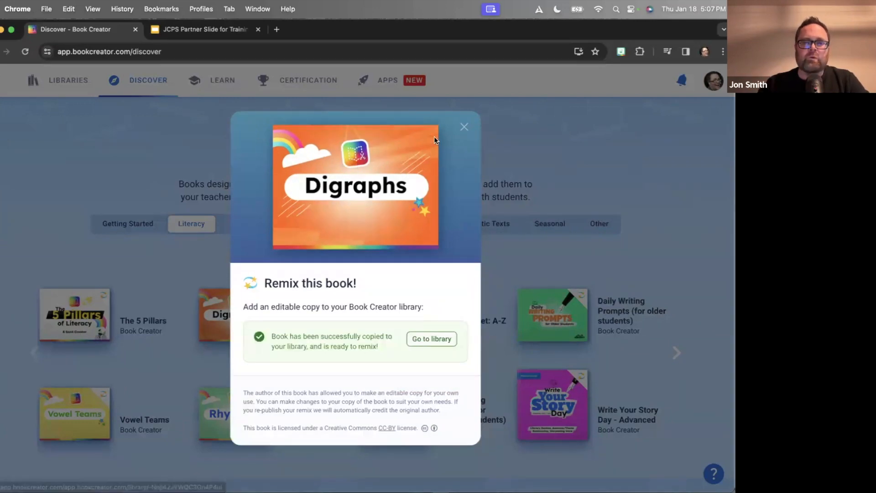
{"action": "left_click", "coordinate": [463, 127]}
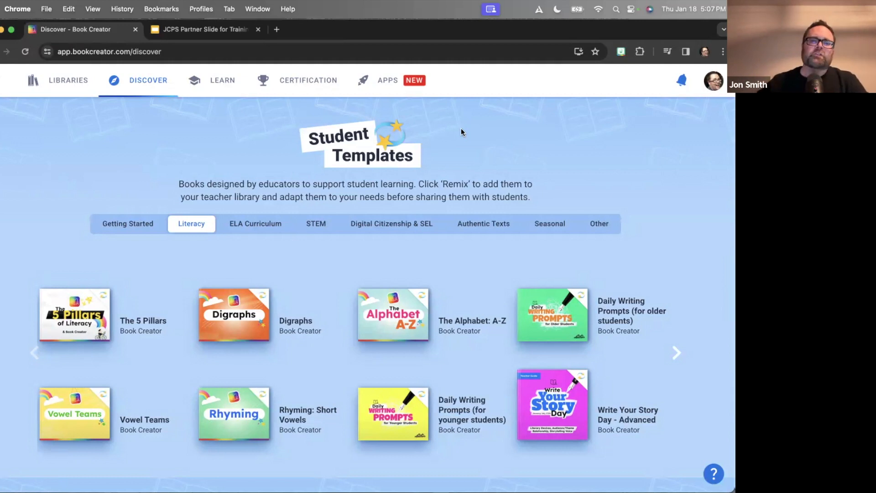
Step: Look through the remaining Literacy templates and the Elementary and Middle School examples by grade
{"action": "scroll", "coordinate": [242, 248], "scroll_direction": "down", "scroll_amount": 6}
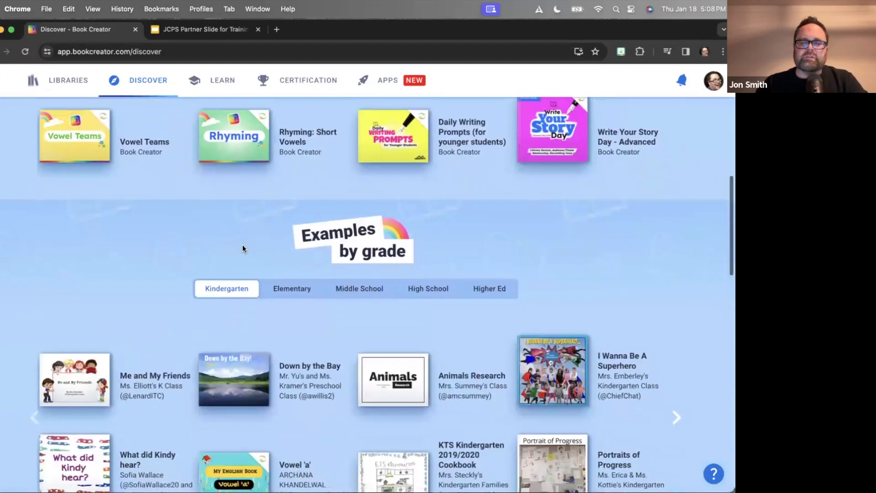
{"action": "scroll", "coordinate": [242, 249], "scroll_direction": "up", "scroll_amount": 5}
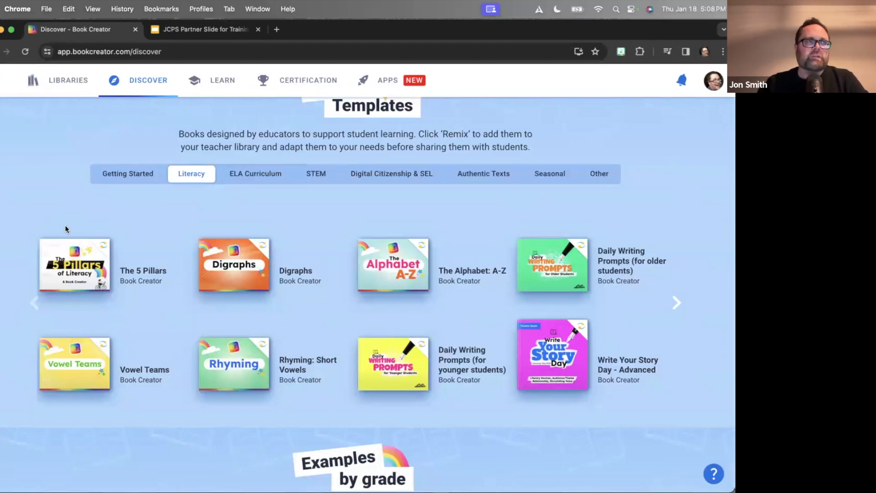
{"action": "scroll", "coordinate": [345, 197], "scroll_direction": "down", "scroll_amount": 2}
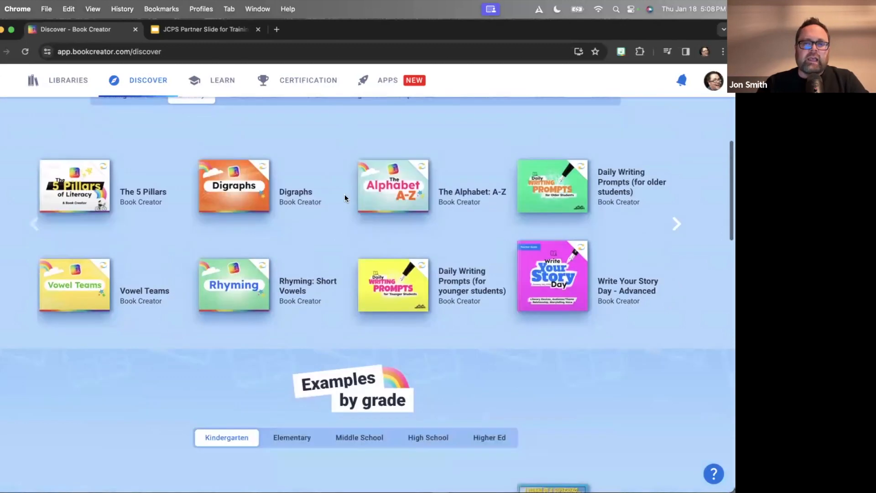
{"action": "scroll", "coordinate": [344, 198], "scroll_direction": "down", "scroll_amount": 8}
{"action": "scroll", "coordinate": [344, 197], "scroll_direction": "up", "scroll_amount": 2}
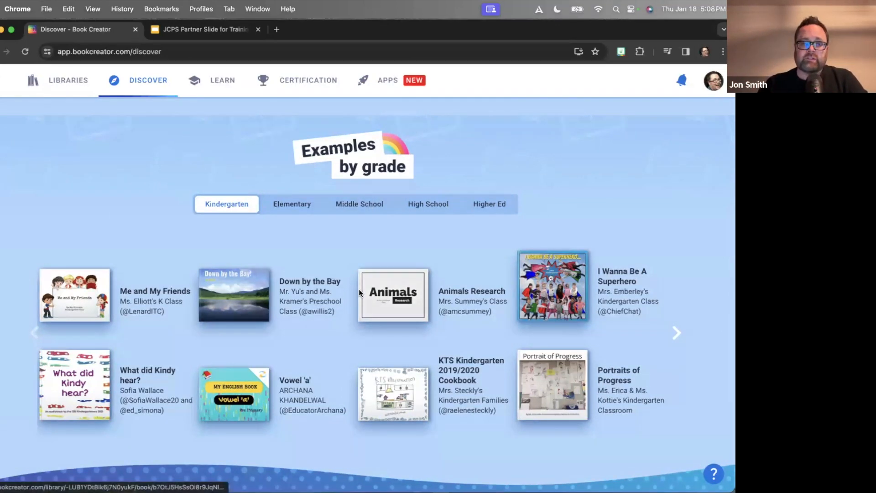
{"action": "left_click", "coordinate": [294, 205]}
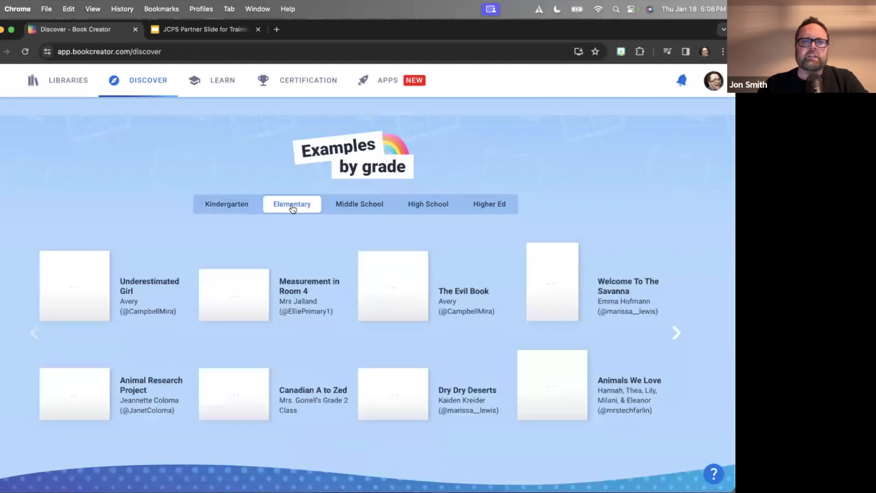
{"action": "left_click", "coordinate": [363, 208]}
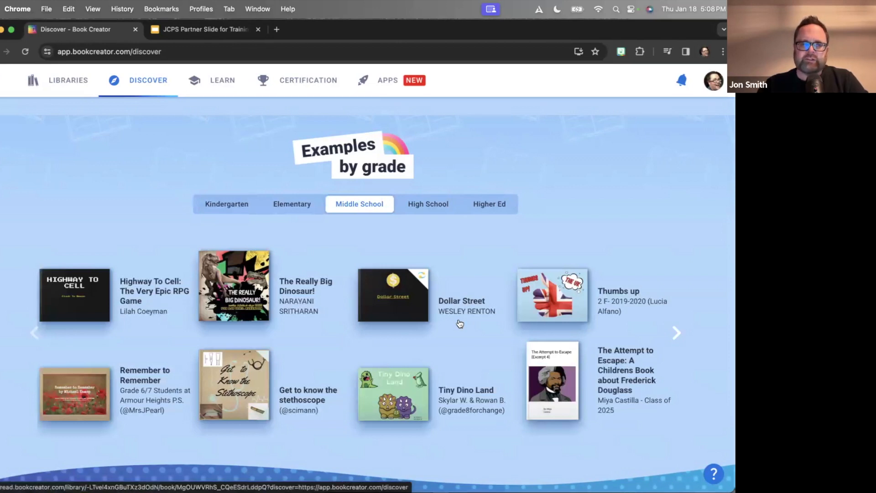
Step: Open the Literacy Learning Standards book from the "Supercharge your lessons" shelf, then return to Discover
{"action": "scroll", "coordinate": [460, 324], "scroll_direction": "down", "scroll_amount": 8}
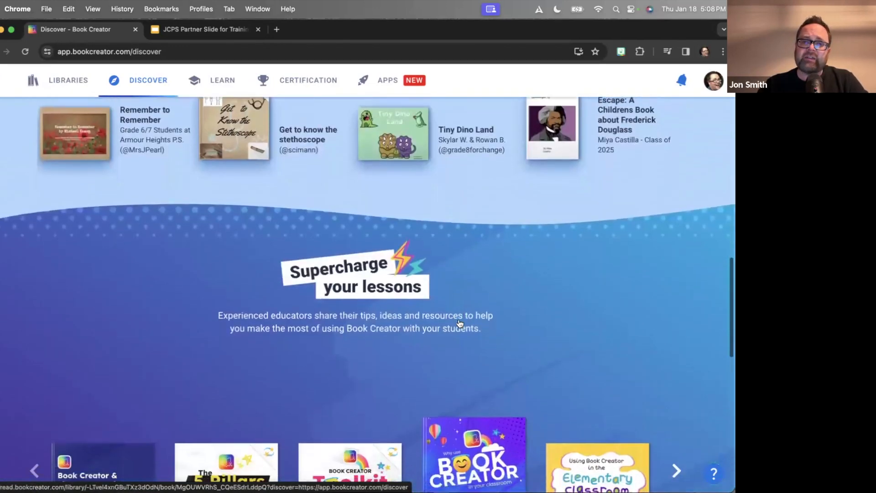
{"action": "scroll", "coordinate": [459, 323], "scroll_direction": "up", "scroll_amount": 2}
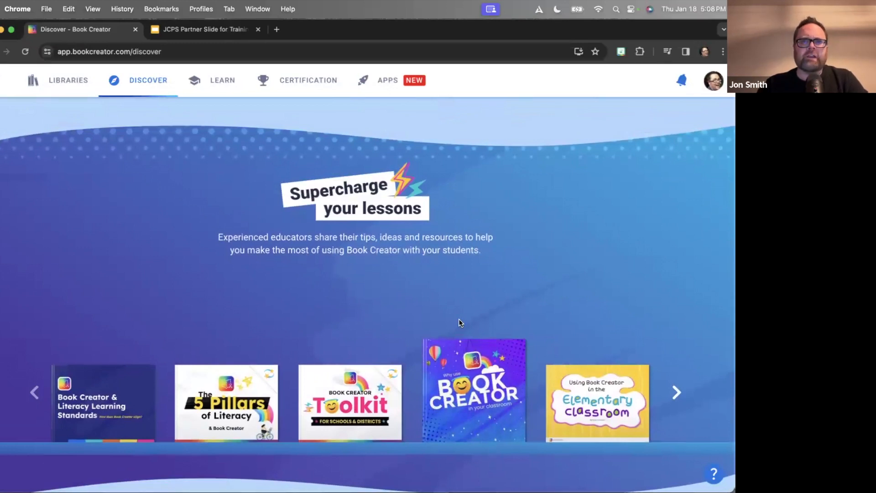
{"action": "left_click", "coordinate": [128, 403]}
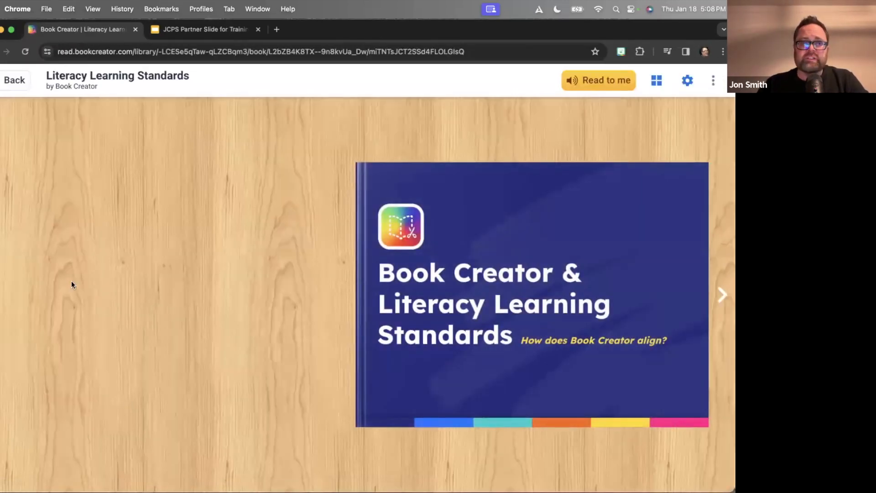
{"action": "left_click", "coordinate": [18, 84]}
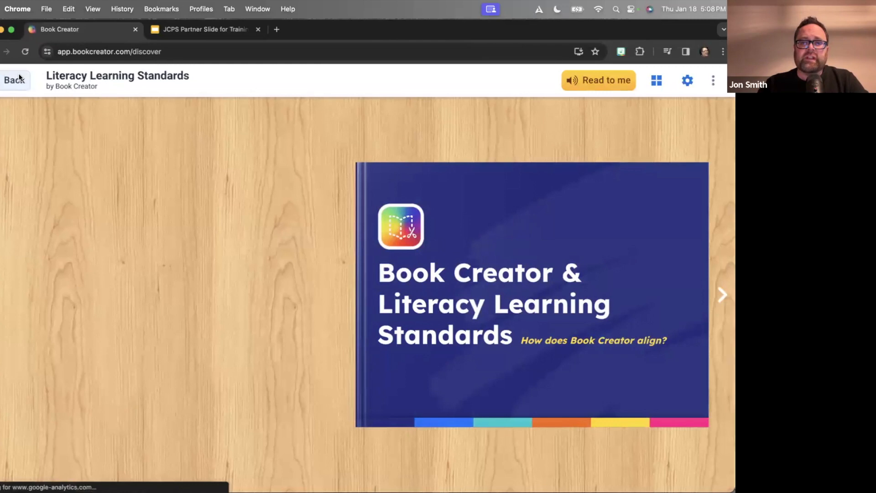
Step: Browse two further sets of books on the "Supercharge your lessons" shelf
{"action": "scroll", "coordinate": [279, 322], "scroll_direction": "down", "scroll_amount": 15}
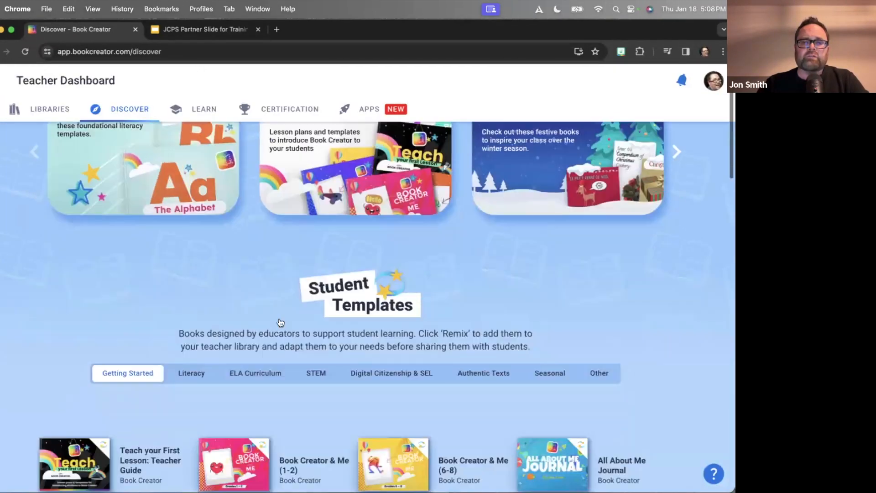
{"action": "scroll", "coordinate": [279, 321], "scroll_direction": "down", "scroll_amount": 3}
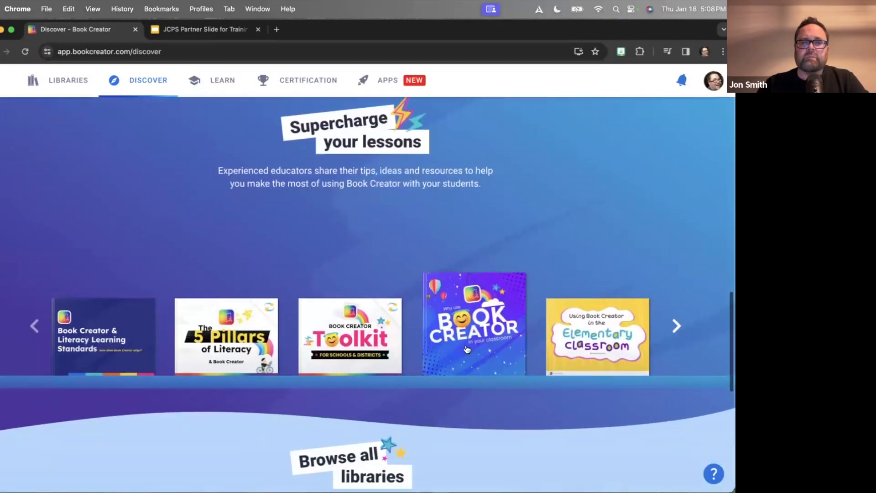
{"action": "left_click", "coordinate": [677, 325]}
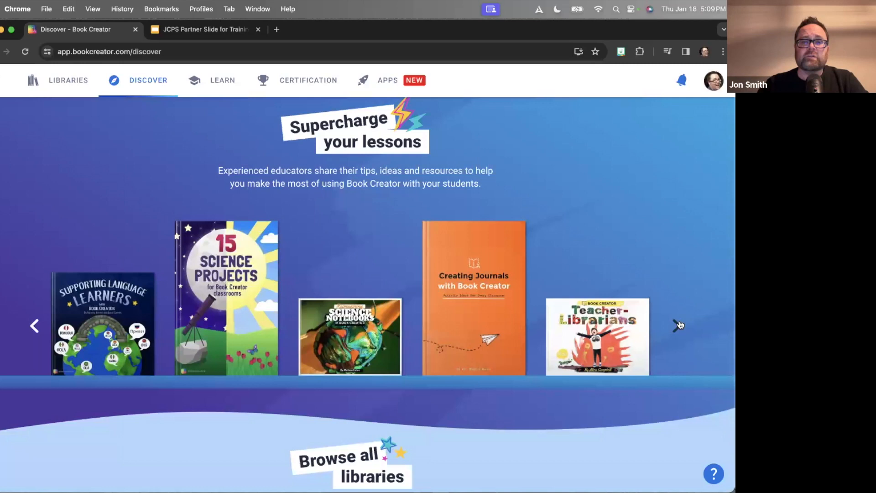
{"action": "left_click", "coordinate": [677, 325]}
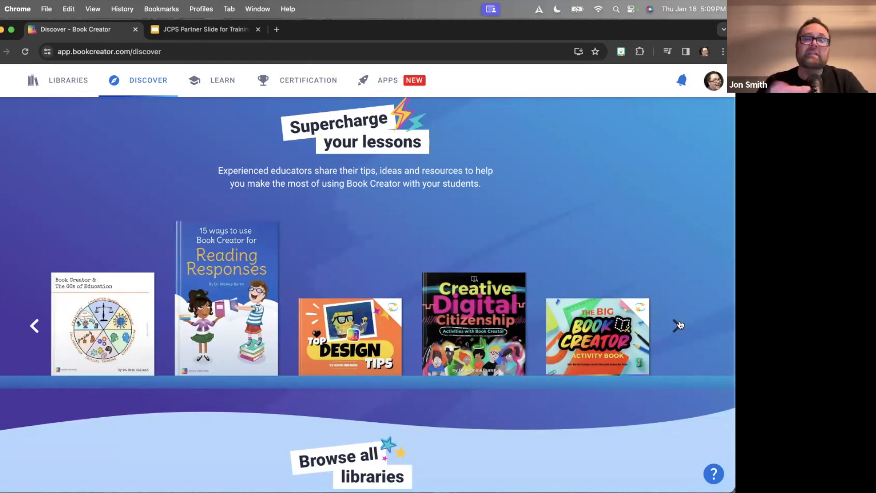
Step: Expand the subject list under "Browse all libraries" to view every subject category
{"action": "scroll", "coordinate": [511, 290], "scroll_direction": "down", "scroll_amount": 3}
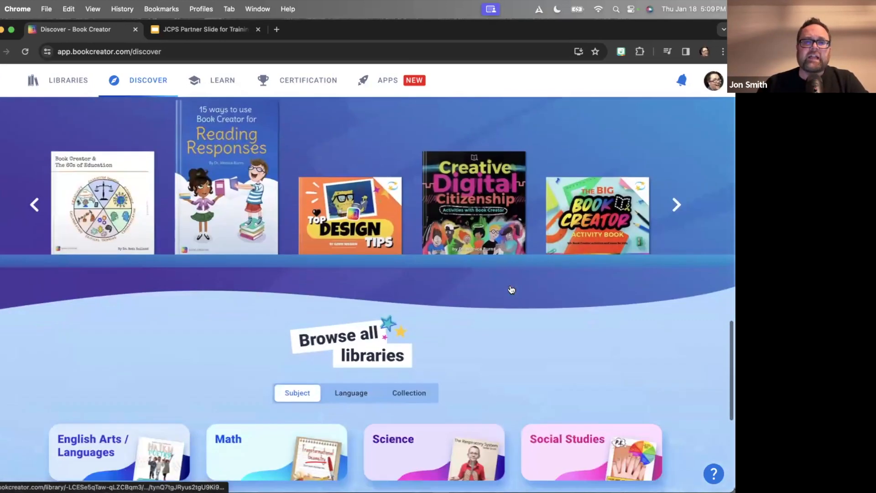
{"action": "scroll", "coordinate": [511, 289], "scroll_direction": "down", "scroll_amount": 5}
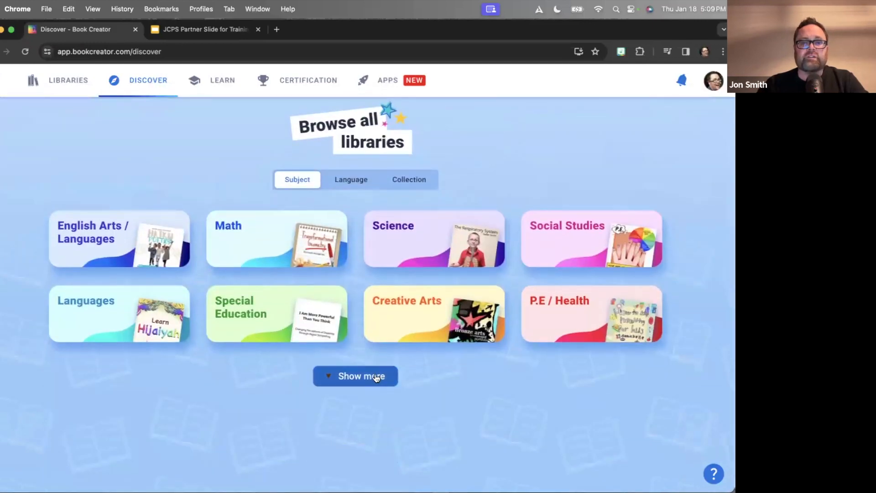
{"action": "left_click", "coordinate": [375, 377]}
{"action": "scroll", "coordinate": [456, 360], "scroll_direction": "down", "scroll_amount": 2}
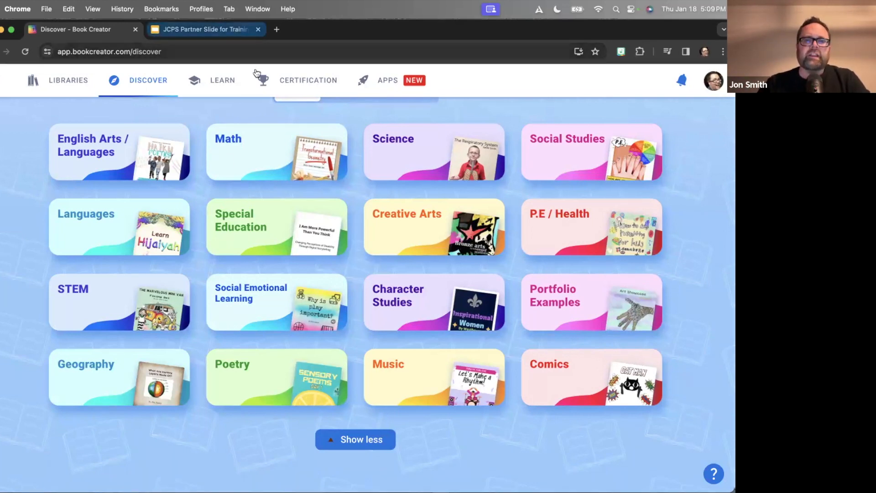
Step: Review the Certified Author course curriculum and open its Quiz lesson to view the badge and completion certificate
{"action": "left_click", "coordinate": [286, 79]}
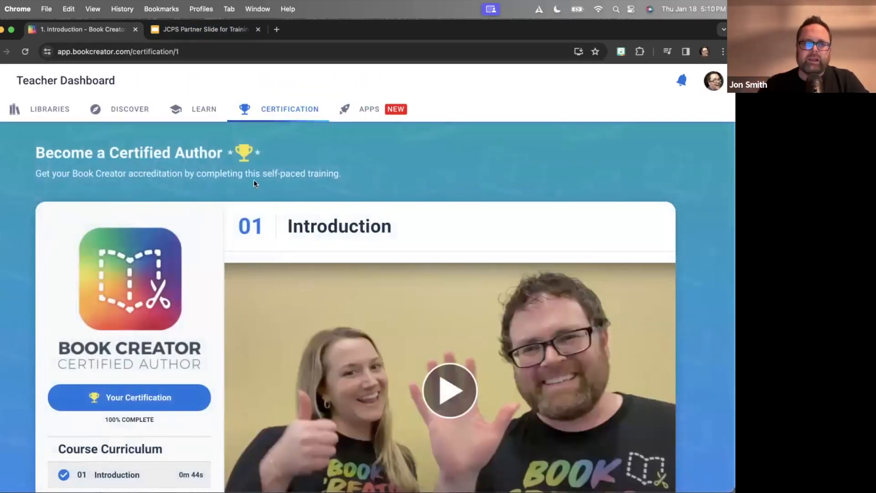
{"action": "scroll", "coordinate": [204, 280], "scroll_direction": "down", "scroll_amount": 6}
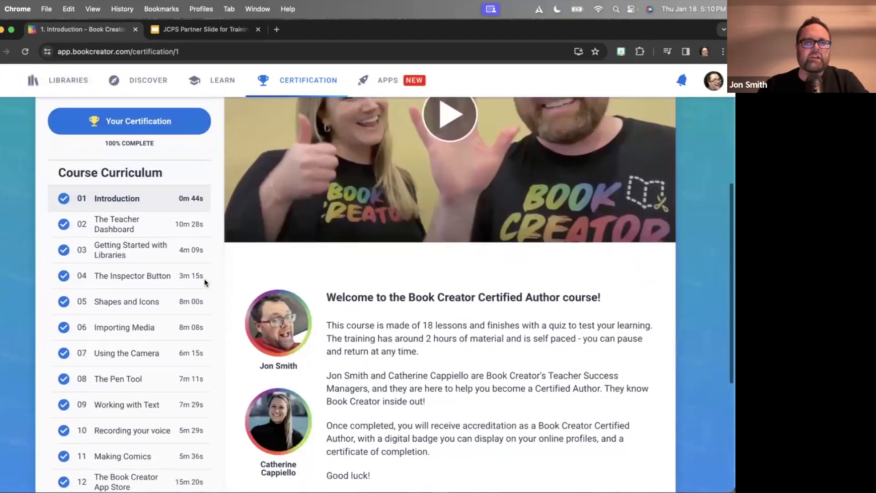
{"action": "scroll", "coordinate": [204, 278], "scroll_direction": "down", "scroll_amount": 2}
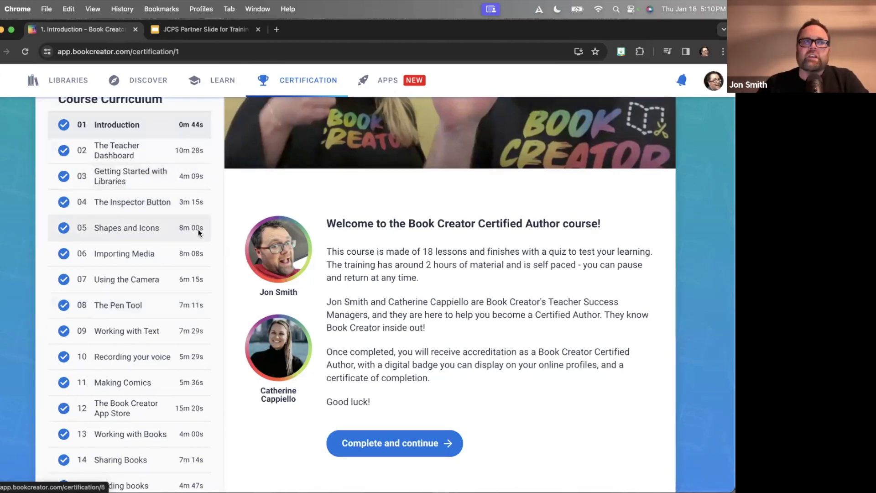
{"action": "scroll", "coordinate": [198, 229], "scroll_direction": "down", "scroll_amount": 1}
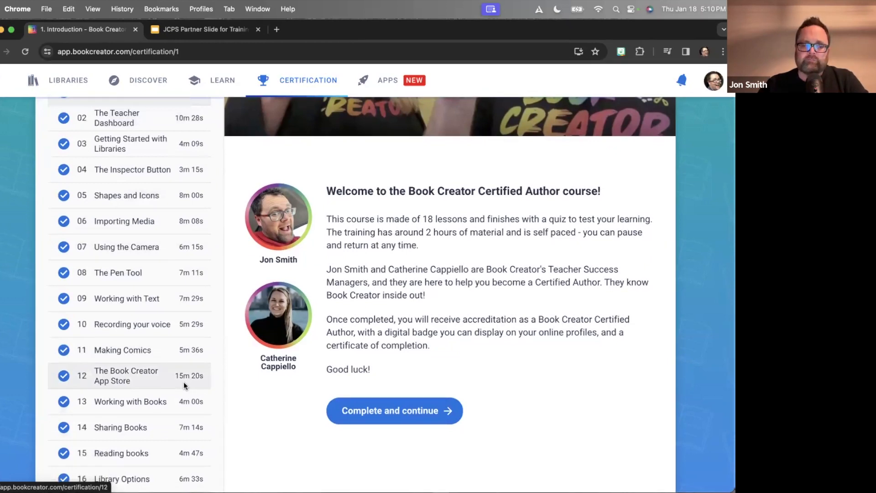
{"action": "scroll", "coordinate": [183, 381], "scroll_direction": "down", "scroll_amount": 3}
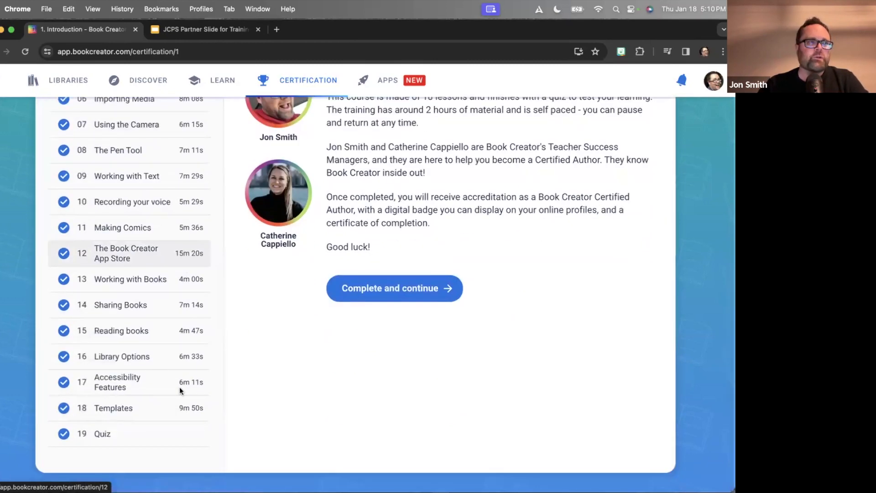
{"action": "left_click", "coordinate": [152, 433]}
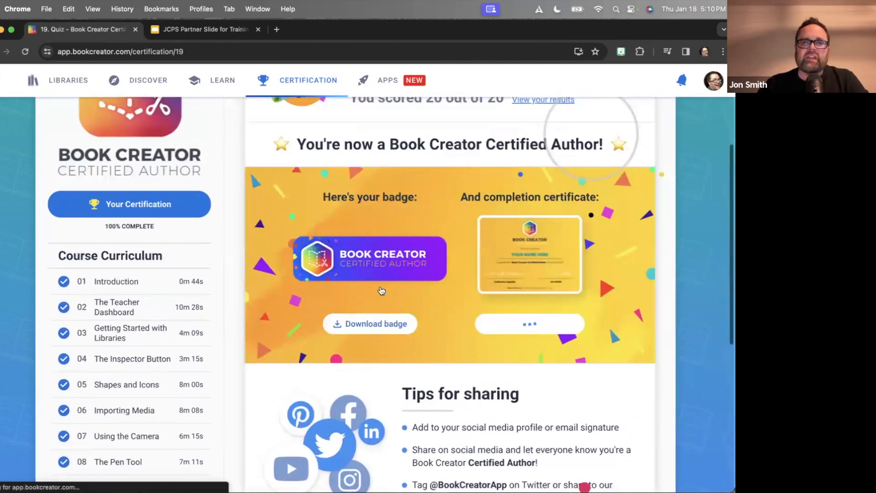
{"action": "scroll", "coordinate": [381, 290], "scroll_direction": "up", "scroll_amount": 3}
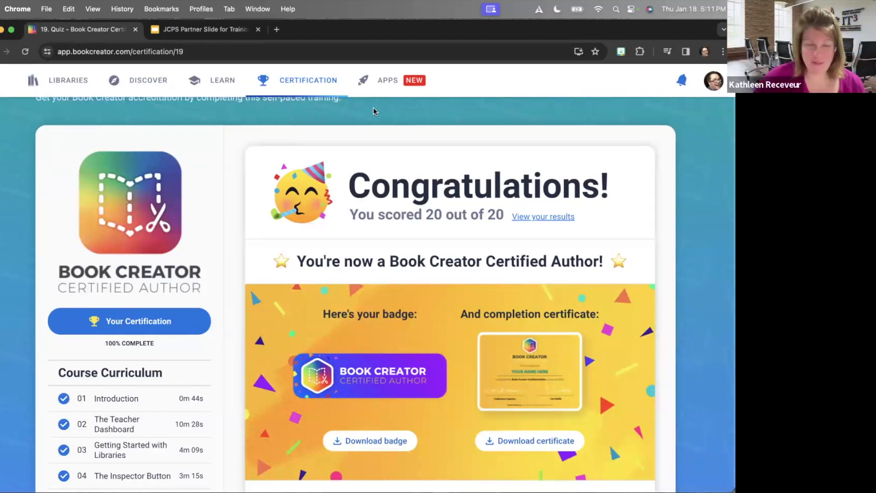
Step: Raise the computer's audio volume
{"action": "key", "text": "XF86AudioRaiseVolume"}
{"action": "key", "text": "XF86AudioRaiseVolume"}
{"action": "key", "text": "XF86AudioRaiseVolume"}
{"action": "key", "text": "XF86AudioRaiseVolume"}
{"action": "key", "text": "XF86AudioRaiseVolume"}
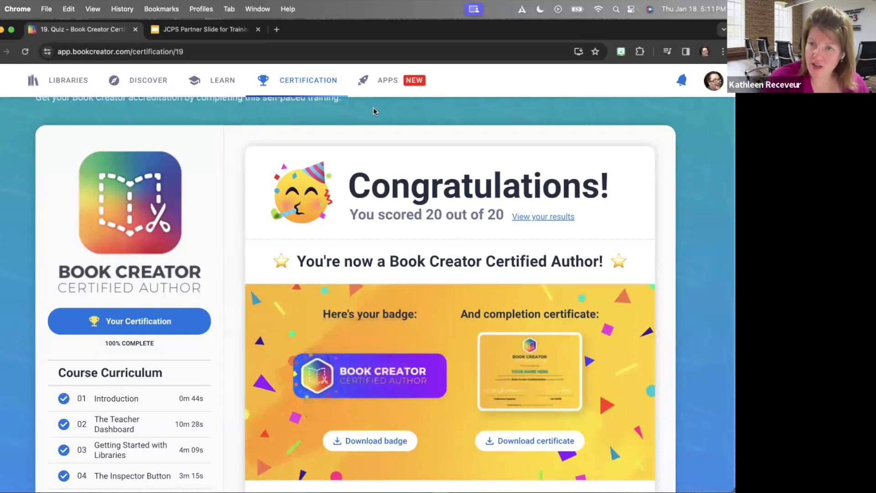
{"action": "key", "text": "XF86AudioRaiseVolume"}
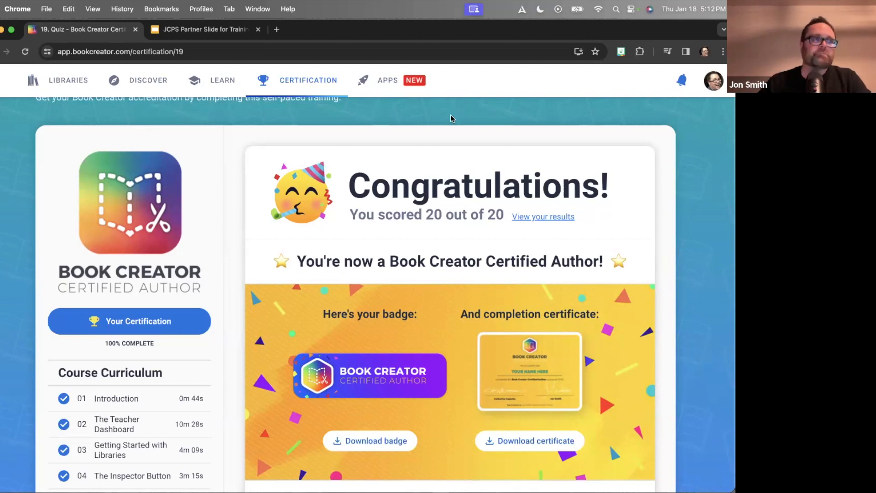
Step: Return to the "Jefferson - Getting Started: Tips and Tricks for Success" library and page through the Digraphs book to its last page
{"action": "left_click", "coordinate": [6, 51]}
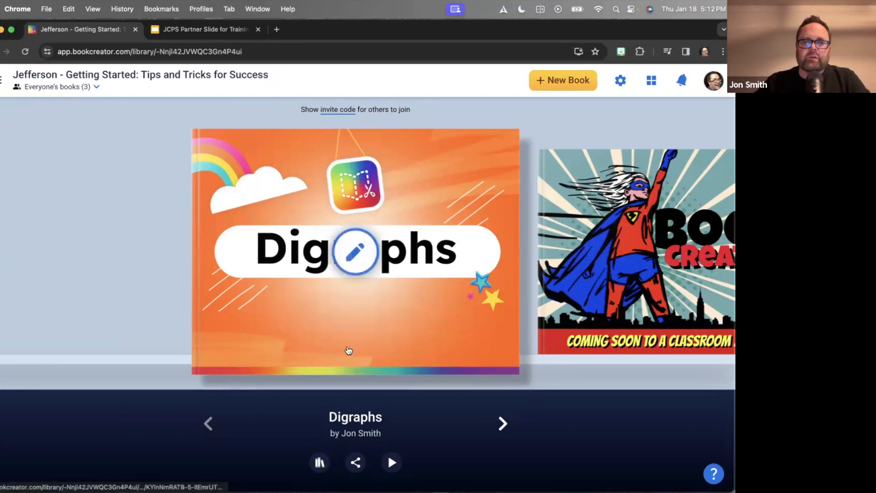
{"action": "left_click", "coordinate": [349, 344]}
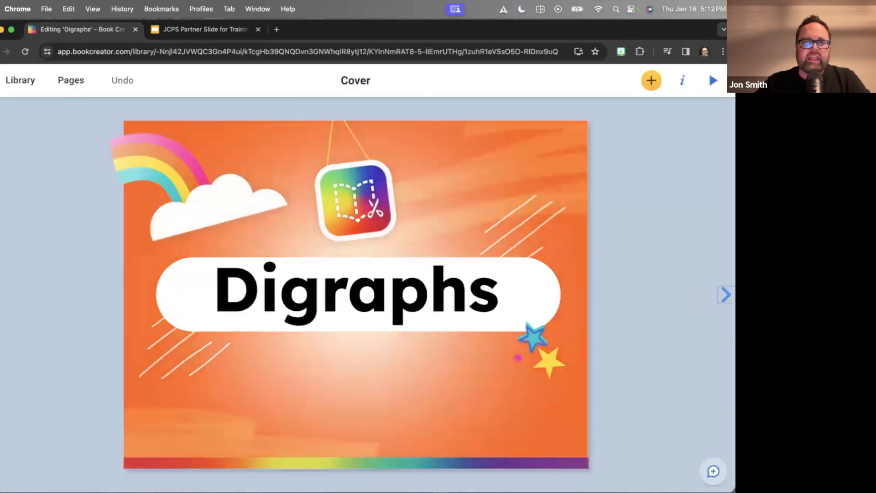
{"action": "left_click", "coordinate": [726, 294]}
{"action": "left_click", "coordinate": [725, 294]}
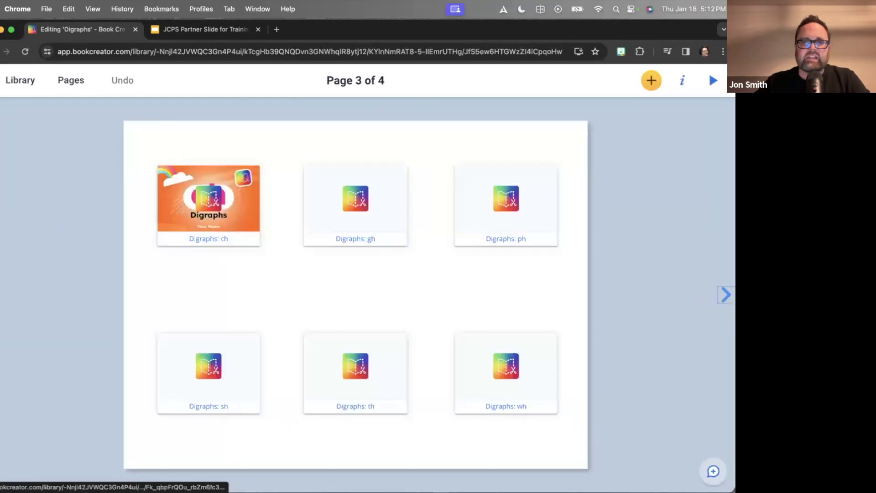
{"action": "left_click", "coordinate": [725, 294]}
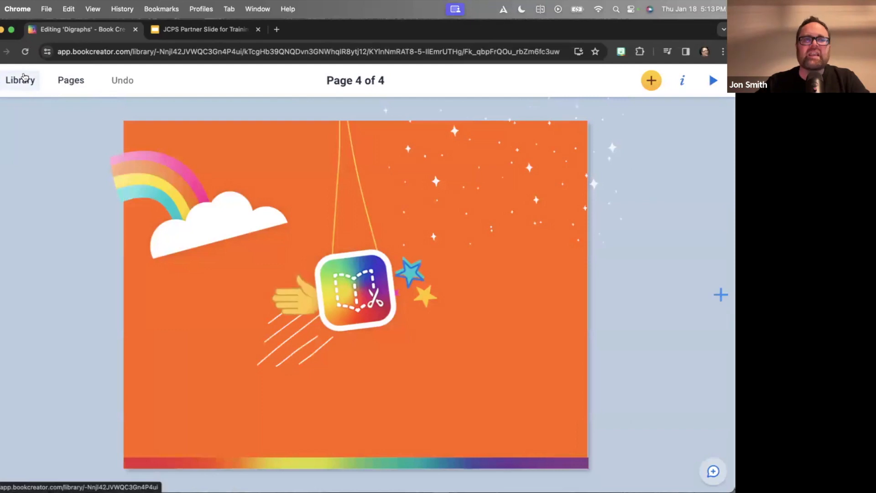
{"action": "left_click", "coordinate": [27, 81]}
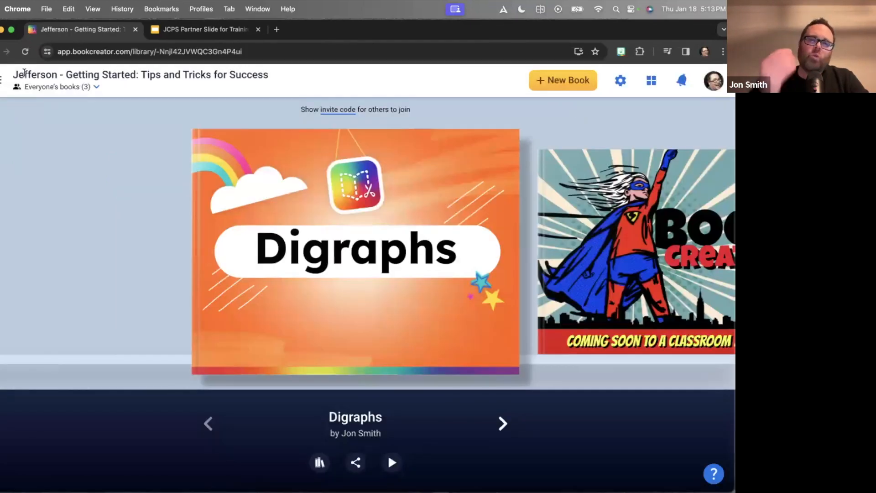
Step: Assign the Digraphs book to everyone in the library
{"action": "mouse_move", "coordinate": [246, 355]}
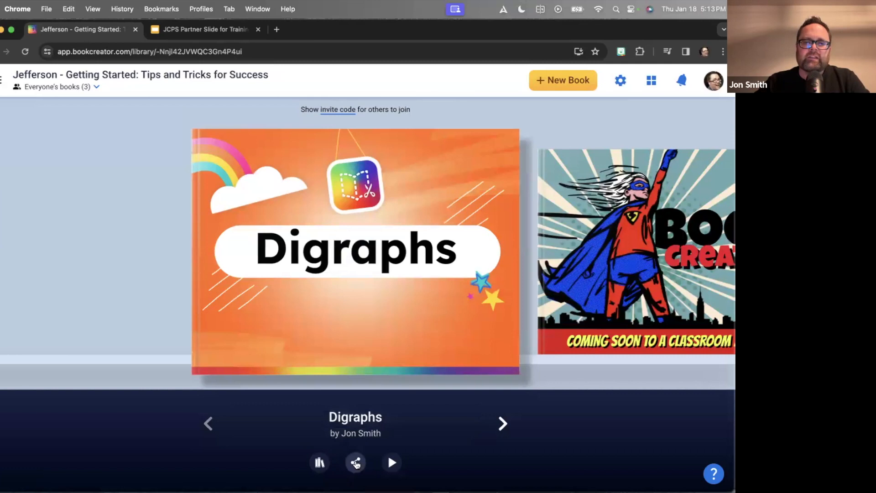
{"action": "left_click", "coordinate": [356, 463]}
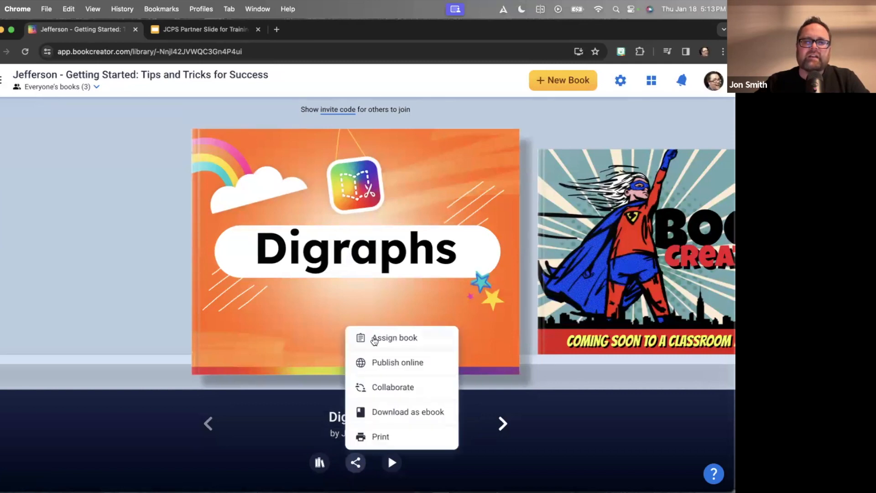
{"action": "left_click", "coordinate": [373, 338]}
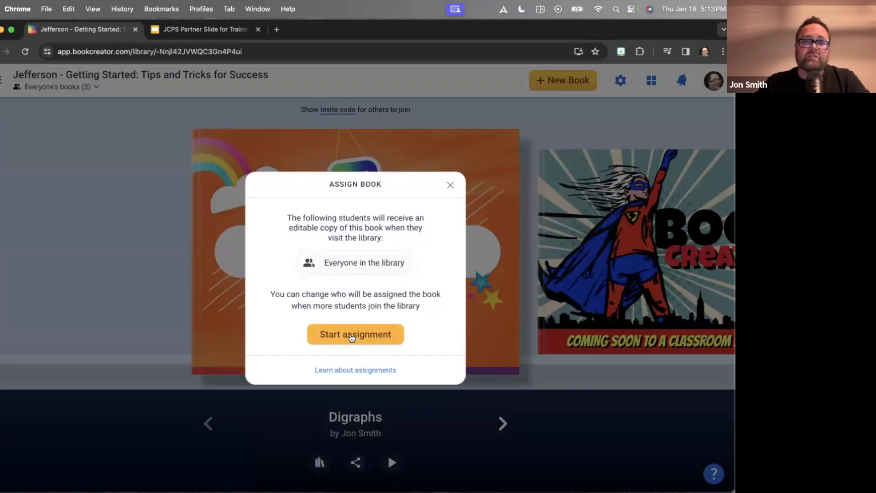
{"action": "left_click", "coordinate": [350, 335]}
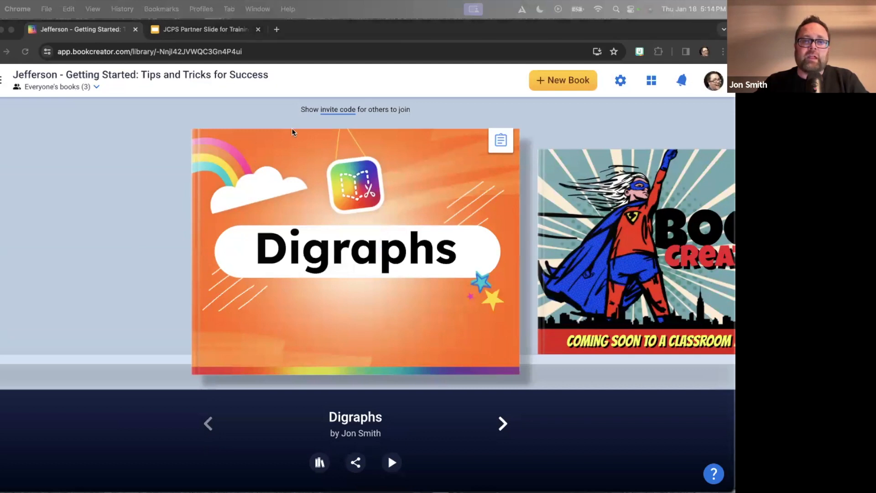
Step: Display the library's invite code for other students and teachers, and dismiss it
{"action": "left_click", "coordinate": [340, 114]}
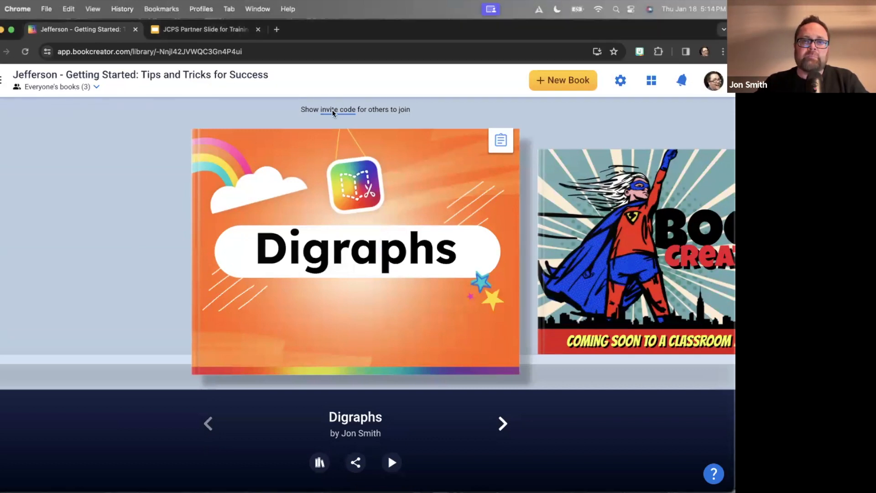
{"action": "left_click", "coordinate": [340, 114]}
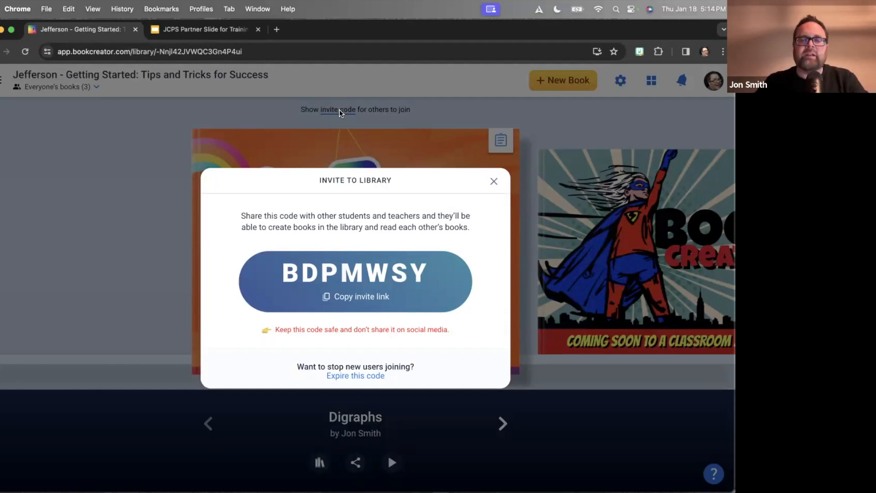
{"action": "left_click", "coordinate": [493, 182]}
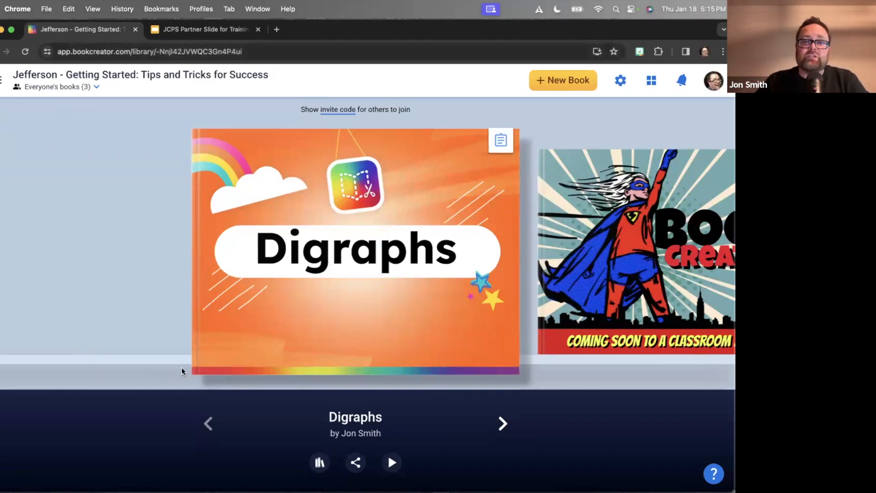
Step: Find the Playground book in the library and view its collaboration settings without starting collaboration
{"action": "left_click", "coordinate": [500, 426]}
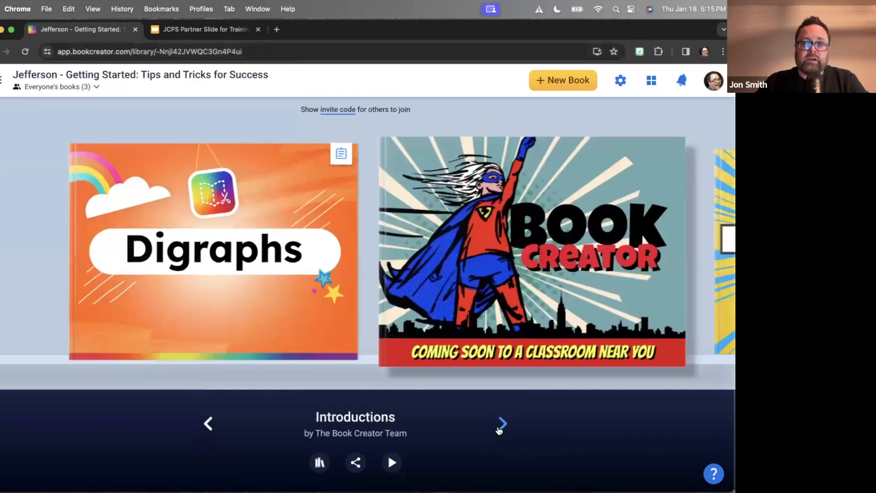
{"action": "left_click", "coordinate": [501, 424]}
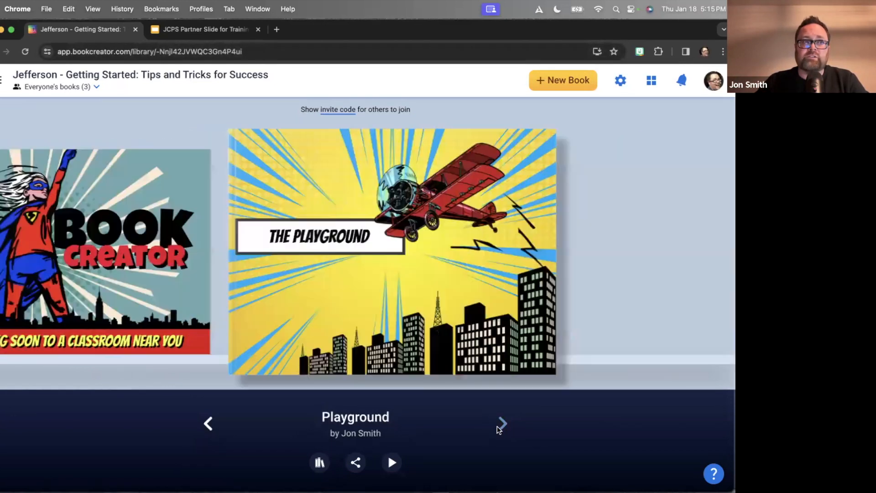
{"action": "left_click", "coordinate": [355, 462]}
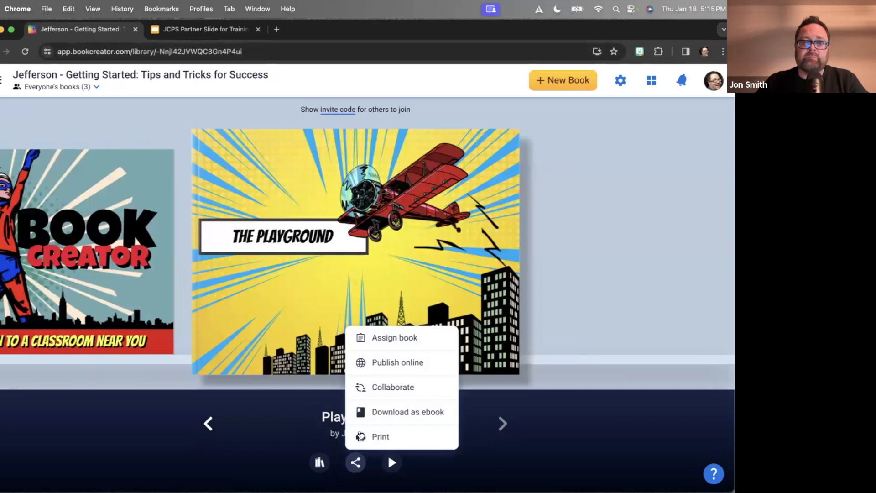
{"action": "left_click", "coordinate": [390, 387]}
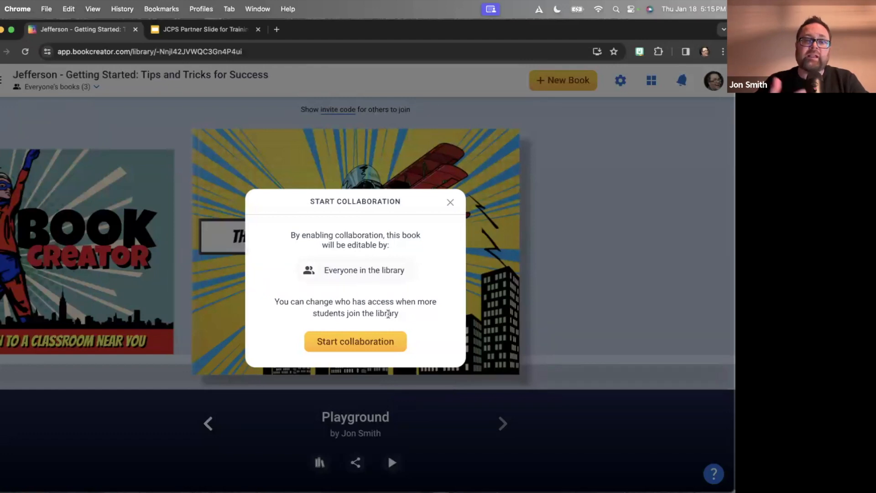
{"action": "left_click", "coordinate": [450, 203]}
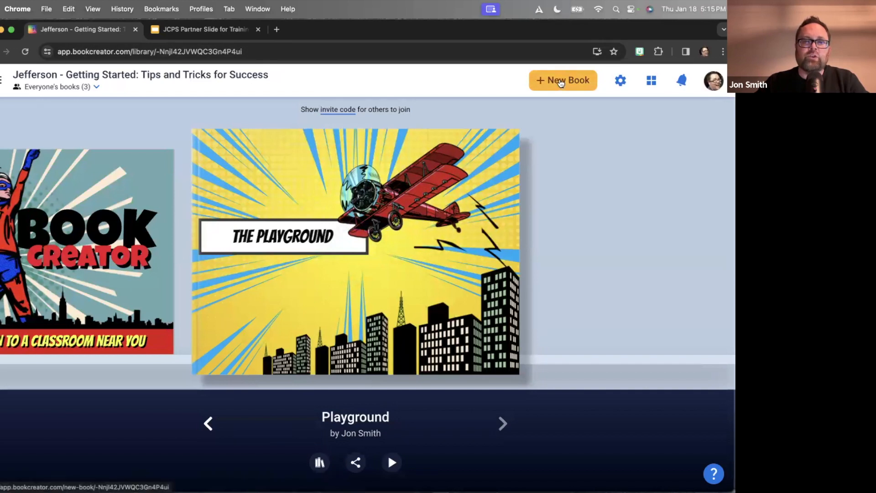
Step: Create a new 4:3 landscape comic book in the library and return to the bookshelf
{"action": "left_click", "coordinate": [560, 82]}
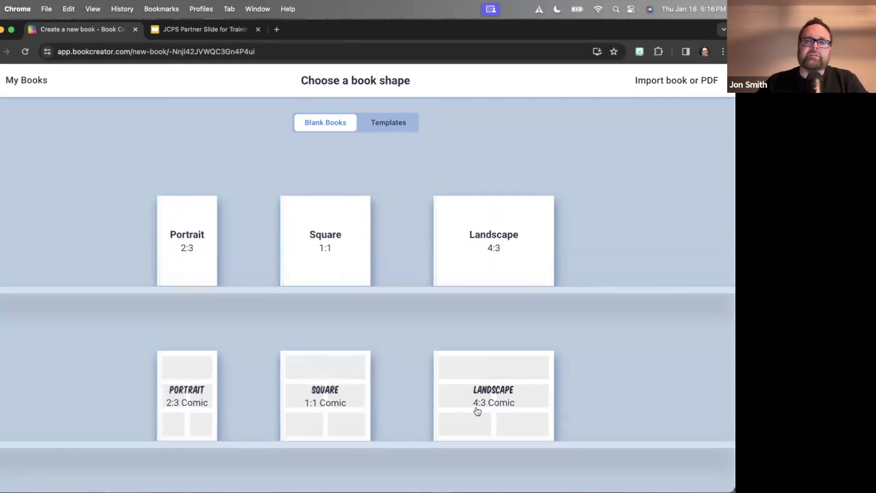
{"action": "left_click", "coordinate": [488, 370]}
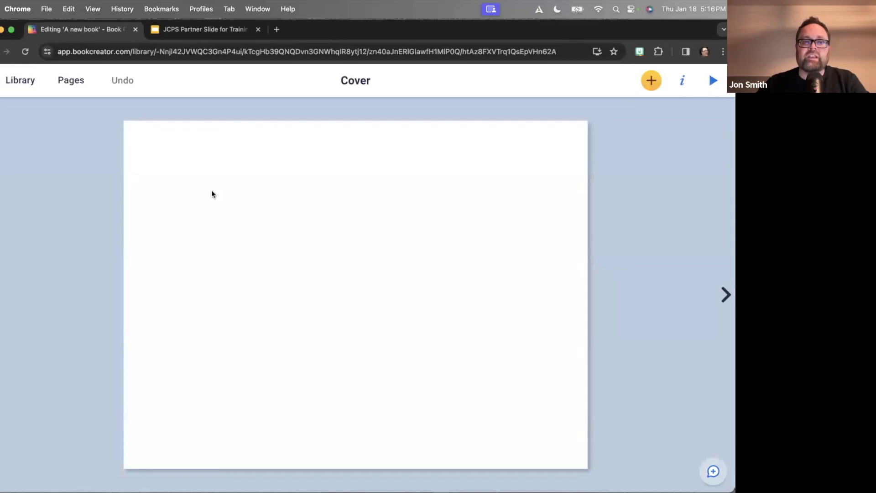
{"action": "left_click", "coordinate": [21, 78]}
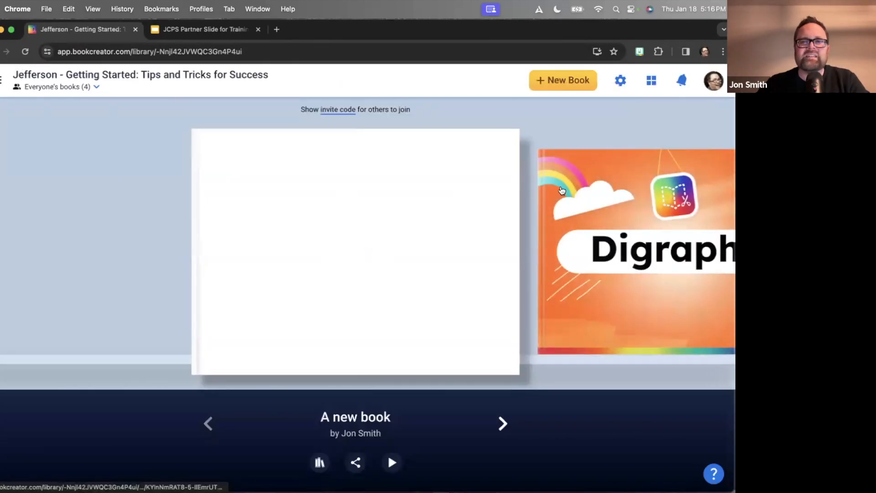
Step: Create another new book in the library from the Magazine template
{"action": "left_click", "coordinate": [560, 86]}
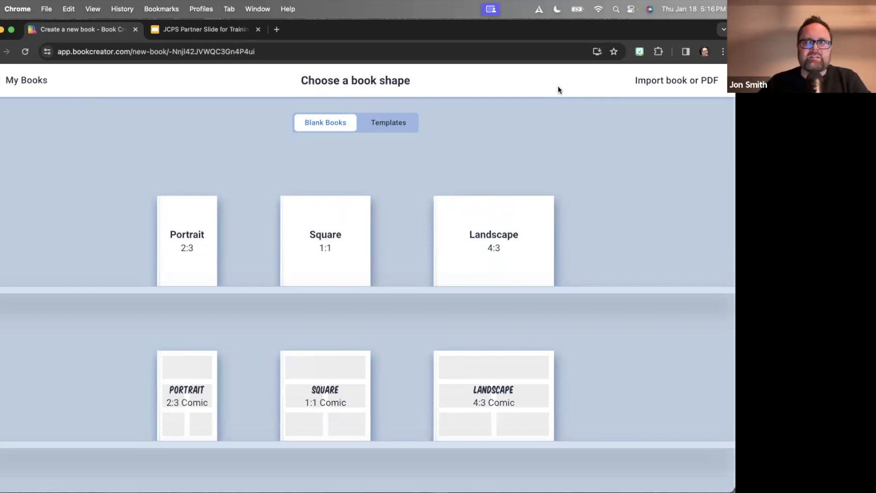
{"action": "left_click", "coordinate": [404, 128]}
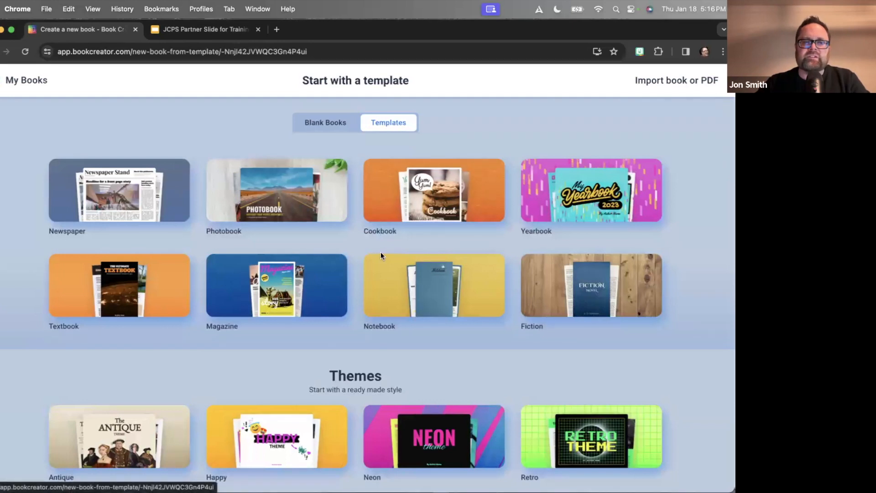
{"action": "scroll", "coordinate": [381, 253], "scroll_direction": "down", "scroll_amount": 3}
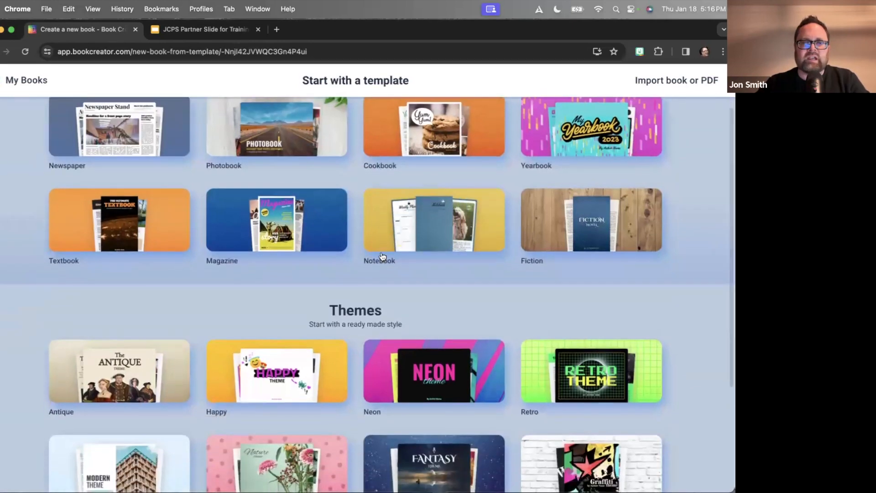
{"action": "scroll", "coordinate": [382, 254], "scroll_direction": "up", "scroll_amount": 2}
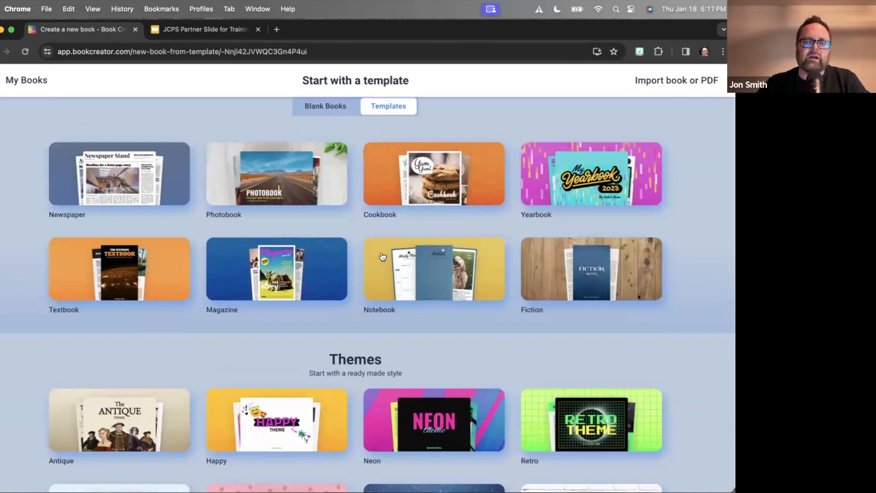
{"action": "left_click", "coordinate": [268, 270]}
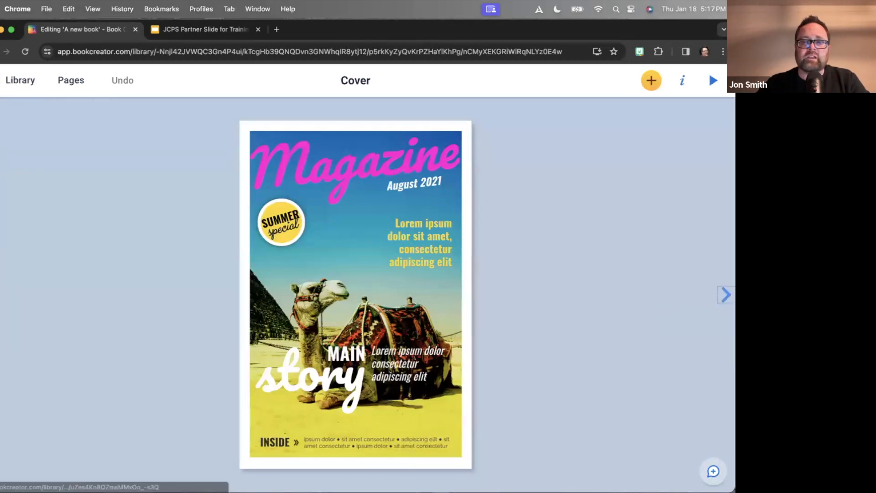
Step: Select the title and article text on pages 4 and 5 of the magazine, and delete the camel photo
{"action": "left_click", "coordinate": [725, 294]}
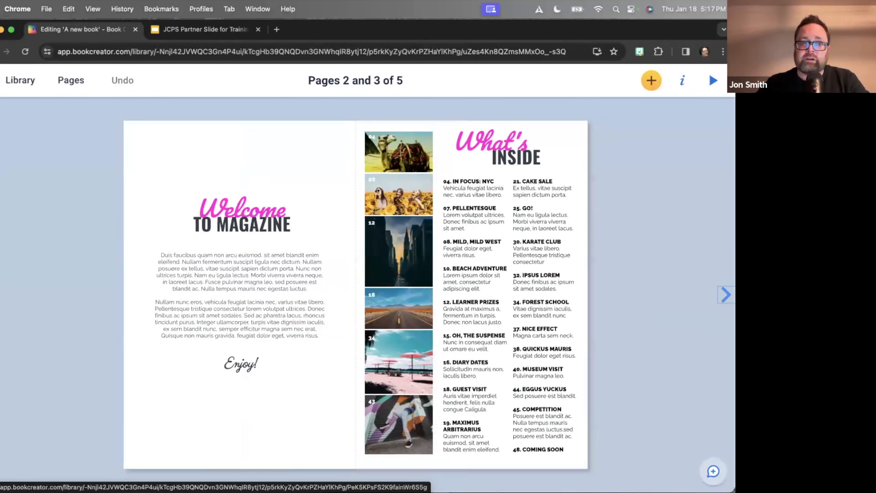
{"action": "left_click", "coordinate": [724, 295]}
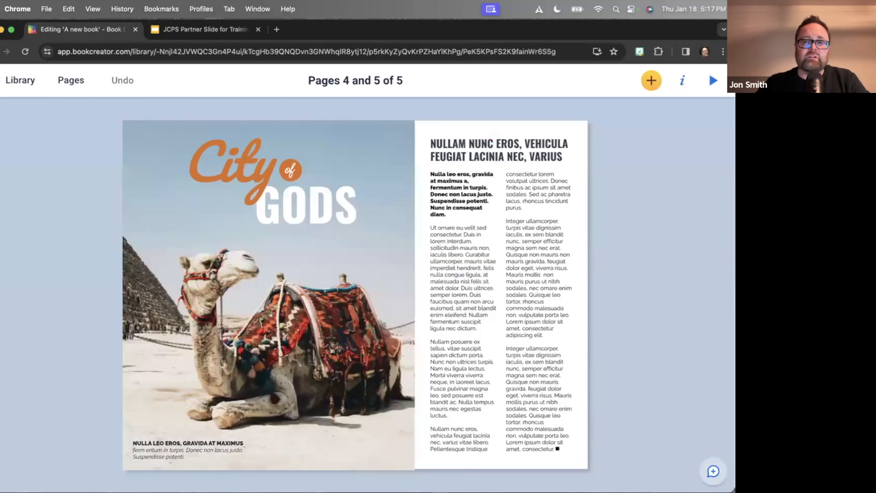
{"action": "left_click", "coordinate": [265, 176]}
{"action": "left_click", "coordinate": [308, 205]}
{"action": "left_click", "coordinate": [485, 177]}
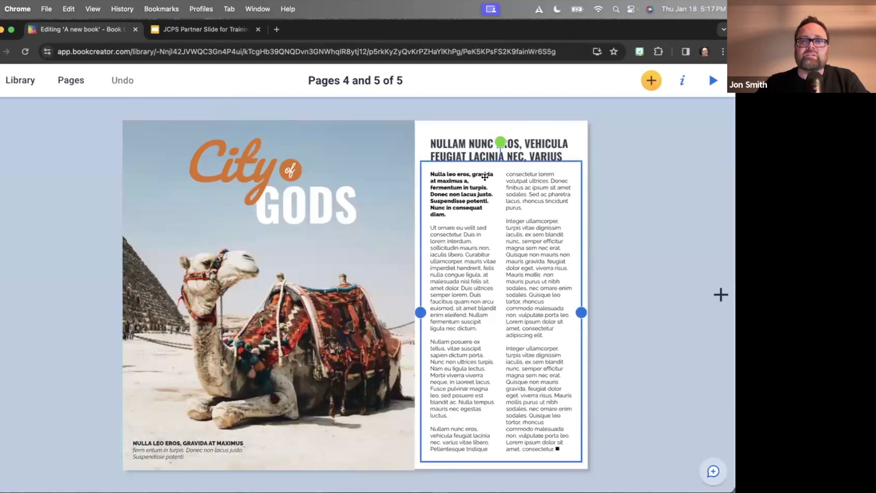
{"action": "left_click", "coordinate": [385, 348]}
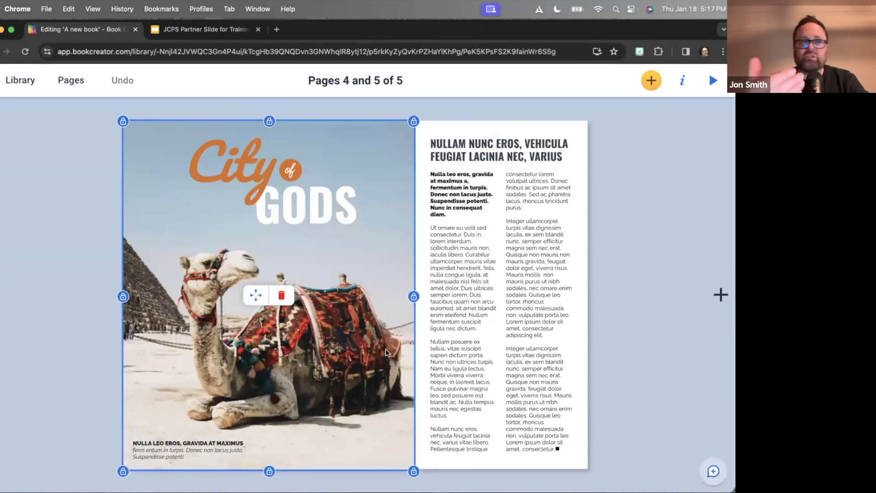
{"action": "left_click", "coordinate": [282, 296]}
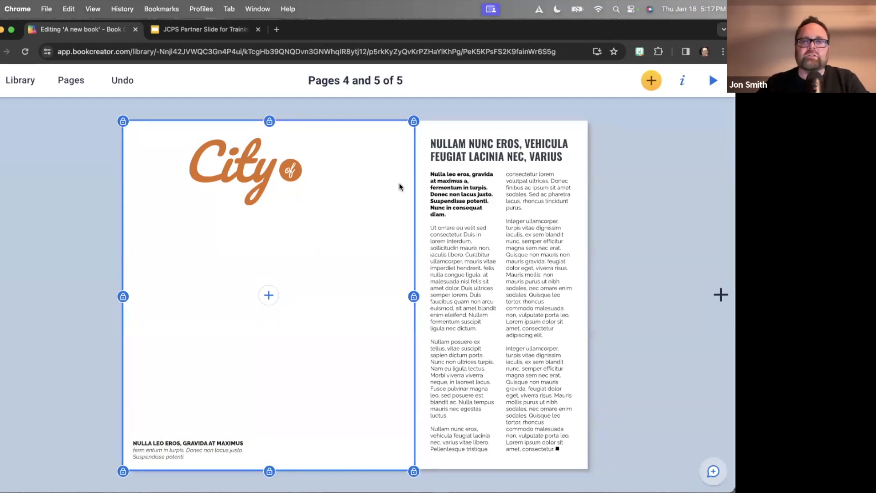
Step: Return to the library and open the Playground book for editing
{"action": "left_click", "coordinate": [28, 80]}
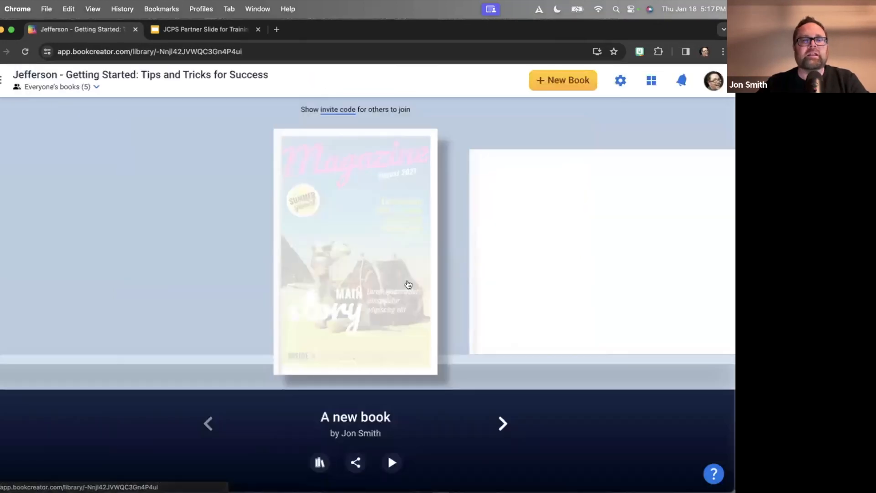
{"action": "left_click", "coordinate": [503, 424]}
{"action": "left_click", "coordinate": [502, 424]}
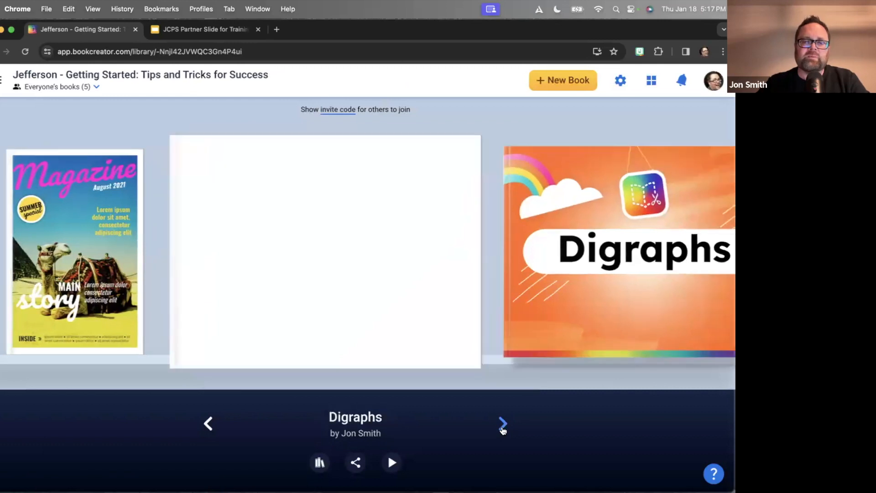
{"action": "left_click", "coordinate": [502, 424]}
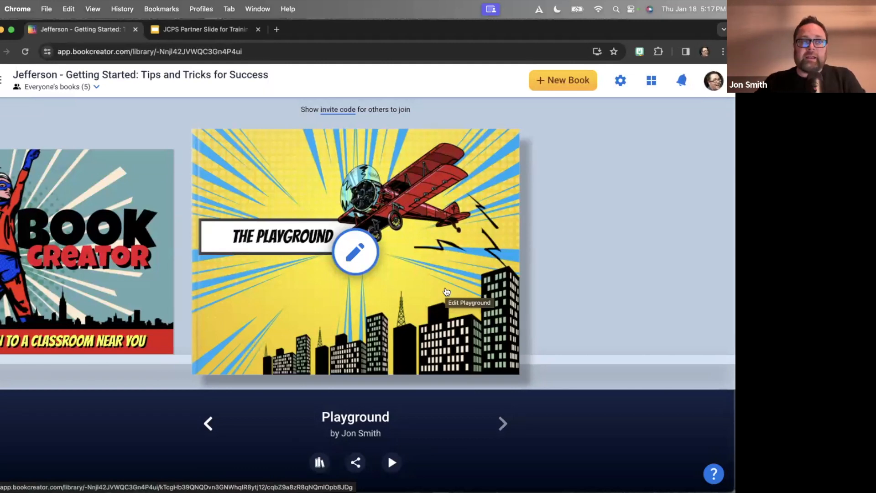
{"action": "left_click", "coordinate": [446, 291]}
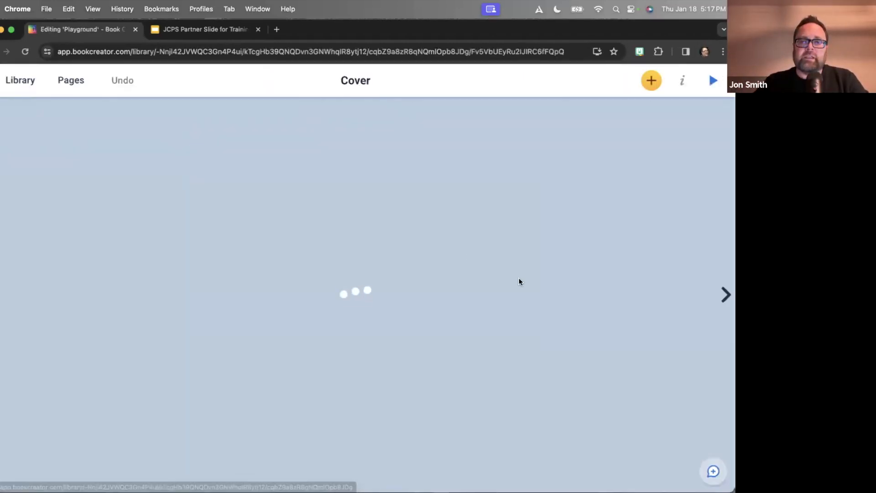
Step: Go to page 2 of the book and add a rounded rectangle shape near the middle of the page
{"action": "left_click", "coordinate": [725, 295]}
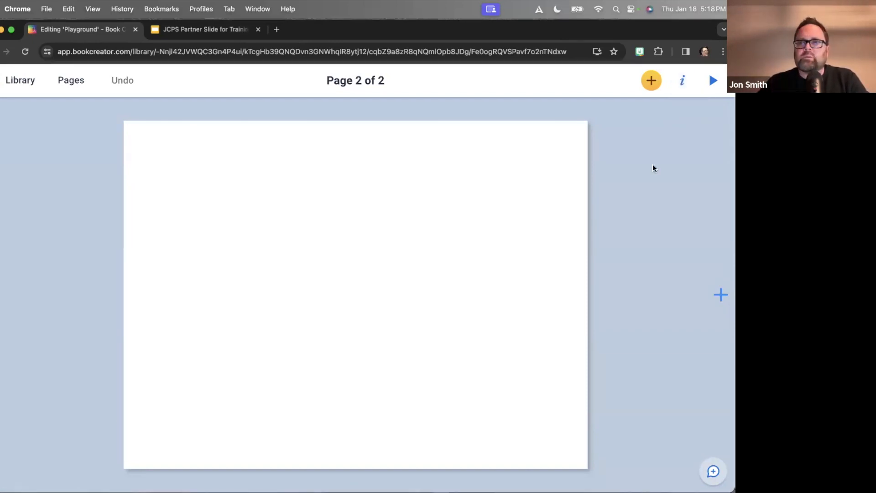
{"action": "left_click", "coordinate": [652, 80]}
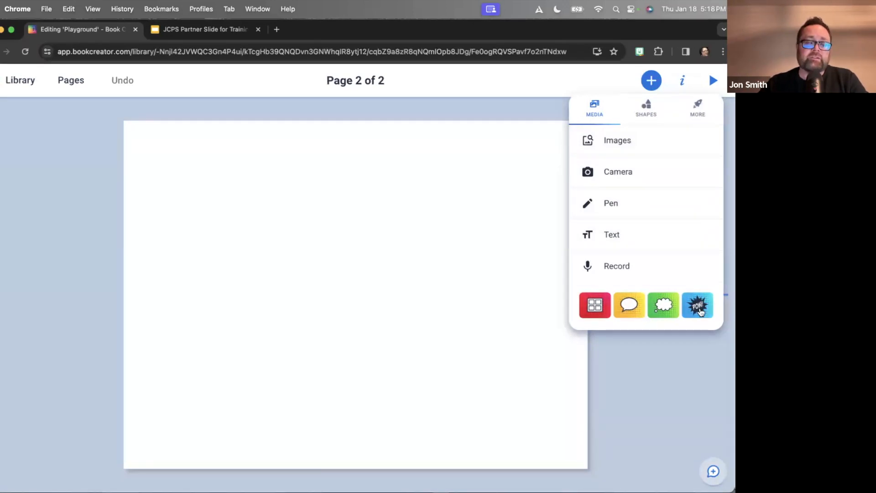
{"action": "left_click", "coordinate": [650, 114]}
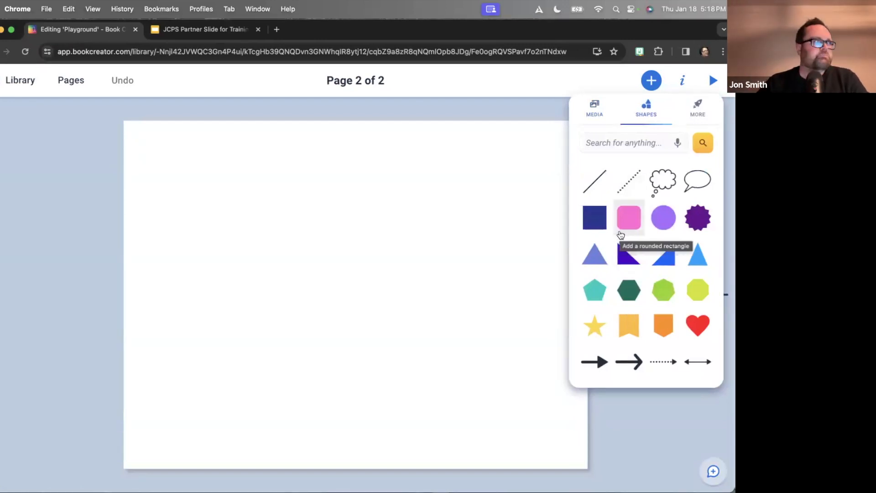
{"action": "left_click", "coordinate": [629, 218]}
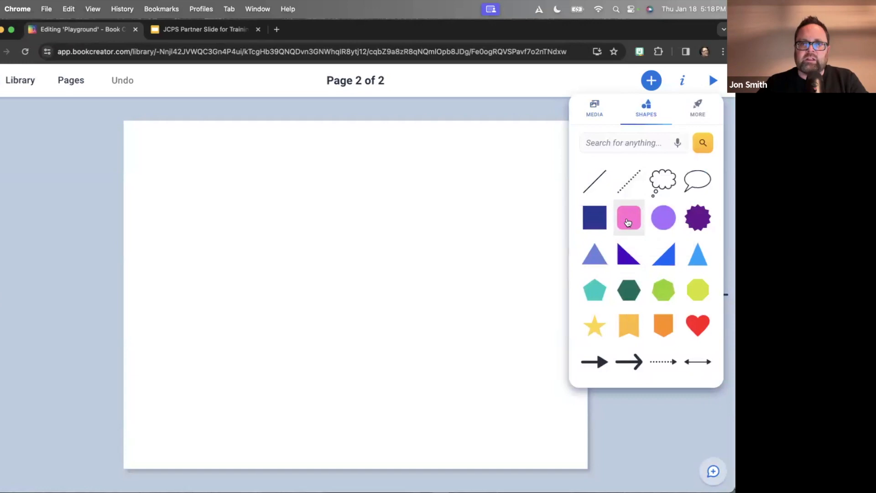
{"action": "mouse_move", "coordinate": [397, 325]}
{"action": "left_mouse_down"}
{"action": "mouse_move", "coordinate": [414, 266]}
{"action": "mouse_move", "coordinate": [401, 324]}
{"action": "left_mouse_up"}
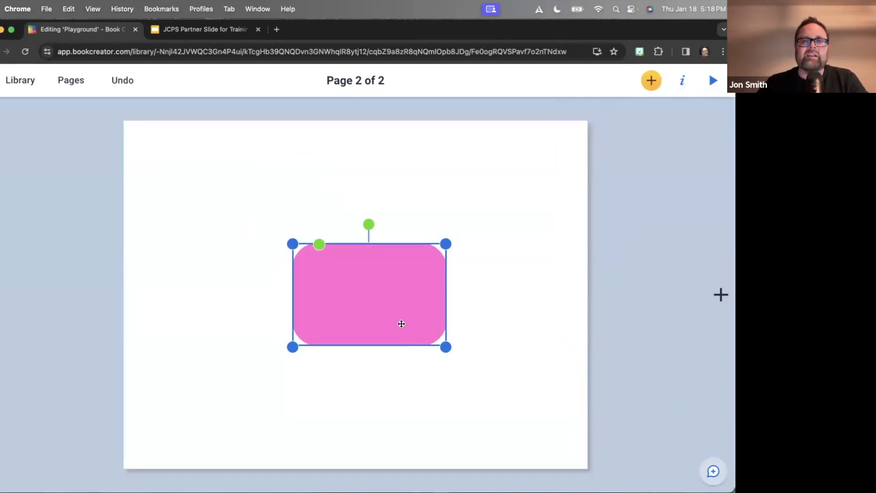
Step: Recolor the rounded rectangle light blue and shift it slightly to the center of the page
{"action": "left_click", "coordinate": [682, 81]}
{"action": "left_click", "coordinate": [629, 156]}
{"action": "left_click", "coordinate": [595, 228]}
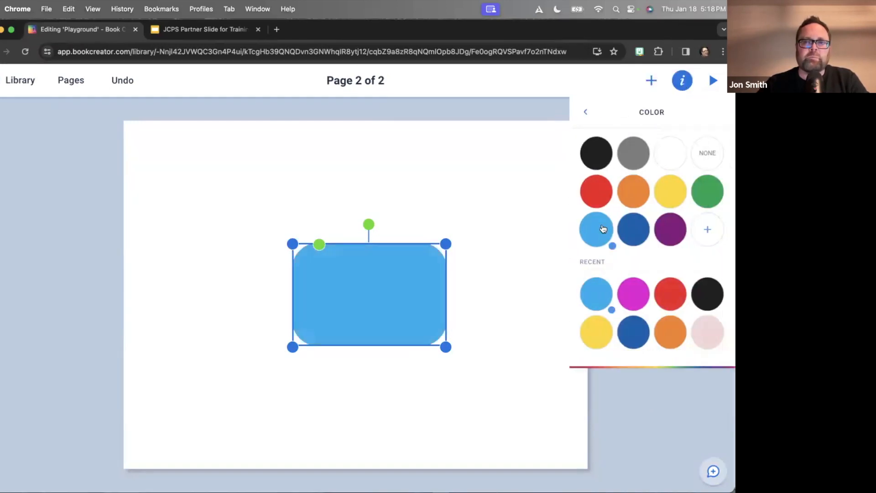
{"action": "left_click_drag", "start_coordinate": [379, 280], "coordinate": [364, 284]}
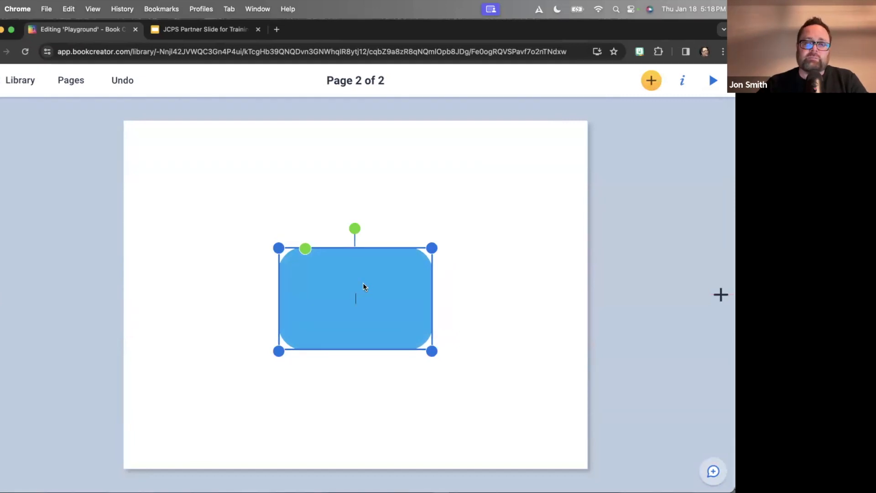
Step: Enter the person's full name as text inside the light blue rounded rectangle
{"action": "double_click", "coordinate": [364, 287]}
{"action": "type", "text": "JON S"}
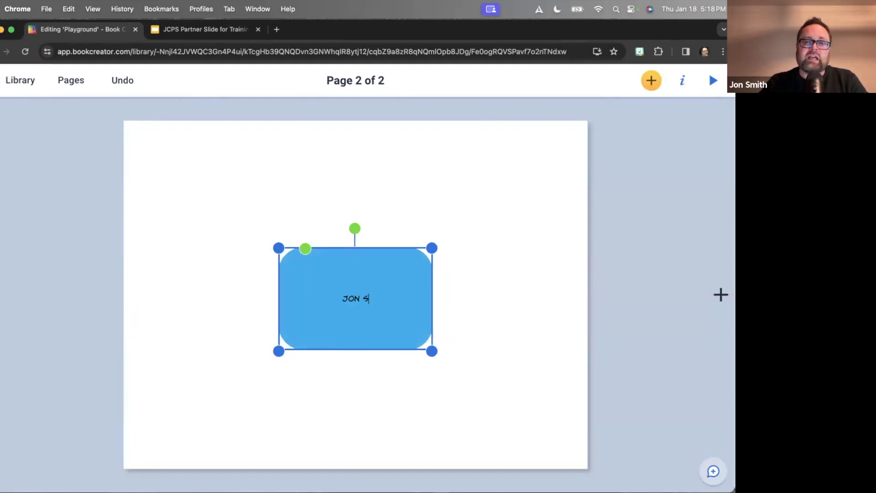
{"action": "type", "text": "MITH"}
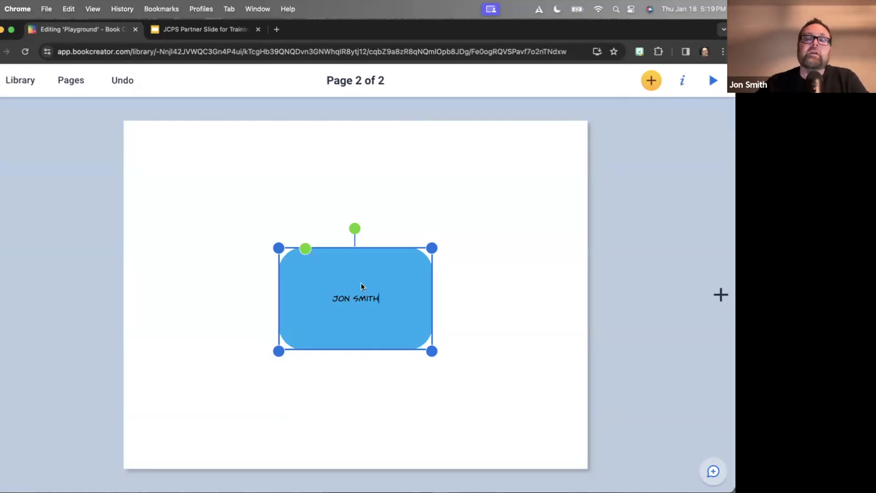
Step: Reduce the height of the rounded rectangle containing the name, and delete the shape from the page
{"action": "left_click", "coordinate": [430, 269]}
{"action": "left_click_drag", "start_coordinate": [430, 268], "coordinate": [389, 277]}
{"action": "double_click", "coordinate": [390, 278]}
{"action": "key", "text": "BackSpace"}
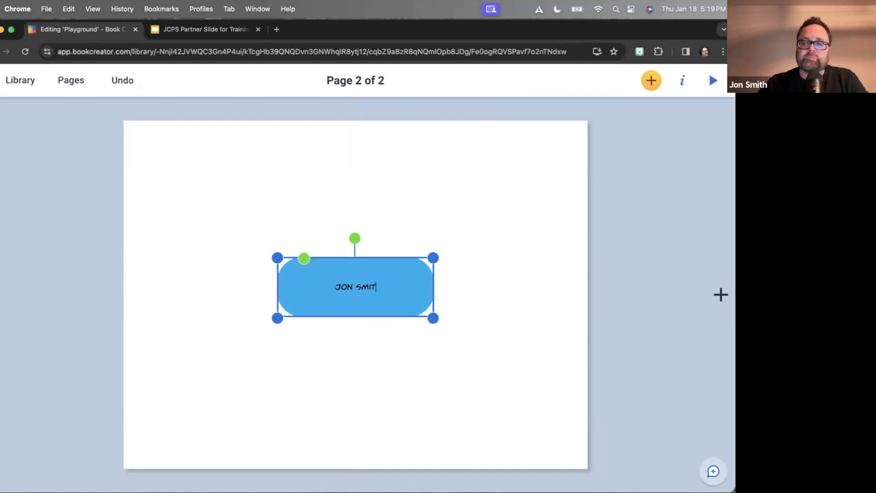
{"action": "key", "text": "BackSpace"}
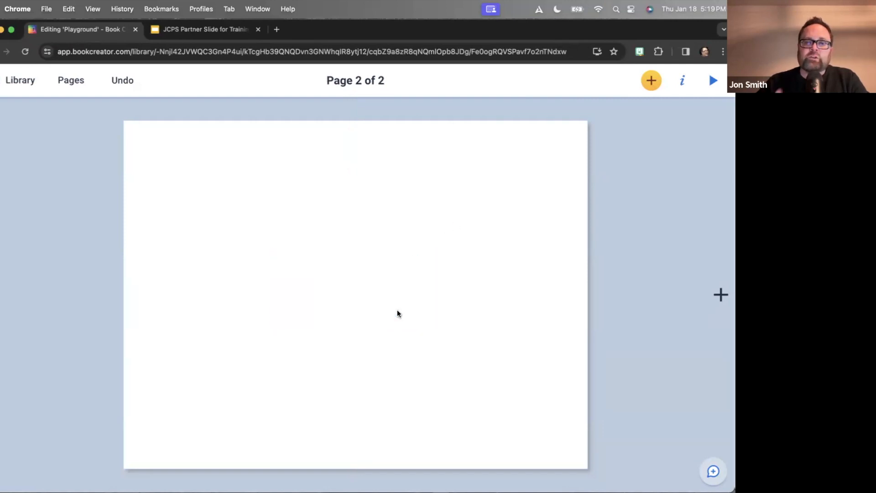
Step: Search the shapes for "snow" and add the solid cloud with seven snowflakes to page 2
{"action": "left_click", "coordinate": [651, 81]}
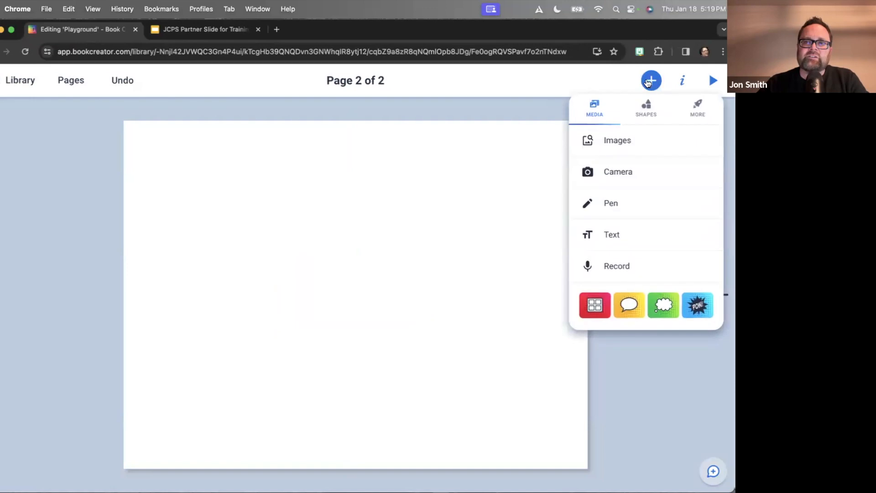
{"action": "left_click", "coordinate": [645, 111]}
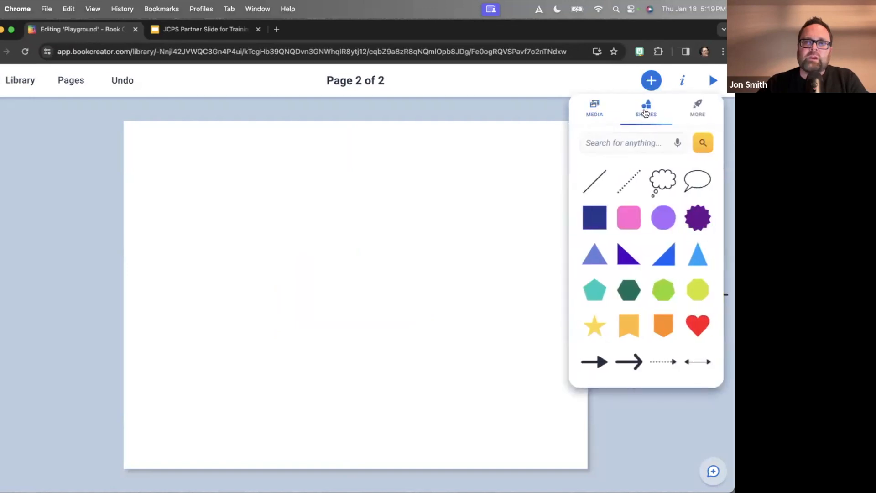
{"action": "left_click", "coordinate": [621, 142]}
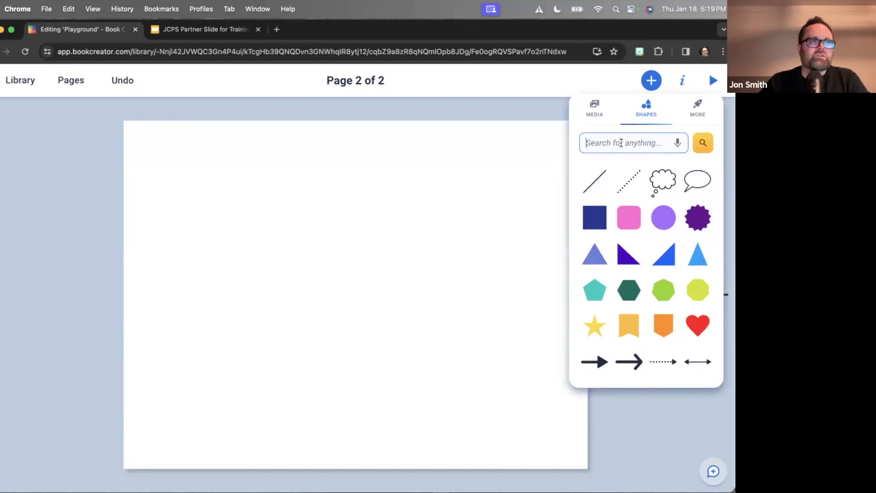
{"action": "type", "text": "snow"}
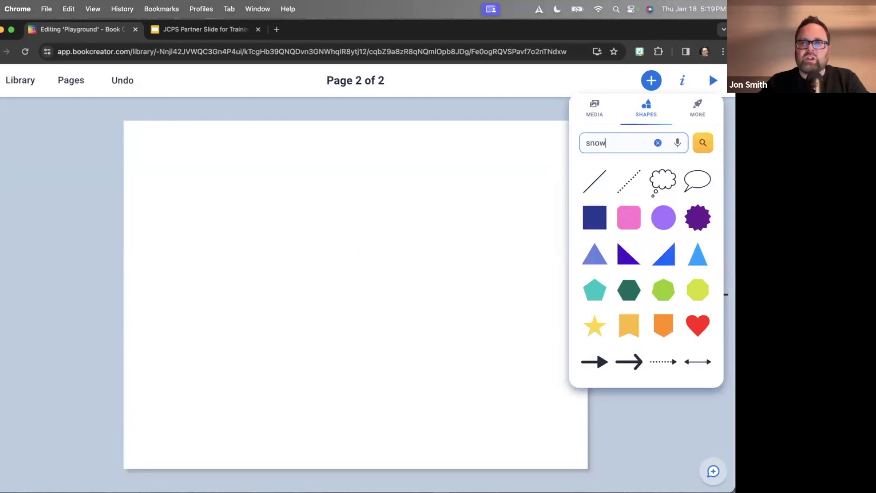
{"action": "key", "text": "Return"}
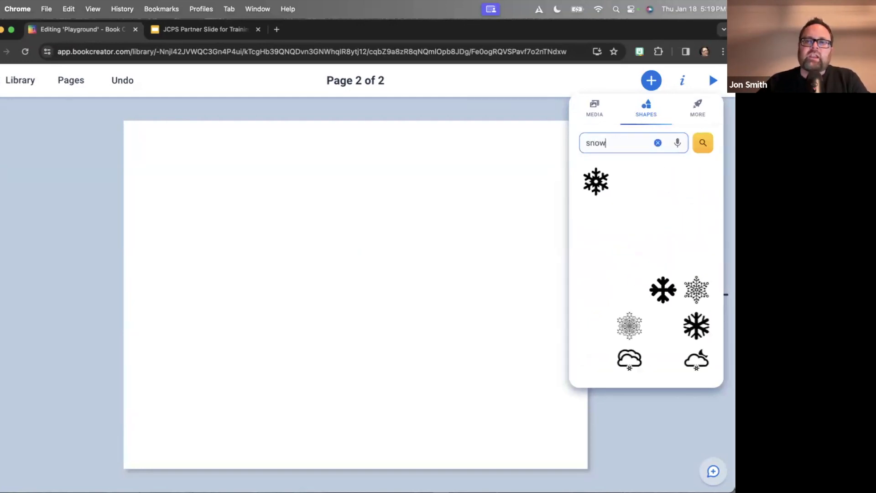
{"action": "scroll", "coordinate": [624, 209], "scroll_direction": "down", "scroll_amount": 5}
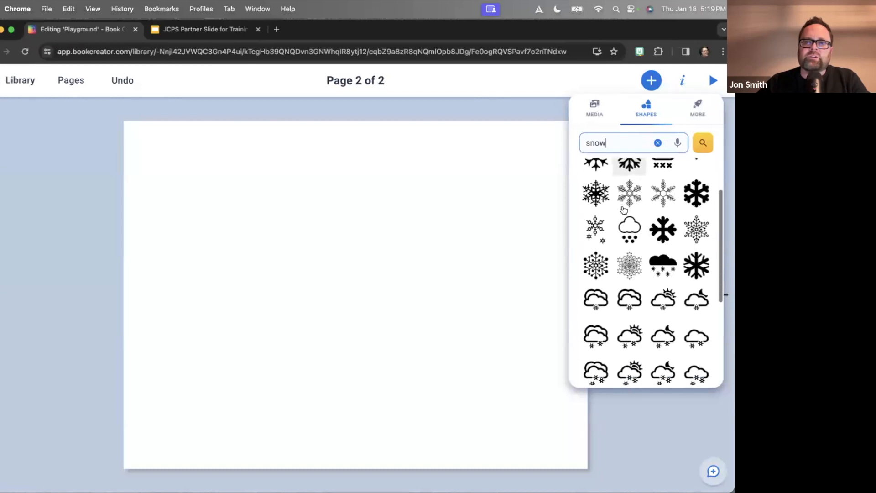
{"action": "scroll", "coordinate": [624, 209], "scroll_direction": "down", "scroll_amount": 3}
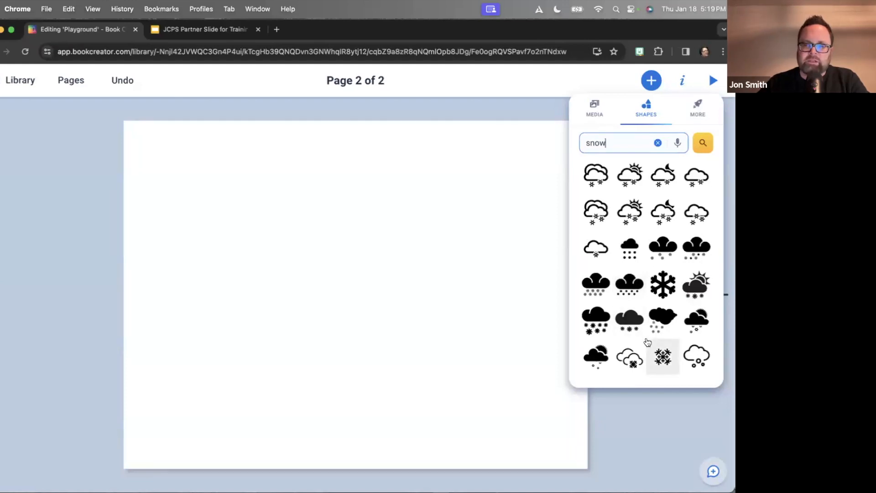
{"action": "left_click", "coordinate": [595, 319]}
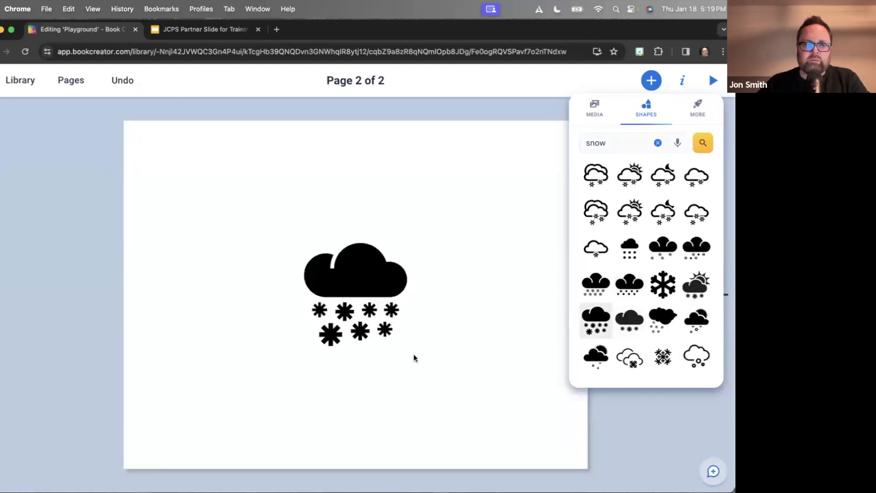
Step: Move the snow cloud to the lower-left corner of the page and enlarge it to nearly double its size
{"action": "left_click_drag", "start_coordinate": [358, 280], "coordinate": [181, 362]}
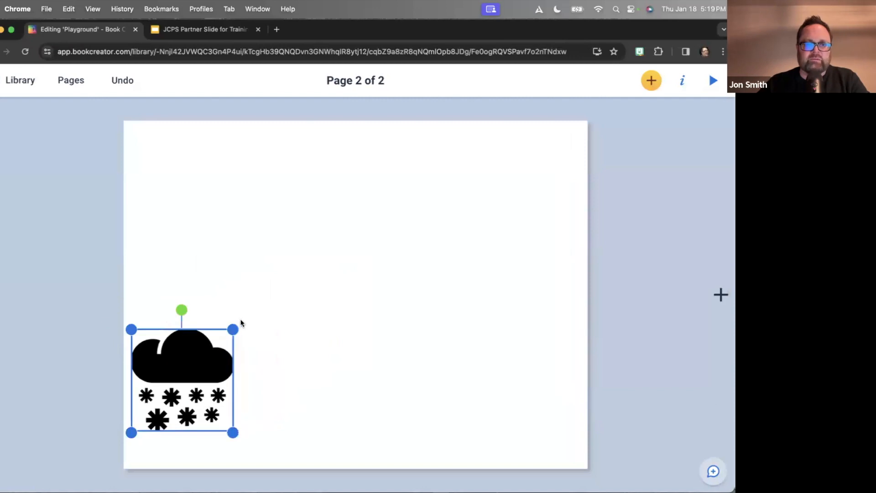
{"action": "left_click_drag", "start_coordinate": [233, 327], "coordinate": [315, 245]}
{"action": "left_click_drag", "start_coordinate": [231, 332], "coordinate": [229, 361]}
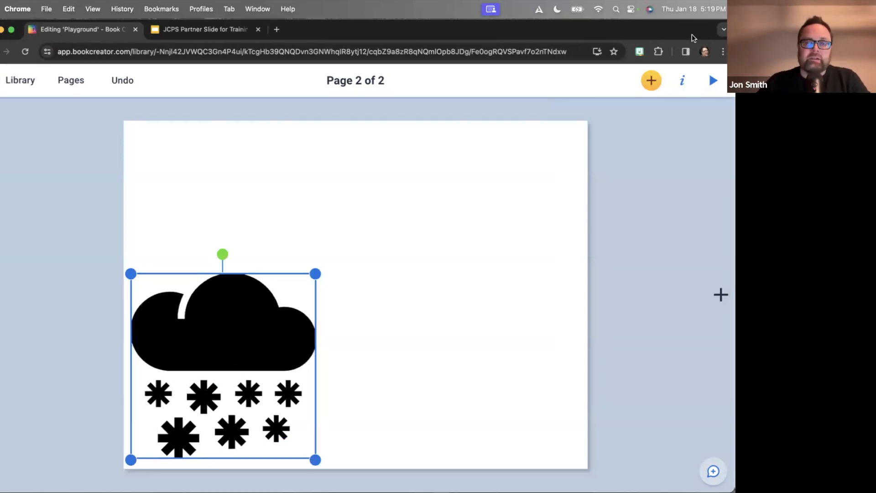
Step: Recolor the snow cloud shape light blue and deselect it
{"action": "left_click", "coordinate": [682, 81]}
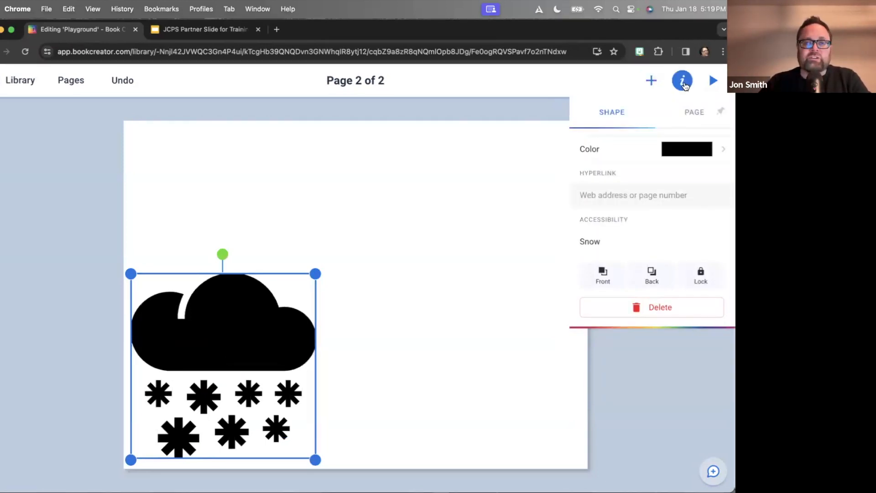
{"action": "left_click", "coordinate": [652, 145]}
{"action": "left_click", "coordinate": [606, 219]}
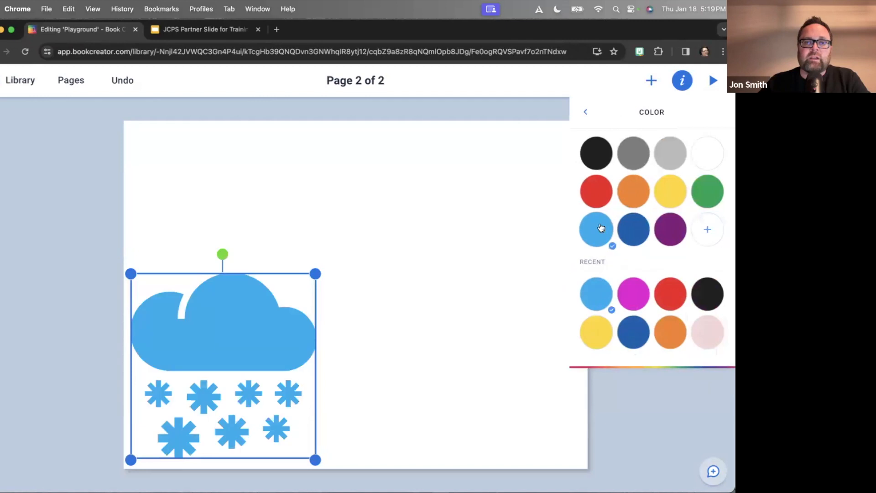
{"action": "left_click", "coordinate": [340, 208]}
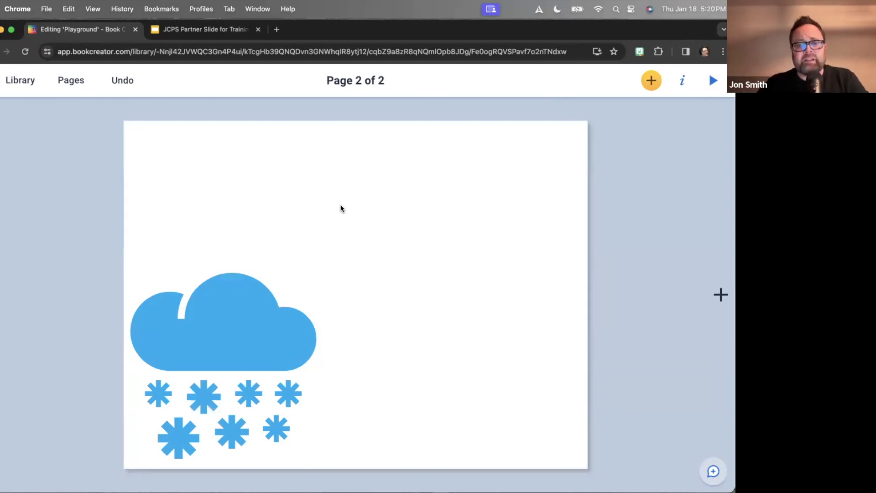
Step: Delete the light blue snow cloud from page 2
{"action": "left_click", "coordinate": [218, 346]}
{"action": "key", "text": "Delete"}
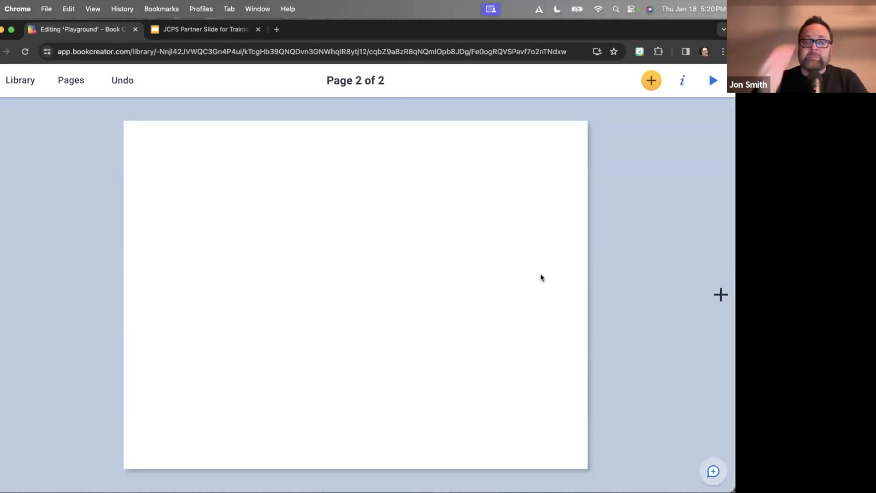
Step: Try to add the photo of the red car on a tree-lined road from an image search for "car"
{"action": "left_click", "coordinate": [651, 81]}
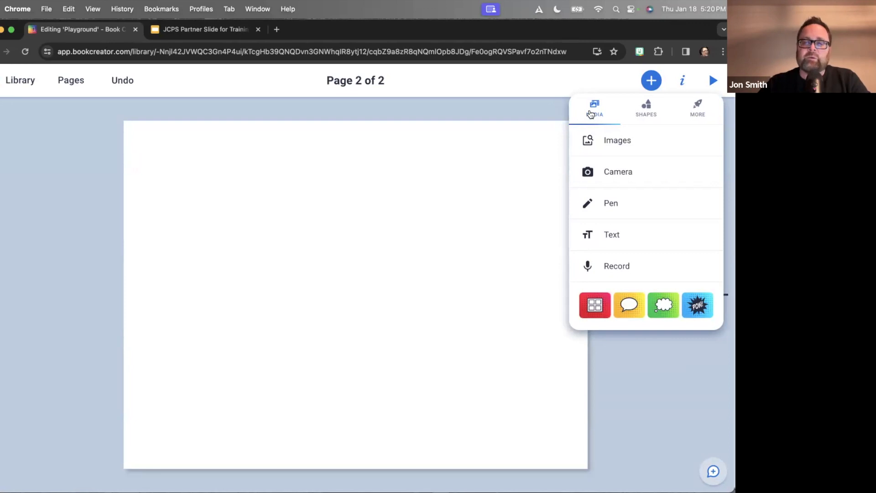
{"action": "left_click", "coordinate": [609, 140]}
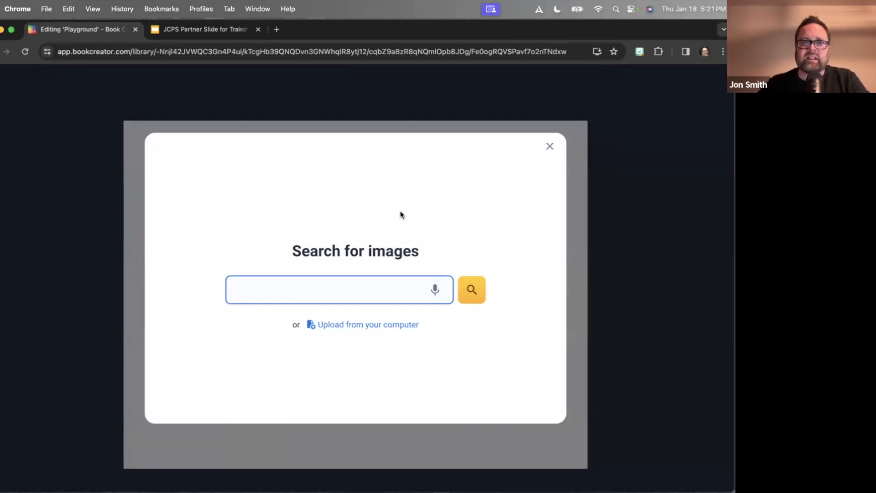
{"action": "left_click", "coordinate": [324, 291]}
{"action": "type", "text": "car"}
{"action": "key", "text": "Return"}
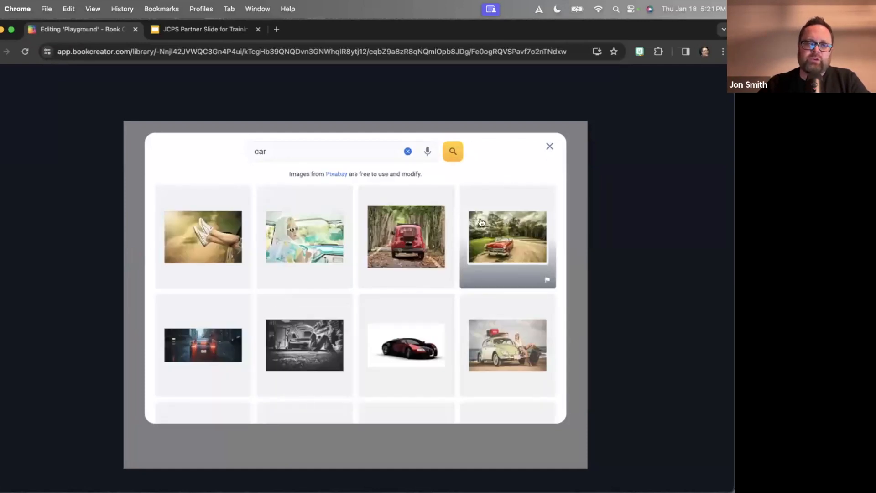
{"action": "left_click", "coordinate": [427, 230]}
{"action": "left_click", "coordinate": [523, 405]}
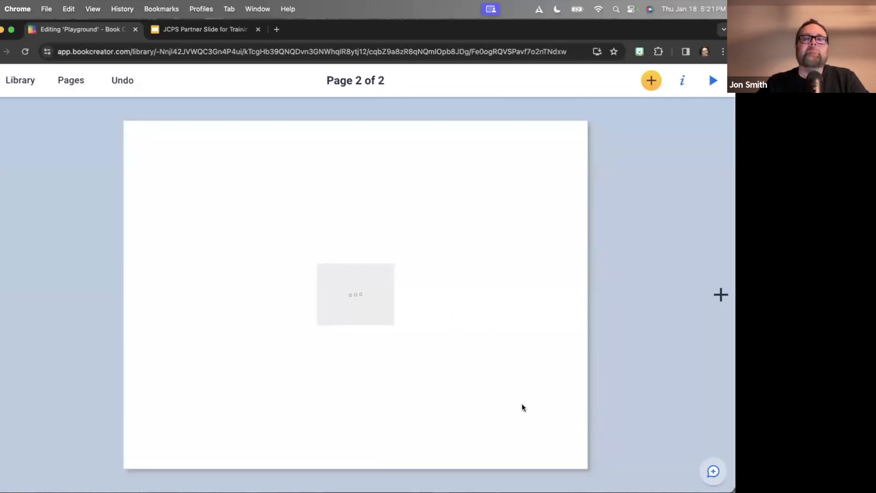
{"action": "left_click", "coordinate": [384, 324]}
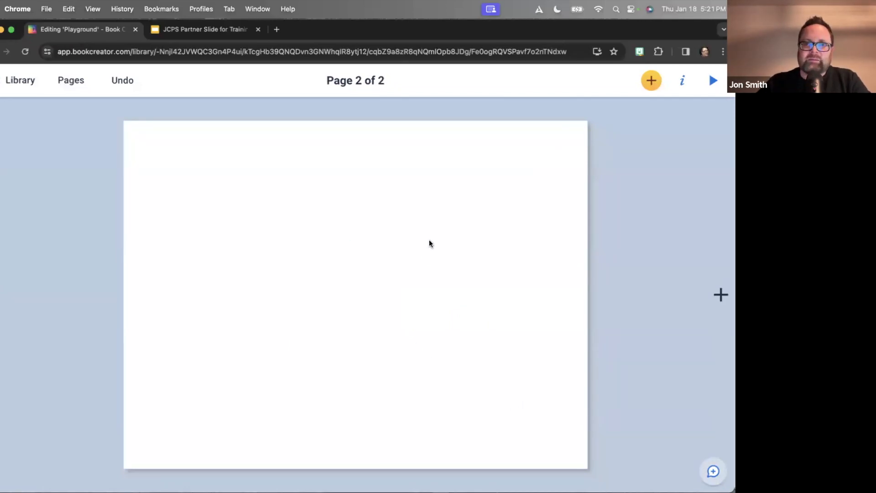
Step: Search the images for "car" and add the photo of the red vintage convertible on a dirt road to page 2
{"action": "left_click", "coordinate": [650, 80]}
{"action": "left_click", "coordinate": [597, 140]}
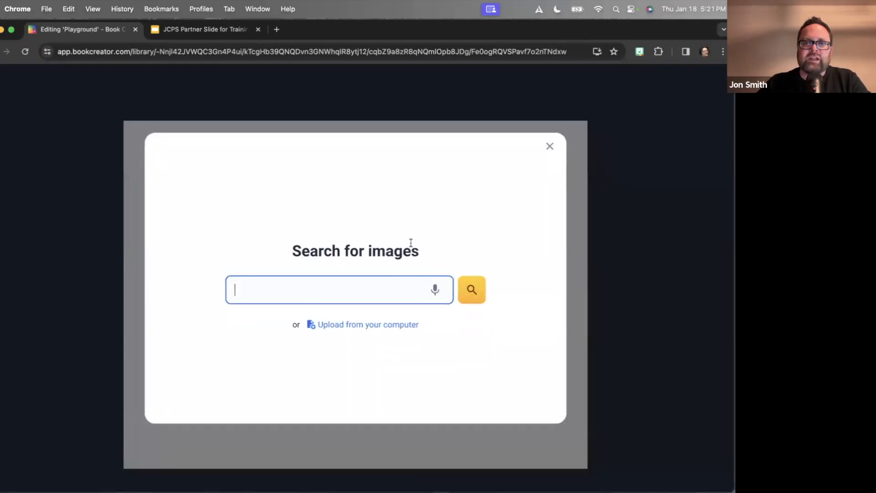
{"action": "type", "text": "car"}
{"action": "key", "text": "Return"}
{"action": "left_click", "coordinate": [497, 254]}
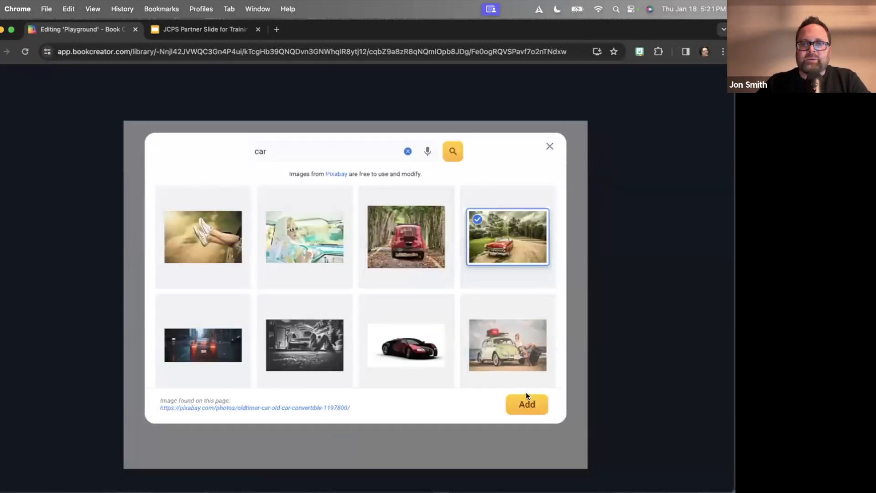
{"action": "left_click", "coordinate": [529, 403]}
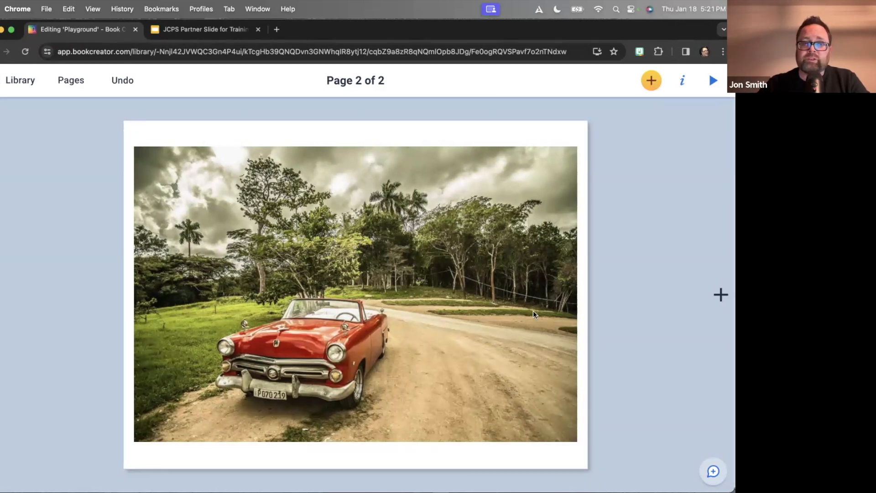
Step: Shrink the red convertible photo to about two thirds of its size and move it to the upper middle of the page
{"action": "left_click", "coordinate": [559, 190]}
{"action": "left_click_drag", "start_coordinate": [575, 148], "coordinate": [418, 250]}
{"action": "left_click_drag", "start_coordinate": [336, 389], "coordinate": [407, 297]}
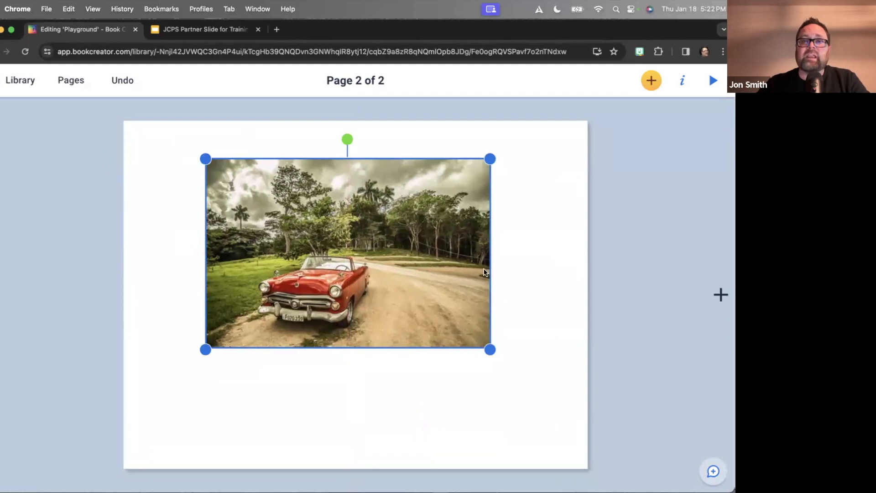
Step: Give the red convertible photo the alternative text "classic car on a dirt road"
{"action": "left_click", "coordinate": [682, 82]}
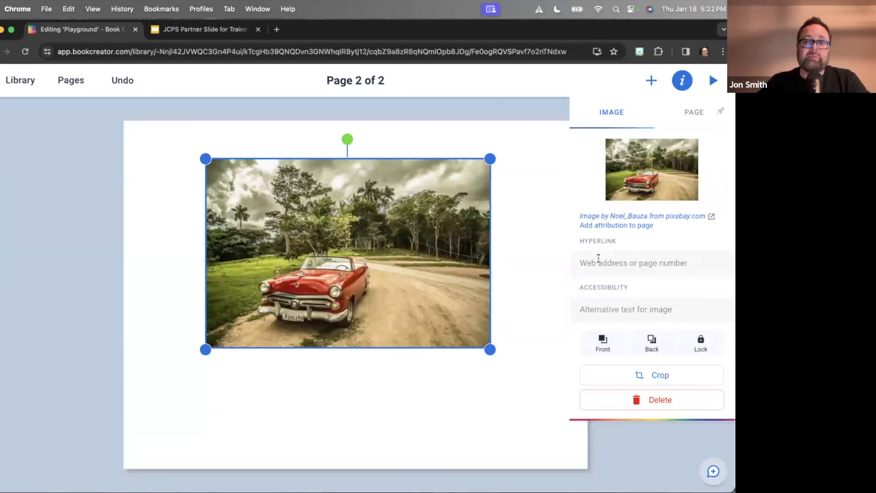
{"action": "left_click", "coordinate": [604, 310]}
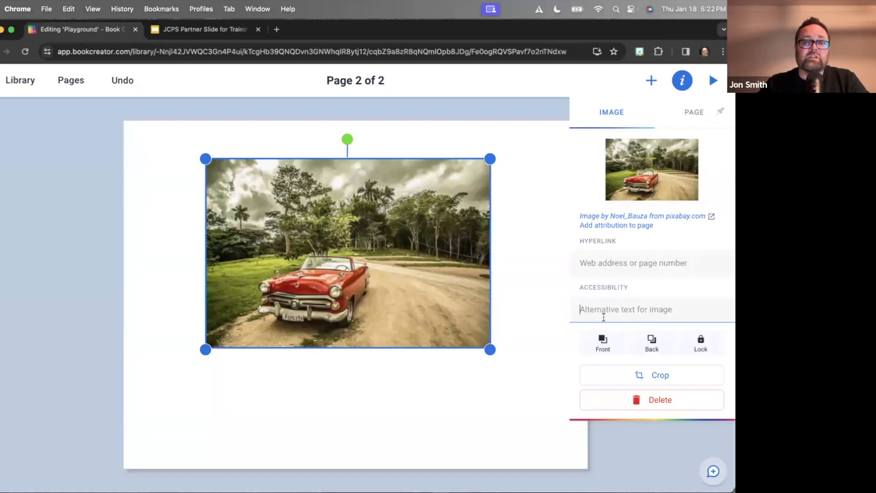
{"action": "type", "text": "classic car"}
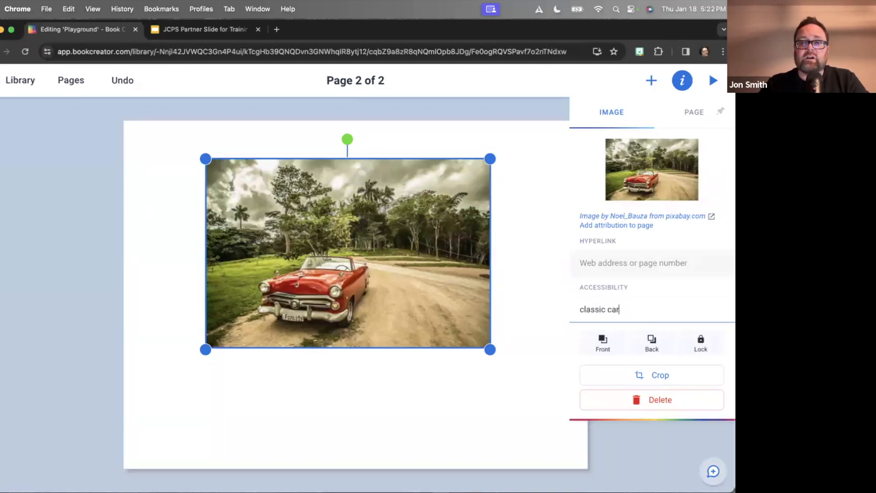
{"action": "type", "text": " on a dirt rao"}
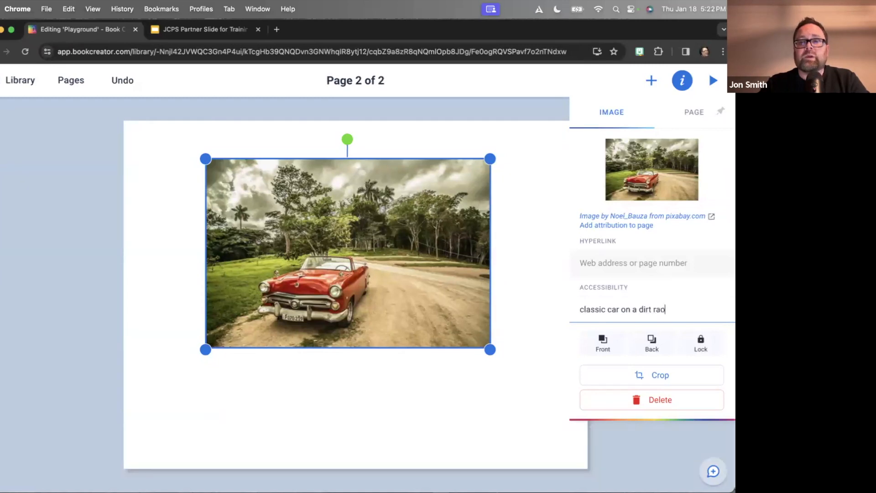
{"action": "key", "text": "BackSpace"}
{"action": "key", "text": "BackSpace"}
{"action": "type", "text": "oad"}
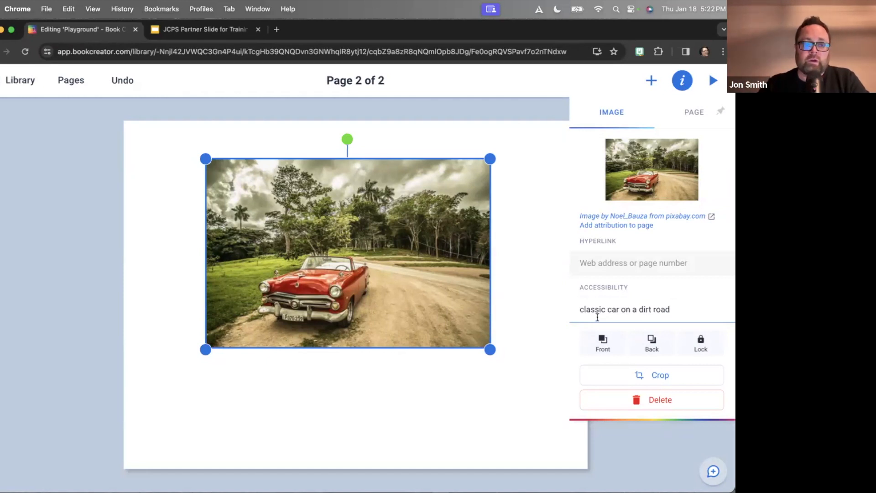
{"action": "left_click", "coordinate": [536, 254]}
Step: Delete the red convertible photo from page 2
{"action": "left_click", "coordinate": [442, 232]}
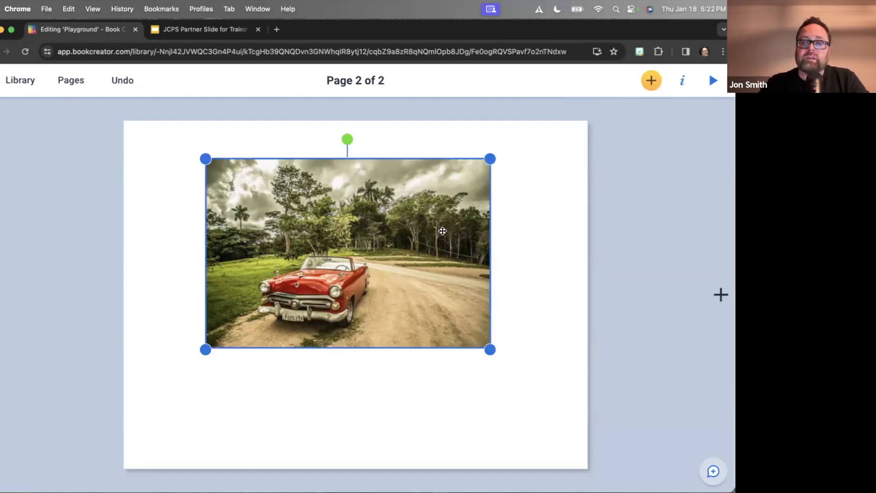
{"action": "key", "text": "Delete"}
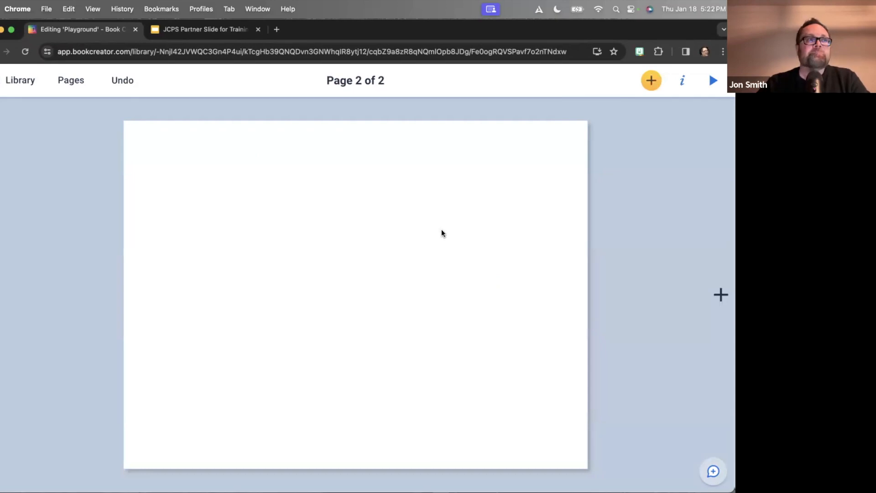
Step: Record a short video with the camera and use it on page 2
{"action": "left_click", "coordinate": [651, 82]}
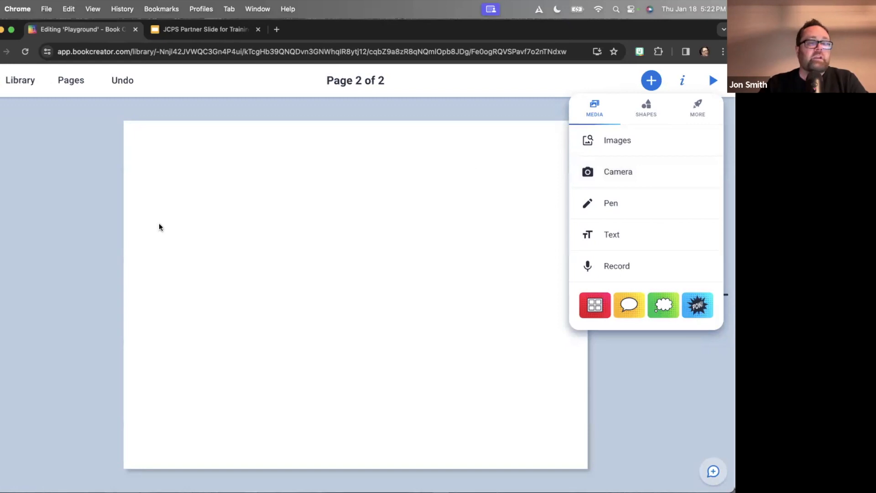
{"action": "left_click", "coordinate": [600, 172]}
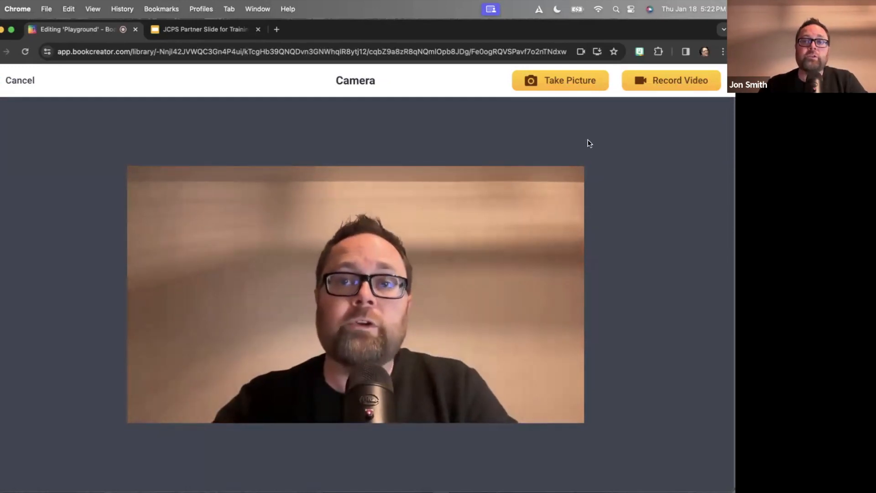
{"action": "left_click", "coordinate": [647, 82]}
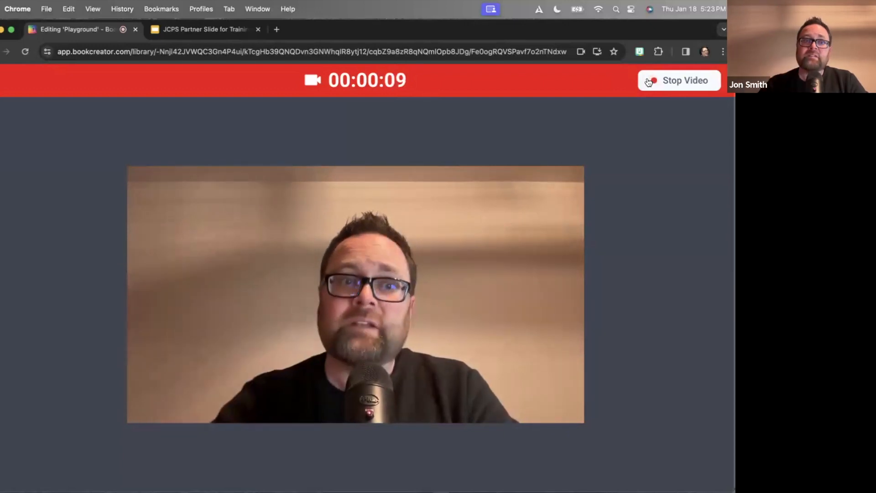
{"action": "left_click", "coordinate": [666, 78]}
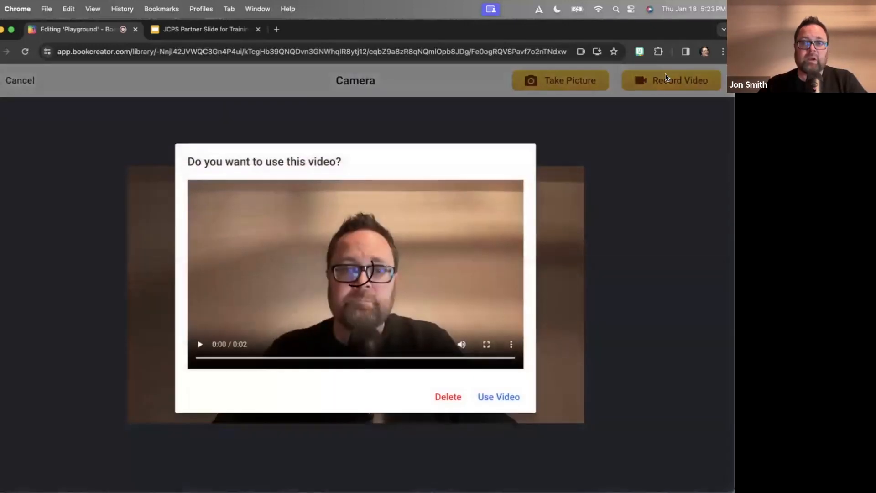
{"action": "left_click", "coordinate": [499, 398]}
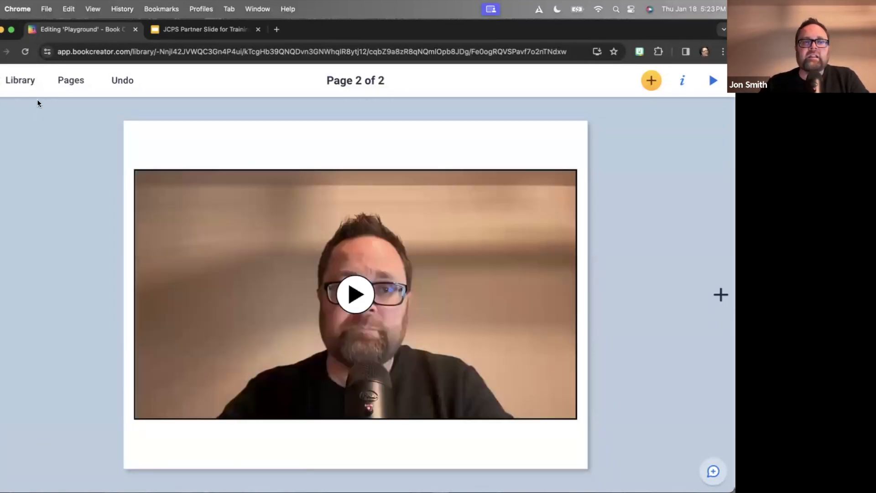
Step: Shrink the recorded video to about two thirds of its size and move it to the upper middle of the page
{"action": "left_click", "coordinate": [492, 223]}
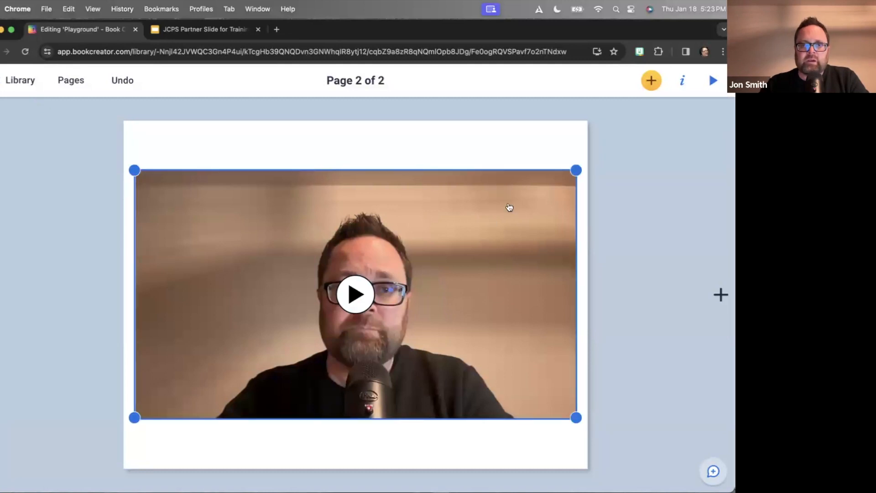
{"action": "left_click_drag", "start_coordinate": [576, 170], "coordinate": [428, 252]}
{"action": "left_click_drag", "start_coordinate": [464, 219], "coordinate": [440, 213]}
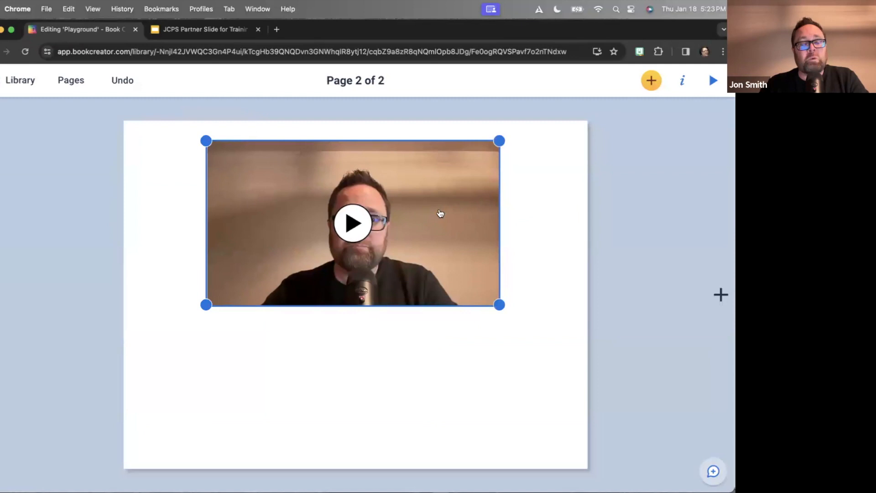
Step: Manually add the caption "Hola" to the recorded video from 00:00 to 00:05 and save it
{"action": "left_click", "coordinate": [681, 80]}
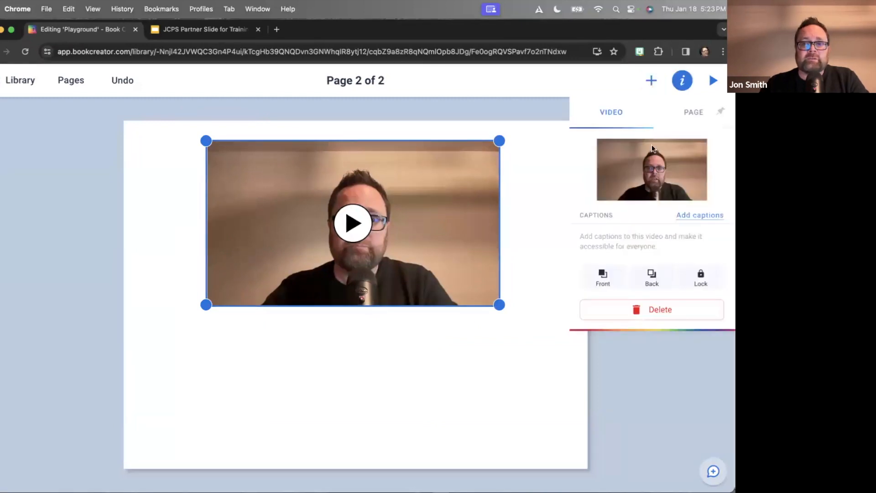
{"action": "left_click", "coordinate": [688, 215]}
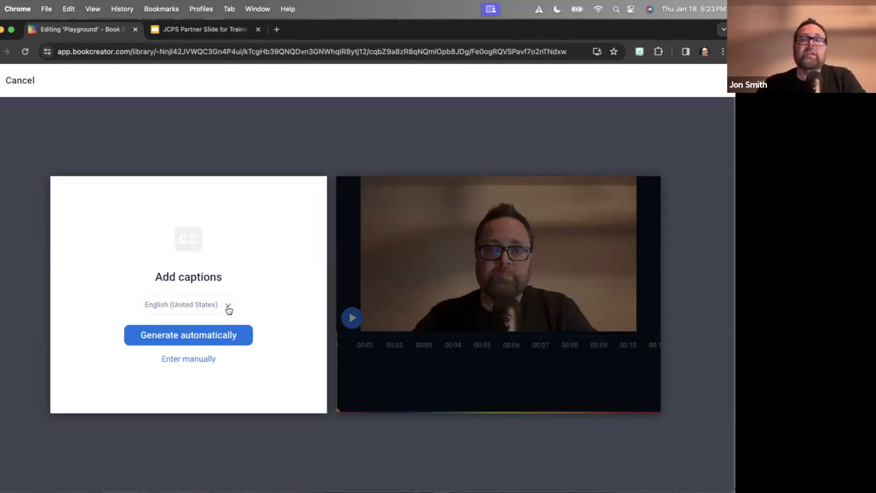
{"action": "left_click", "coordinate": [195, 357]}
{"action": "left_click", "coordinate": [209, 391]}
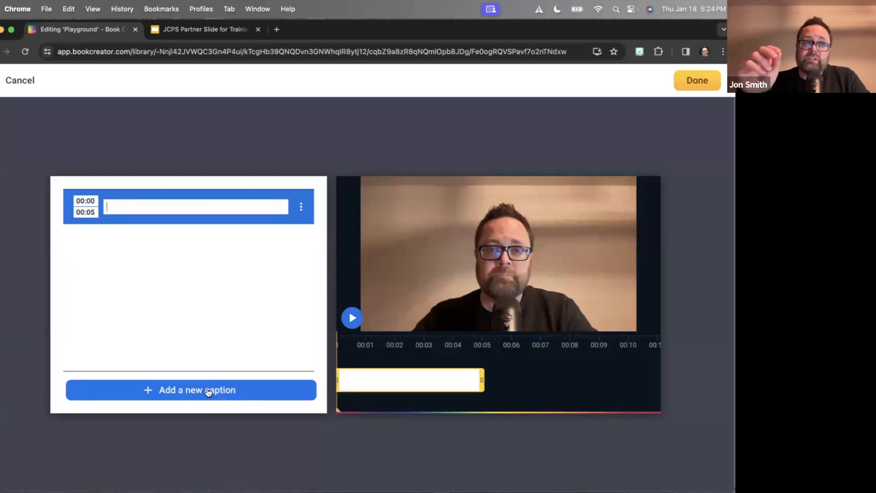
{"action": "type", "text": "Hola"}
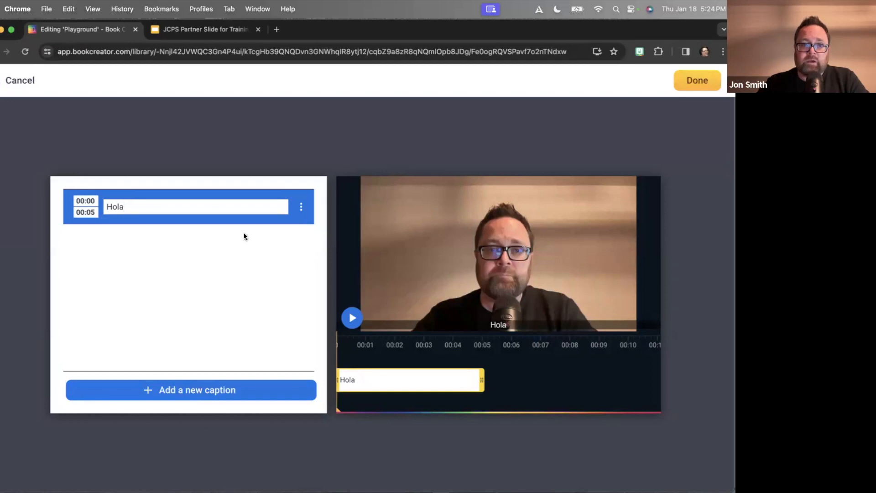
{"action": "left_click", "coordinate": [697, 80]}
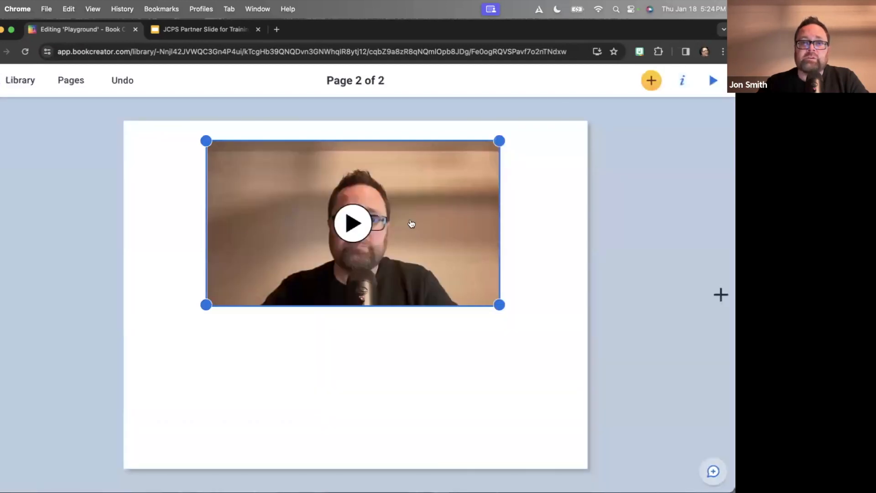
Step: Delete the recorded video from page 2
{"action": "left_click", "coordinate": [413, 243]}
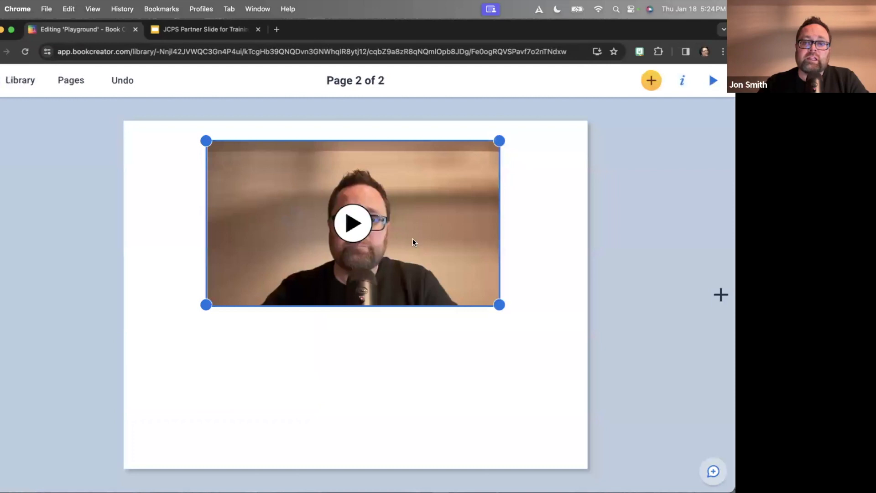
{"action": "key", "text": "BackSpace"}
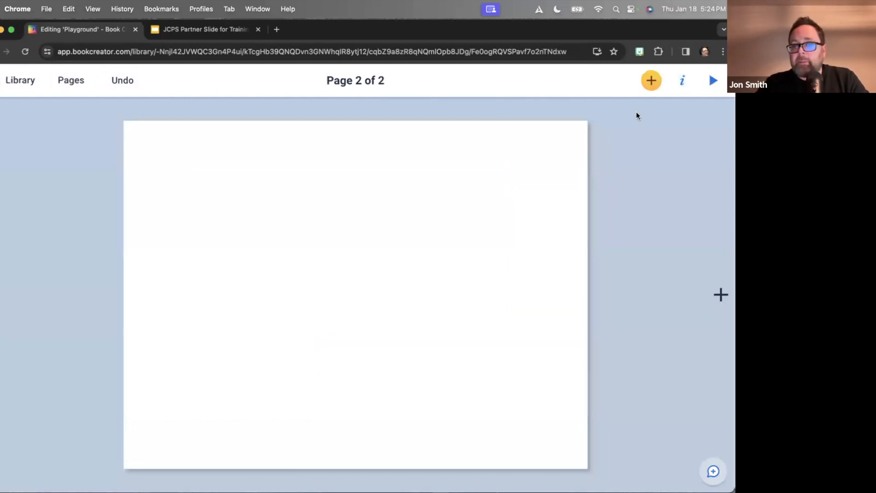
Step: Start a pen drawing on page 2, try grey, pink glitter and rainbow glitter inks, and set the ink back to black
{"action": "left_click", "coordinate": [651, 80]}
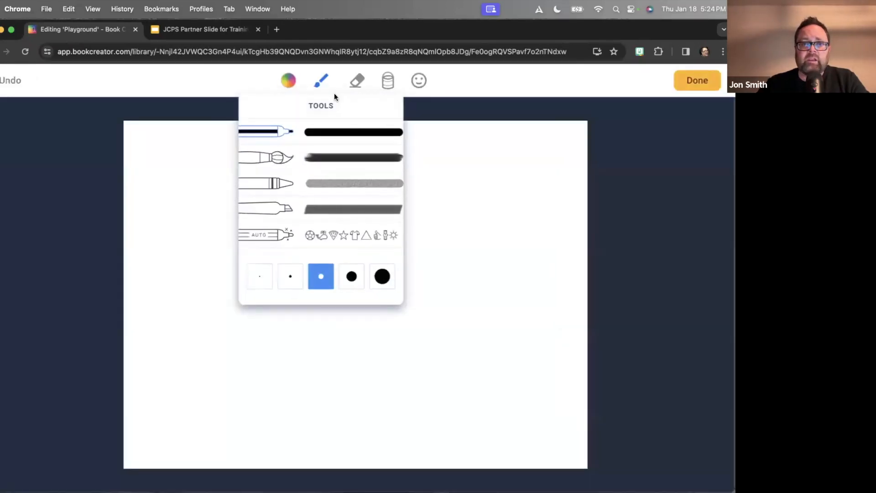
{"action": "left_click", "coordinate": [288, 84]}
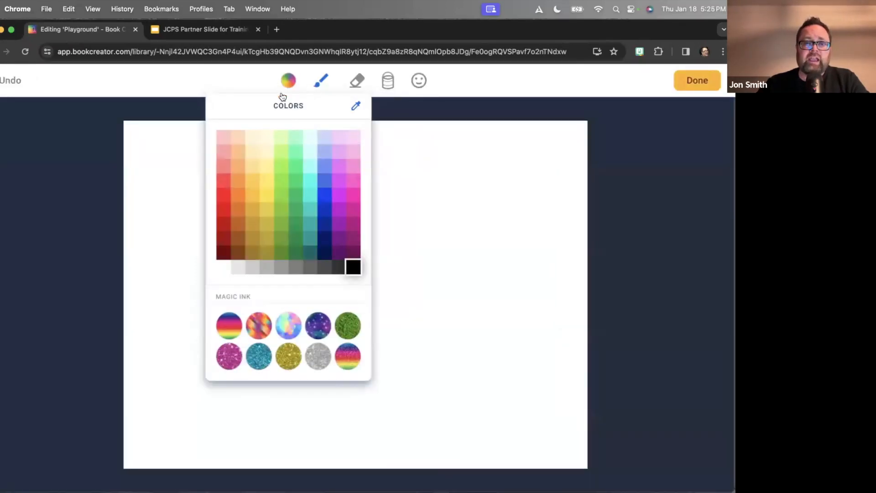
{"action": "left_click", "coordinate": [282, 268]}
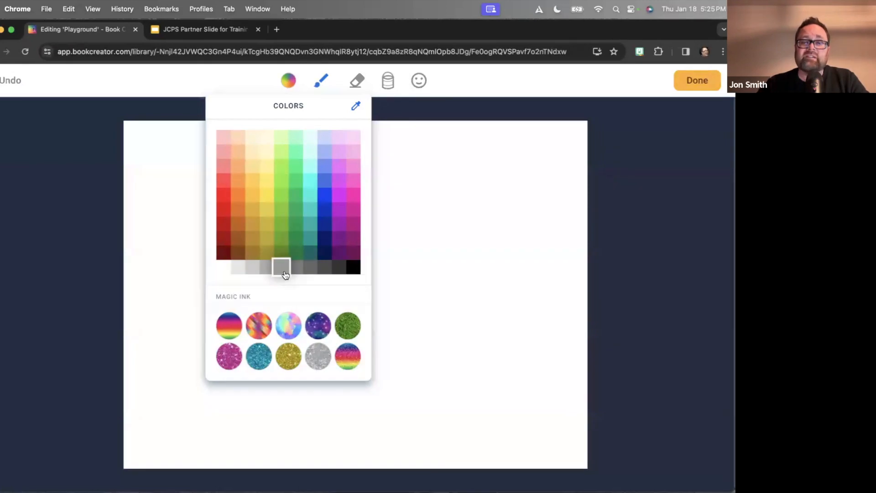
{"action": "left_click", "coordinate": [228, 361]}
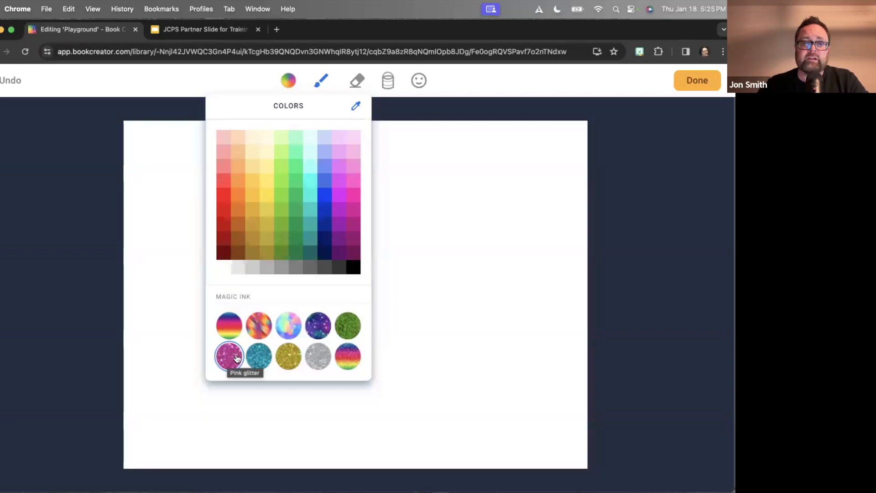
{"action": "left_click", "coordinate": [252, 357]}
{"action": "left_click", "coordinate": [347, 354]}
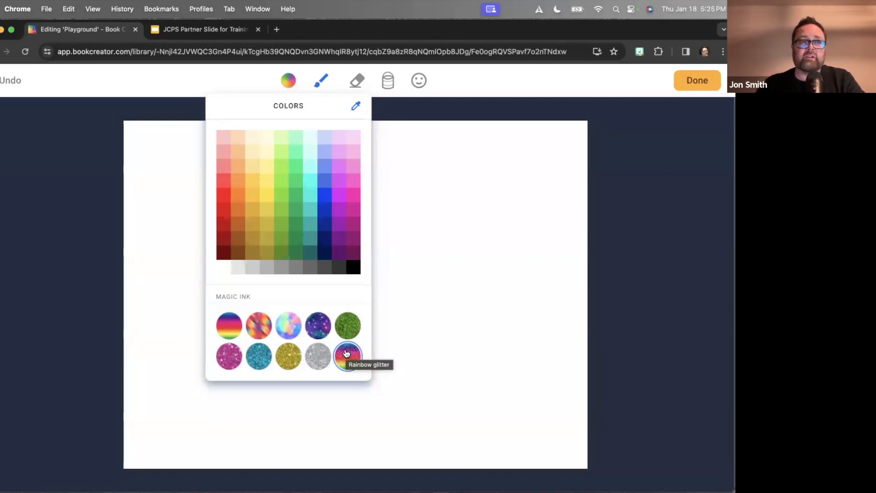
{"action": "left_click", "coordinate": [353, 267]}
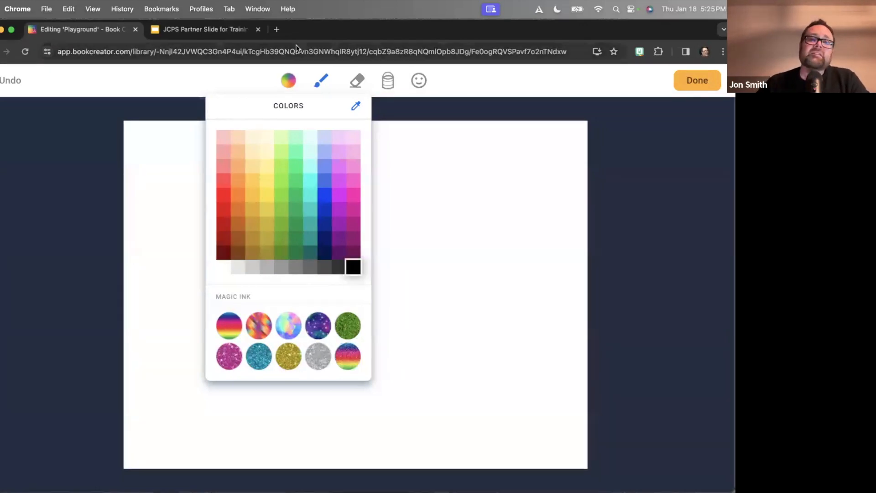
Step: With the Auto pen, sketch a rough bicycle from two circles, a horizontal bar joining their centers and an upright with a bent handlebar
{"action": "left_click", "coordinate": [322, 81]}
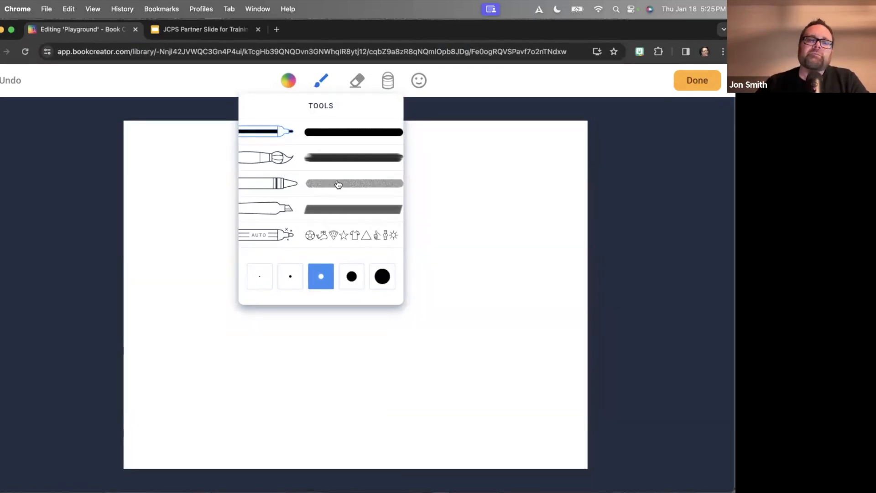
{"action": "left_click", "coordinate": [277, 238]}
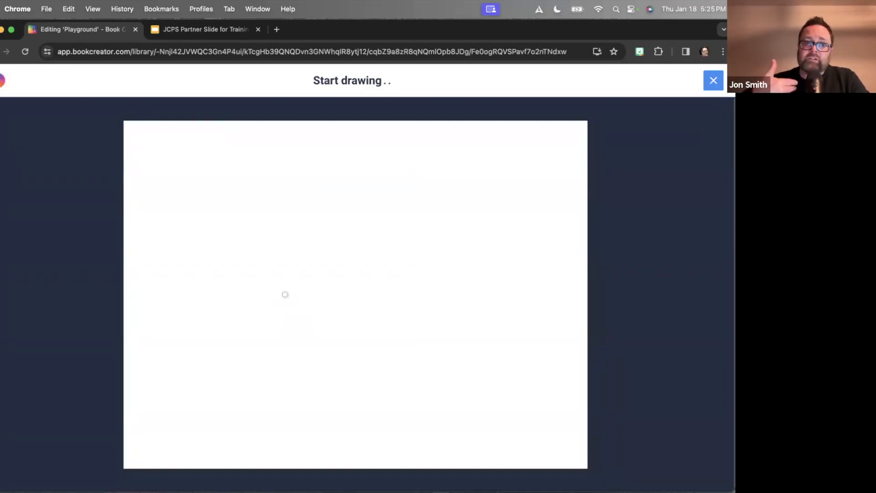
{"action": "mouse_move", "coordinate": [272, 307]}
{"action": "left_mouse_down"}
{"action": "mouse_move", "coordinate": [226, 315]}
{"action": "mouse_move", "coordinate": [319, 387]}
{"action": "mouse_move", "coordinate": [271, 304]}
{"action": "left_mouse_up"}
{"action": "mouse_move", "coordinate": [407, 311]}
{"action": "left_mouse_down"}
{"action": "mouse_move", "coordinate": [392, 387]}
{"action": "mouse_move", "coordinate": [430, 307]}
{"action": "mouse_move", "coordinate": [404, 324]}
{"action": "left_mouse_up"}
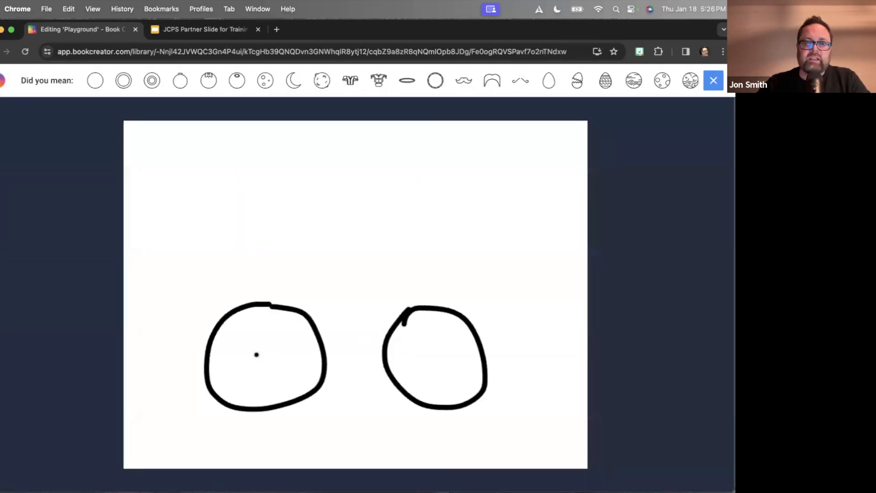
{"action": "left_click_drag", "start_coordinate": [256, 354], "coordinate": [428, 350]}
{"action": "mouse_move", "coordinate": [257, 354]}
{"action": "left_mouse_down"}
{"action": "mouse_move", "coordinate": [281, 175]}
{"action": "mouse_move", "coordinate": [242, 188]}
{"action": "left_mouse_up"}
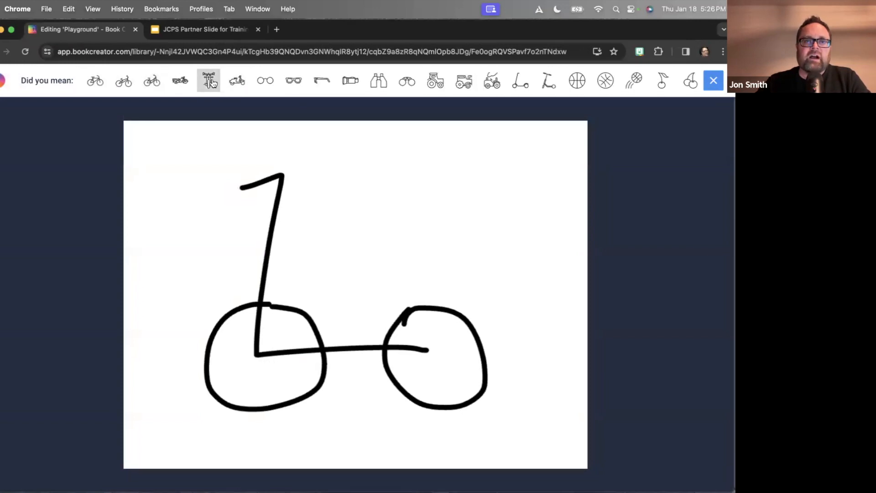
Step: Replace the sketch with the first suggested bicycle, enlarge it slightly, center it on the page and leave Auto drawing
{"action": "left_click", "coordinate": [97, 81]}
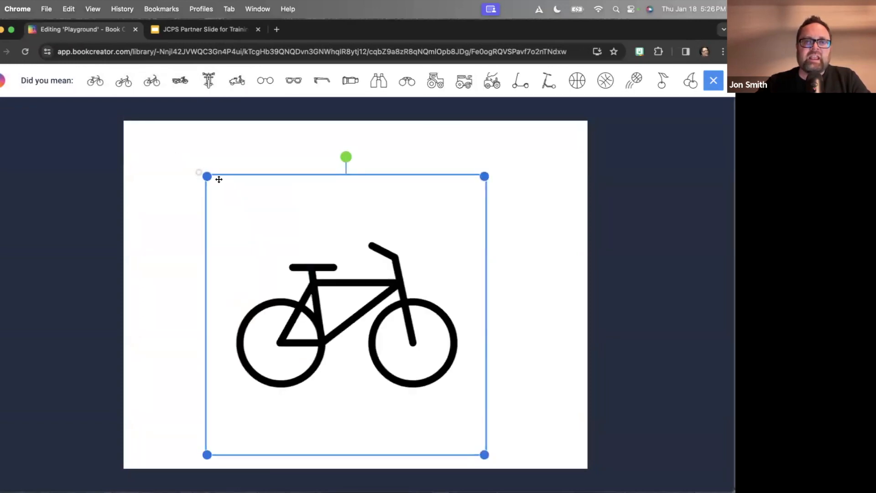
{"action": "left_click_drag", "start_coordinate": [207, 176], "coordinate": [168, 136]}
{"action": "left_click_drag", "start_coordinate": [252, 235], "coordinate": [259, 231]}
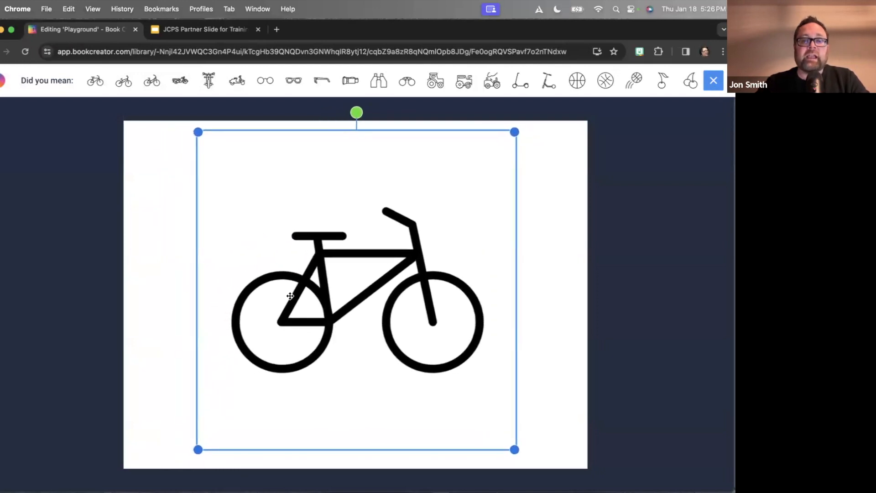
{"action": "left_click_drag", "start_coordinate": [290, 296], "coordinate": [290, 301]}
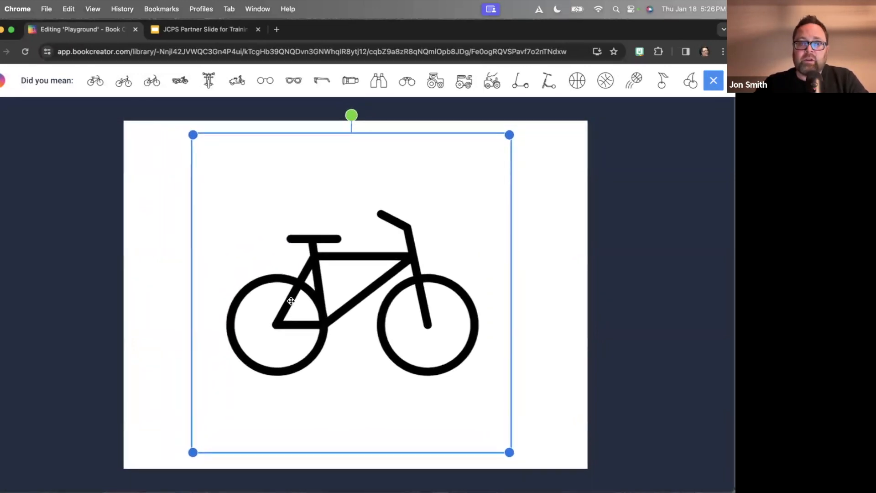
{"action": "left_click", "coordinate": [713, 81]}
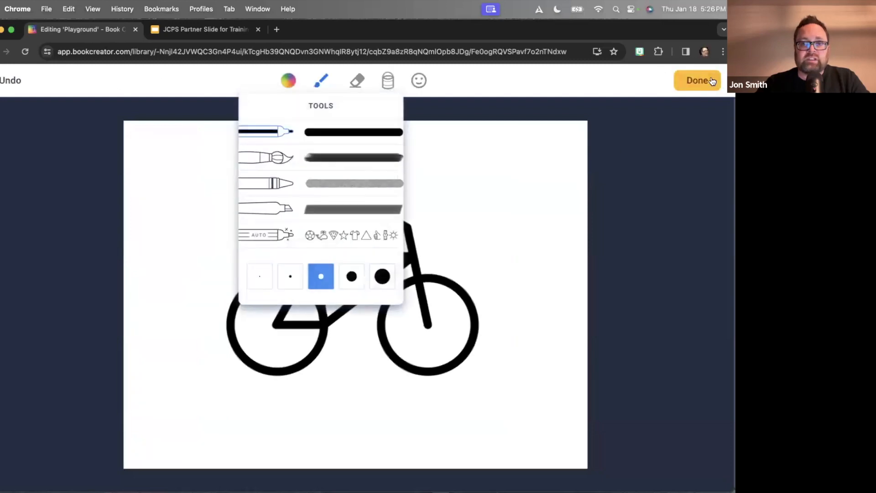
Step: Finish the bicycle drawing and delete it from page 2
{"action": "left_click", "coordinate": [707, 82]}
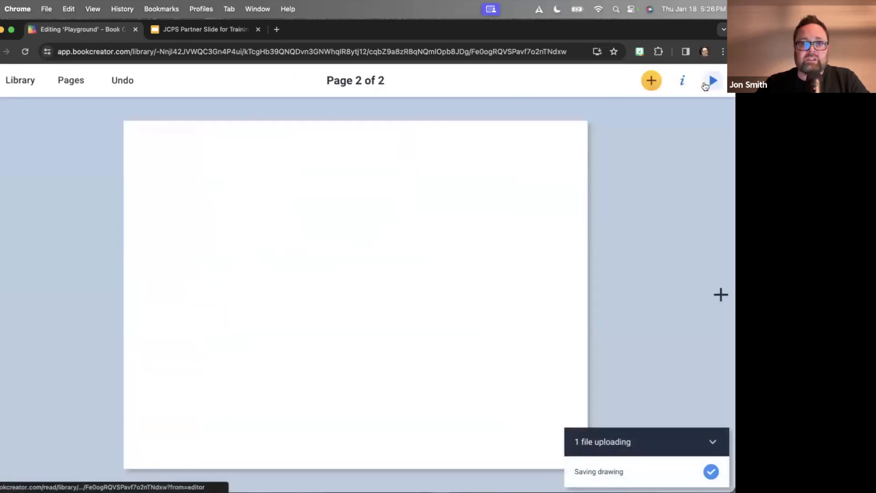
{"action": "left_click", "coordinate": [405, 322]}
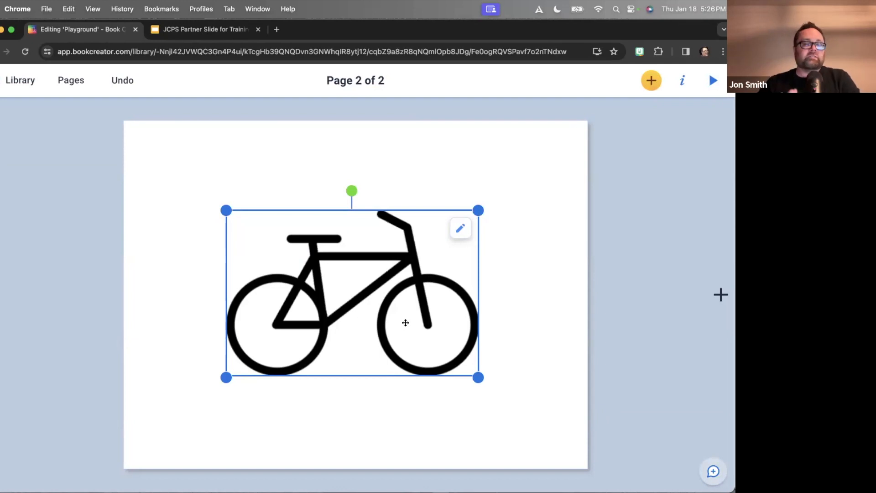
{"action": "key", "text": "Delete"}
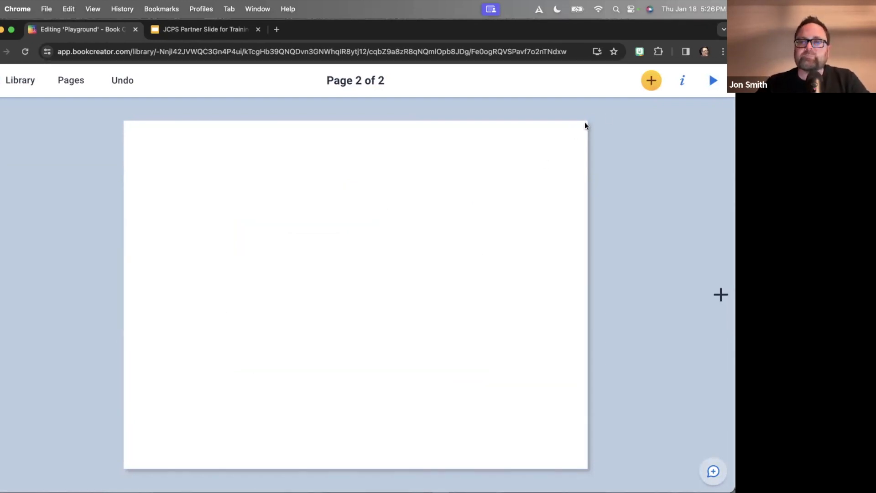
Step: Start a plain text item on page 2, enter the presenter's full name, and clear the entry
{"action": "left_click", "coordinate": [646, 86]}
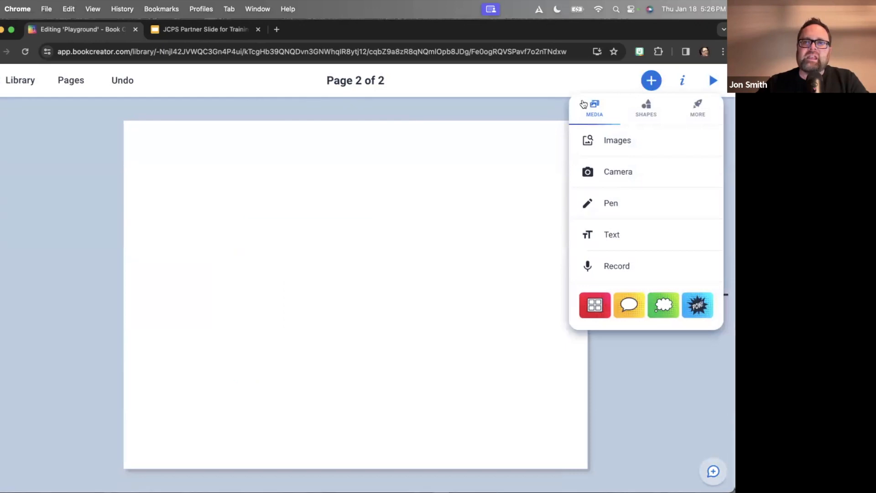
{"action": "left_click", "coordinate": [603, 236]}
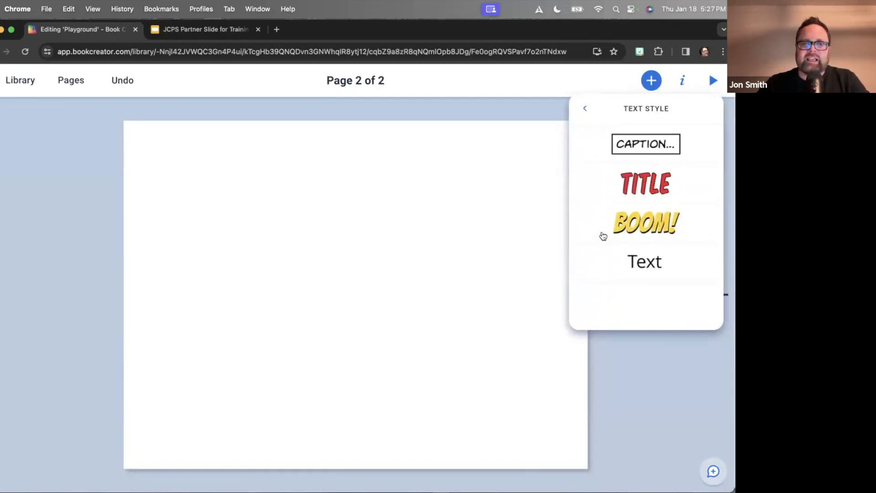
{"action": "left_click", "coordinate": [657, 263]}
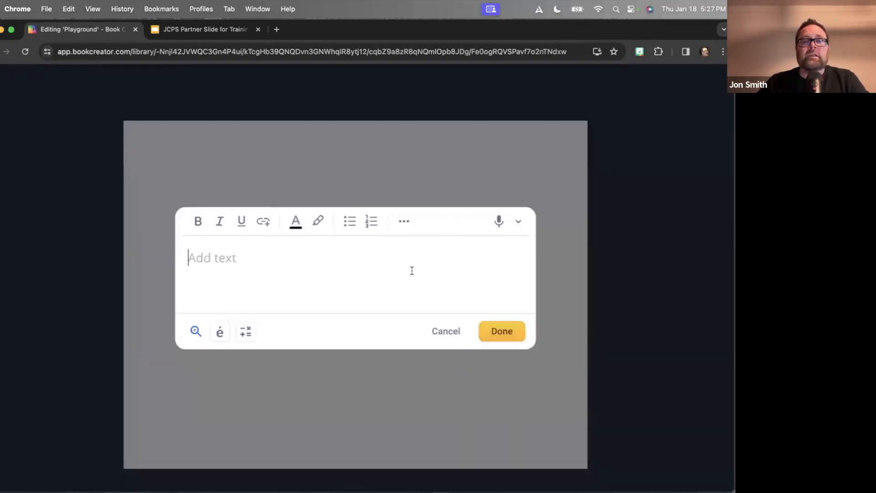
{"action": "type", "text": "Jon Smith"}
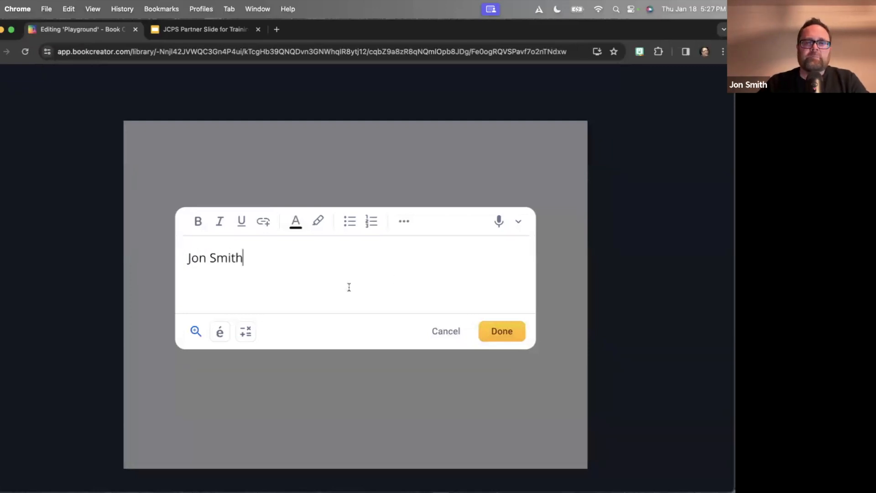
{"action": "triple_click", "coordinate": [220, 259]}
{"action": "key", "text": "BackSpace"}
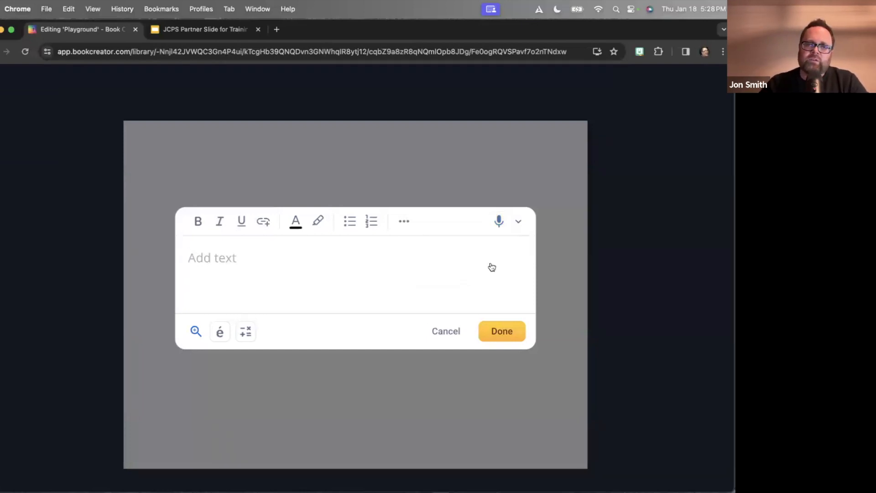
Step: Dictate "Click the microphone and start speaking in the language that you chose from the drop-down." into the text item
{"action": "left_click", "coordinate": [518, 221]}
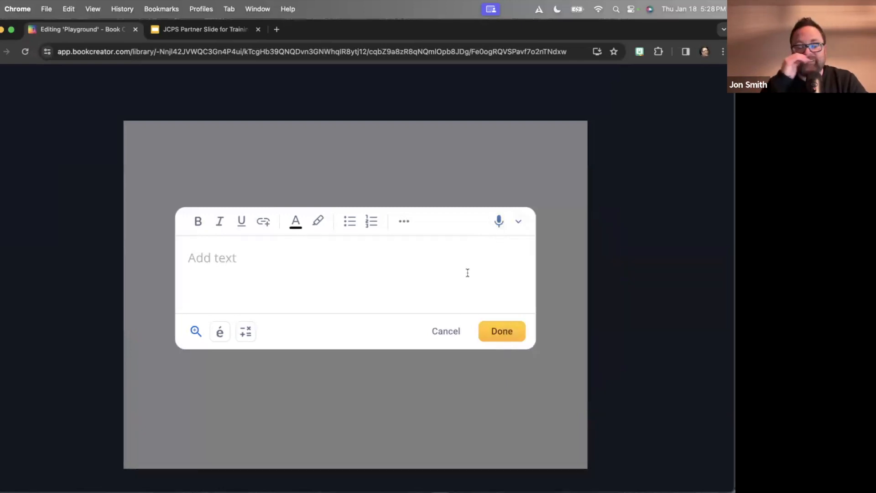
{"action": "left_click", "coordinate": [499, 222]}
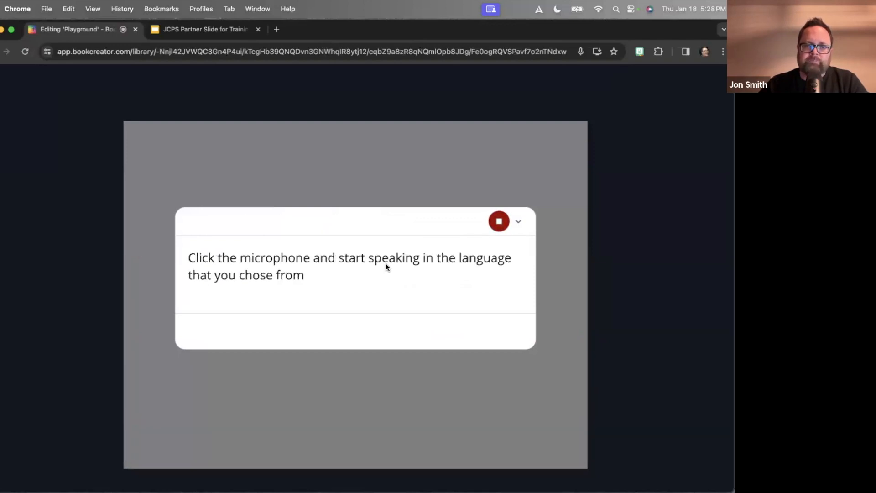
{"action": "left_click", "coordinate": [501, 221]}
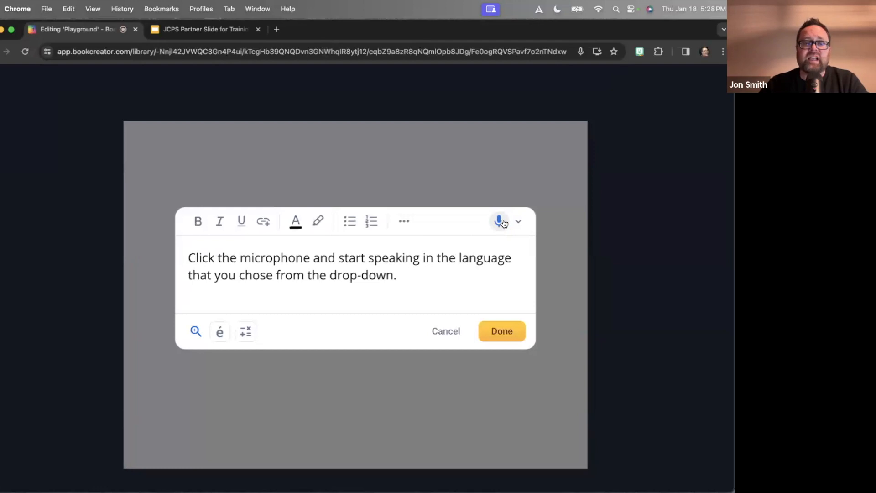
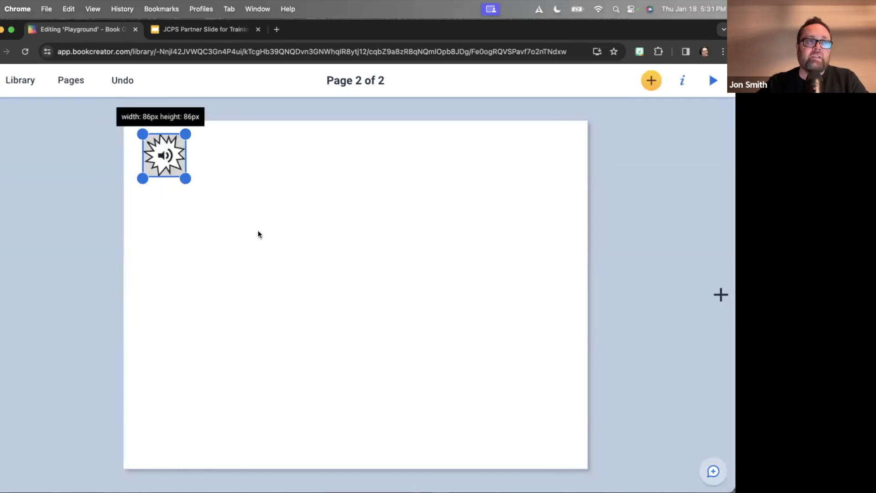
Step: Enlarge the starburst sound icon on page 2 and delete it from the page
{"action": "left_click_drag", "start_coordinate": [199, 192], "coordinate": [192, 186]}
{"action": "left_click", "coordinate": [206, 261]}
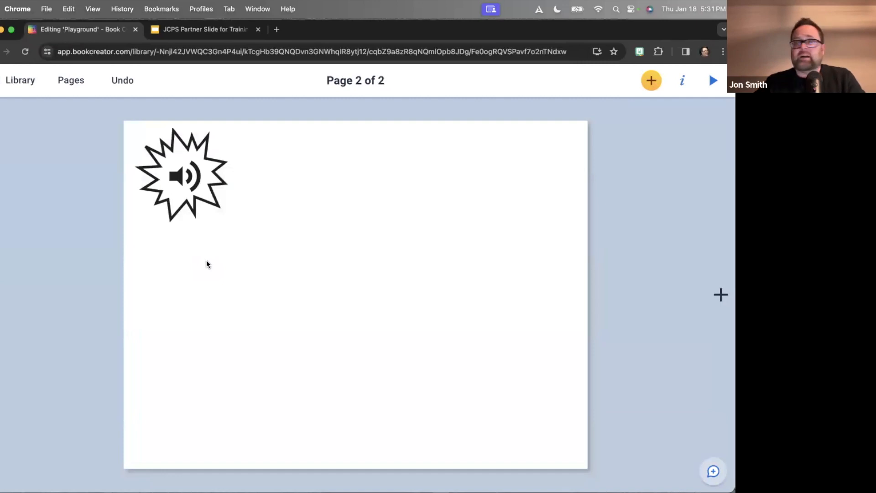
{"action": "left_click", "coordinate": [189, 209]}
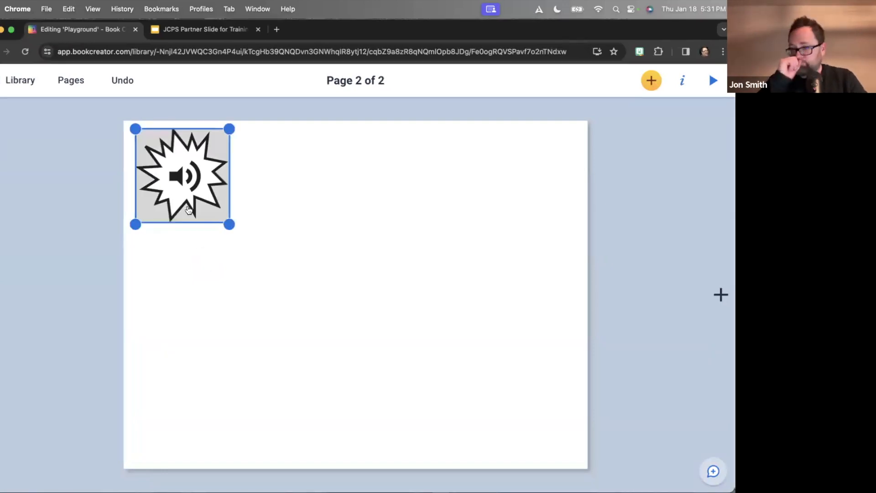
{"action": "key", "text": "BackSpace"}
Step: Leave the Playground book for the libraries overview and open Wonders Readers Grade 1 from its library
{"action": "left_click", "coordinate": [26, 81]}
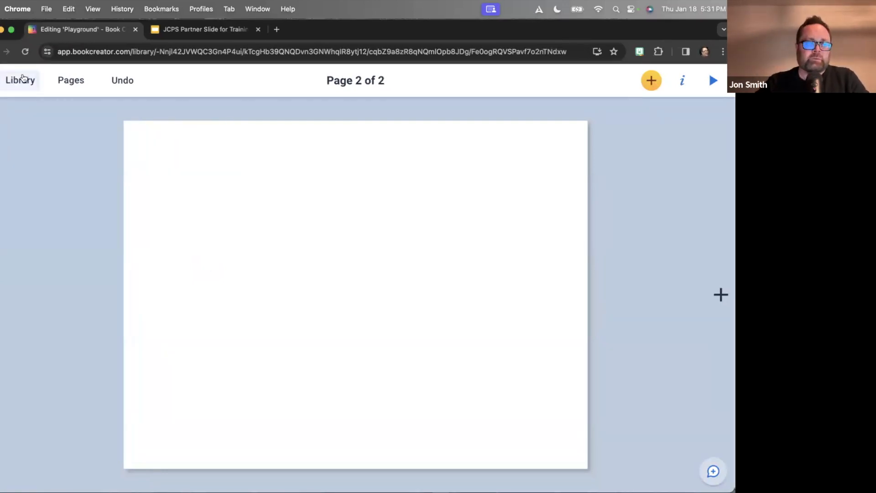
{"action": "left_click", "coordinate": [2, 79]}
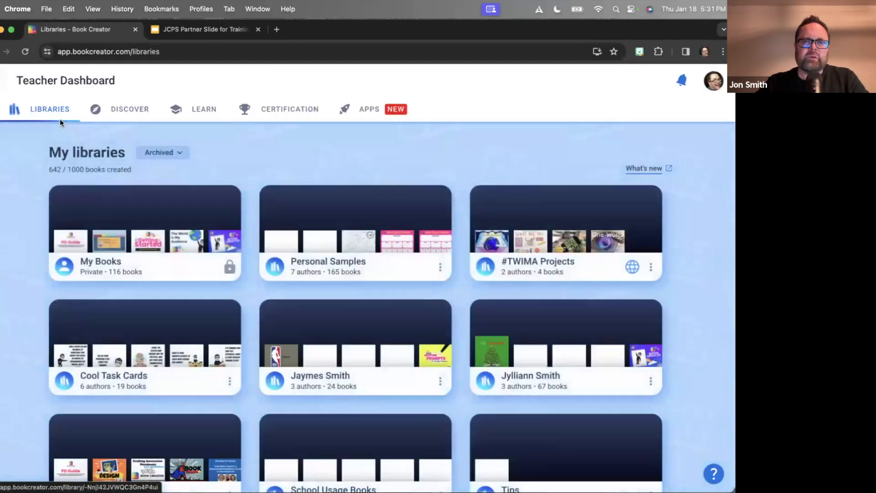
{"action": "scroll", "coordinate": [261, 239], "scroll_direction": "down", "scroll_amount": 3}
{"action": "scroll", "coordinate": [262, 239], "scroll_direction": "down", "scroll_amount": 4}
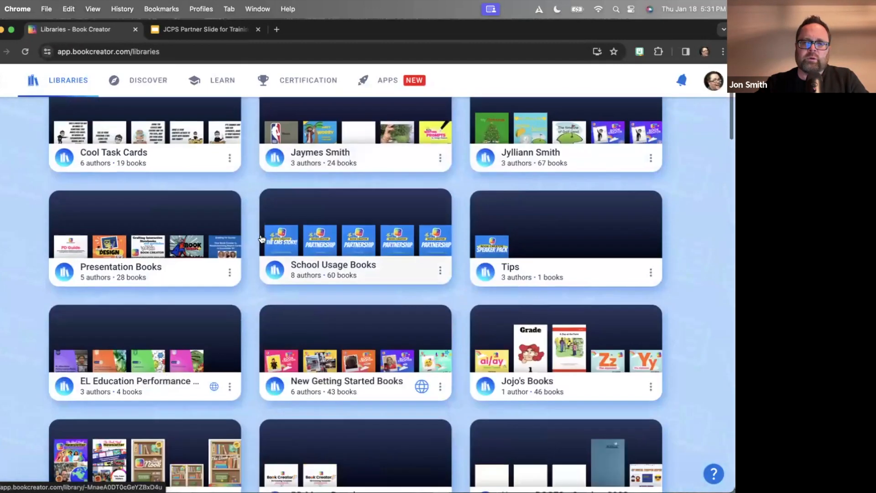
{"action": "left_click", "coordinate": [524, 281]}
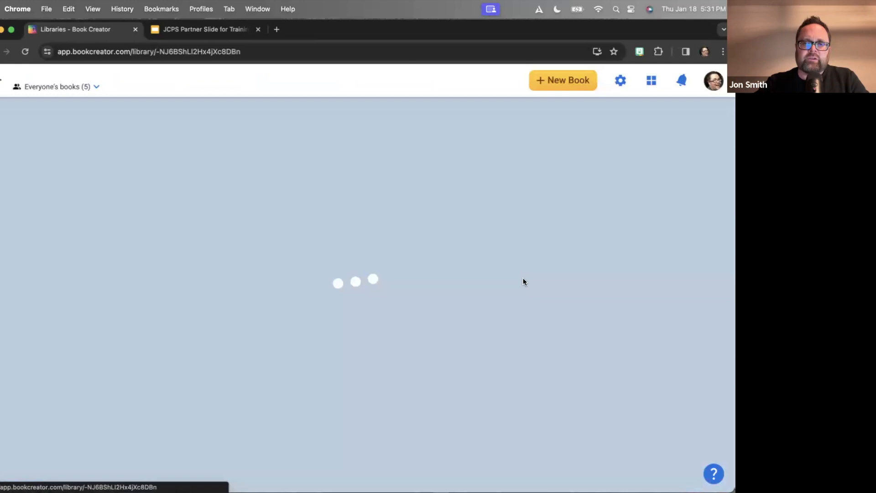
{"action": "left_click", "coordinate": [502, 424]}
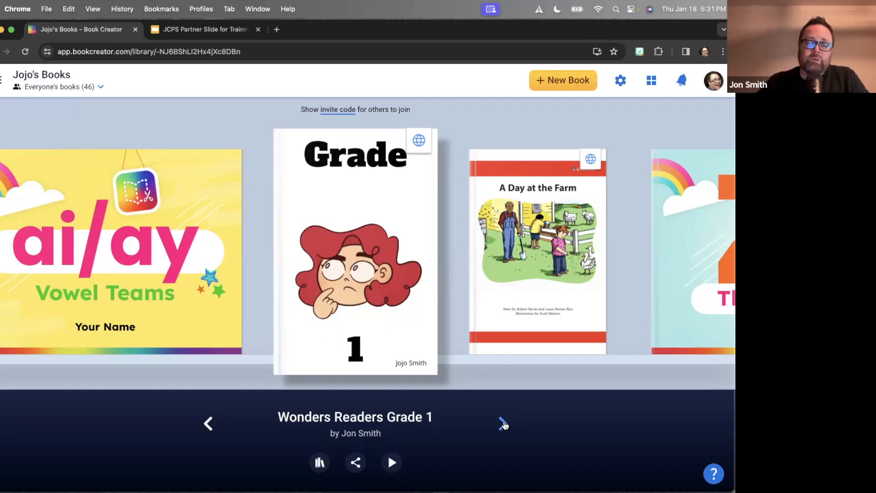
{"action": "left_click", "coordinate": [355, 251]}
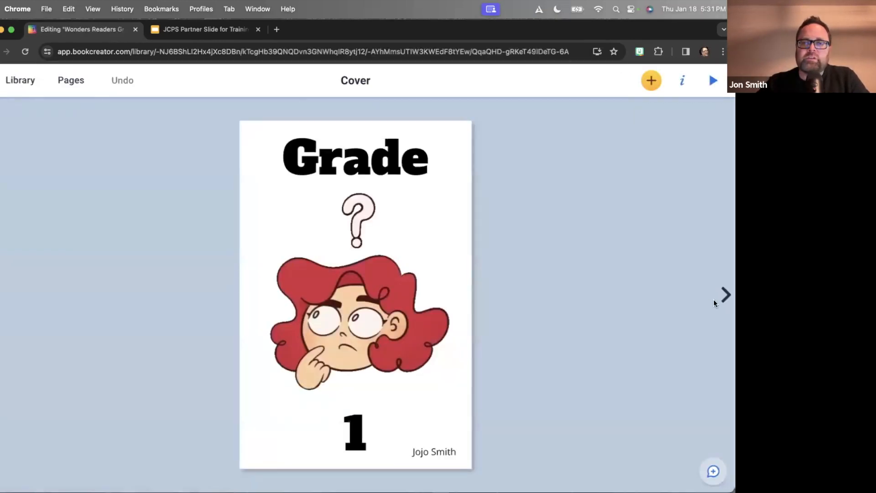
Step: Go to pages 4 and 5 and play the audio recording beside the Jack the Cat title
{"action": "left_click", "coordinate": [725, 294]}
{"action": "left_click", "coordinate": [725, 295]}
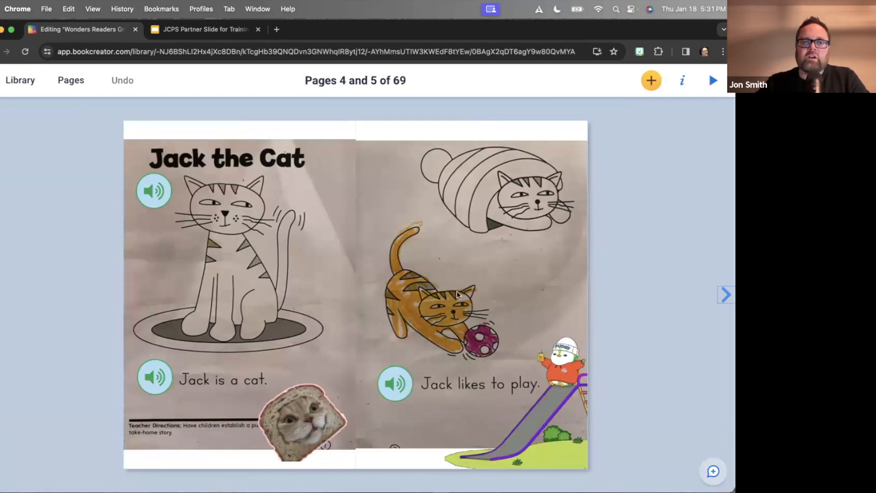
{"action": "left_click", "coordinate": [155, 194]}
{"action": "left_click", "coordinate": [155, 198]}
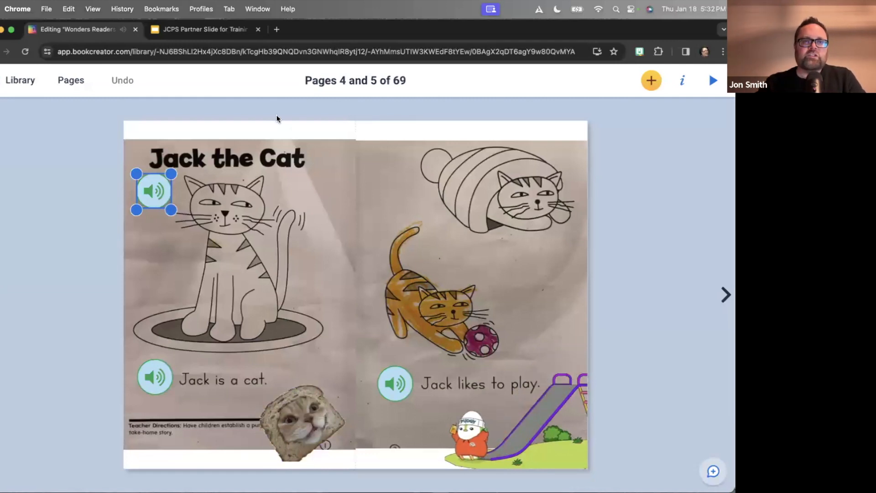
Step: Look through the page thumbnails of Wonders Readers Grade 1 and return to pages 4 and 5
{"action": "left_click", "coordinate": [81, 78]}
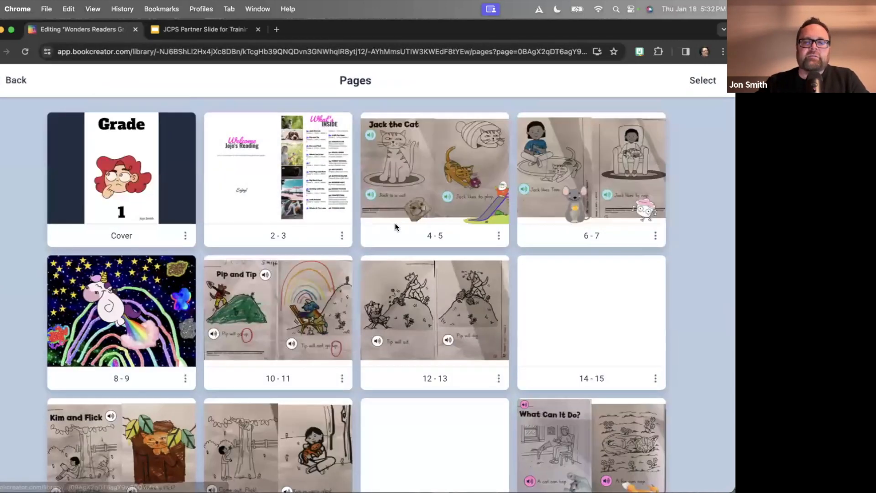
{"action": "scroll", "coordinate": [395, 222], "scroll_direction": "down", "scroll_amount": 4}
{"action": "scroll", "coordinate": [415, 228], "scroll_direction": "down", "scroll_amount": 6}
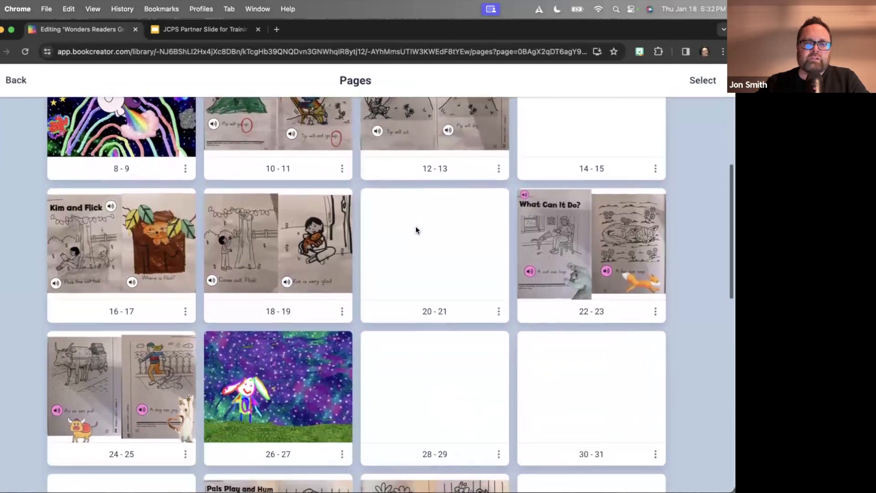
{"action": "scroll", "coordinate": [416, 228], "scroll_direction": "down", "scroll_amount": 5}
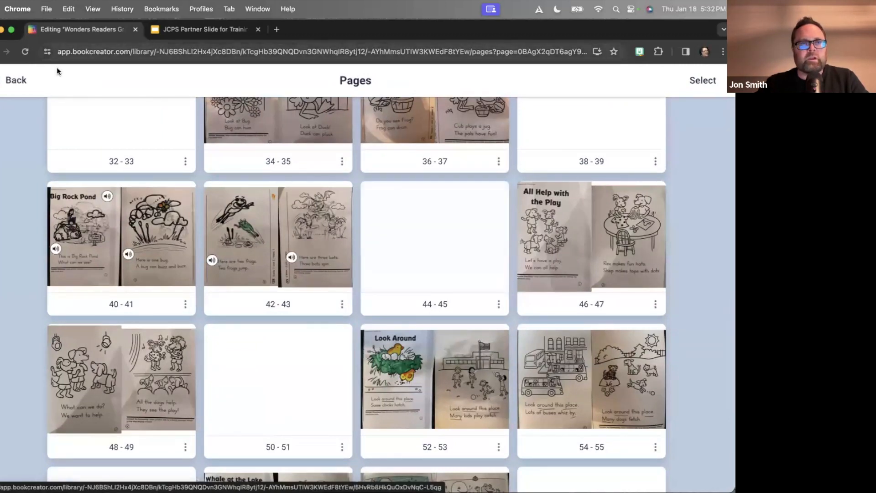
{"action": "left_click", "coordinate": [18, 80]}
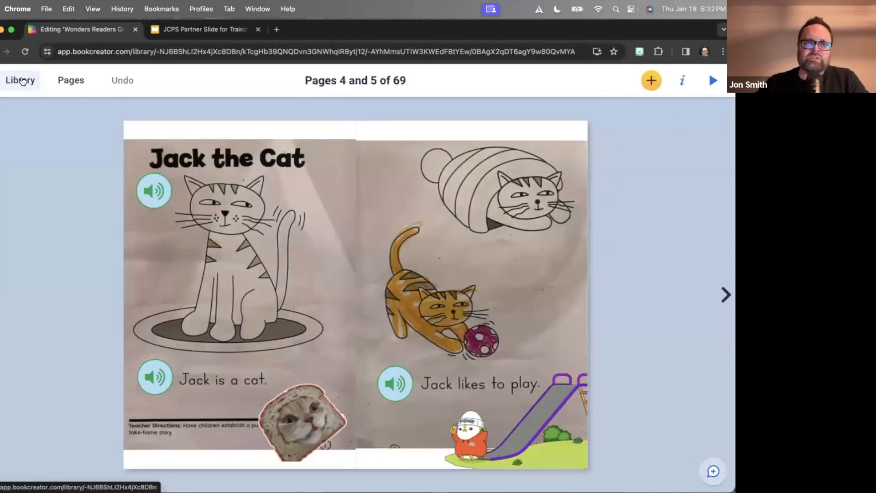
Step: Leave the book and open the "Jefferson - Getting Started: Tips and Tricks for Success" library
{"action": "left_click", "coordinate": [21, 81]}
{"action": "left_click", "coordinate": [1, 78]}
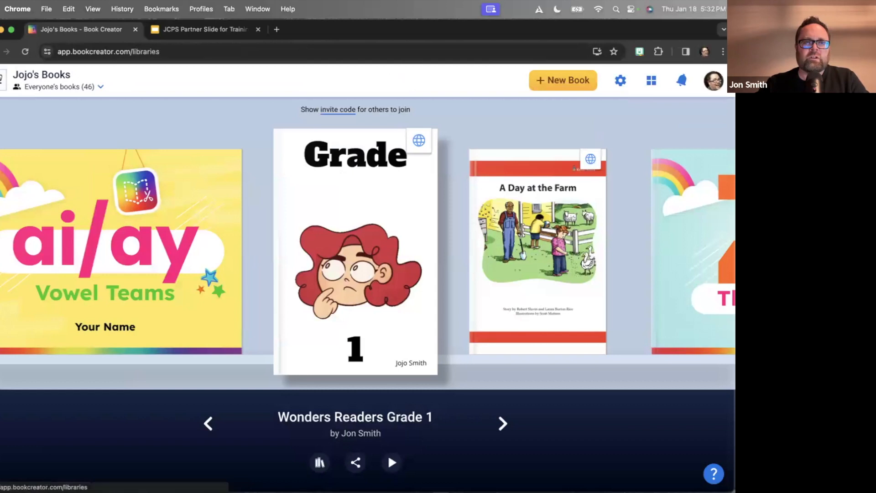
{"action": "scroll", "coordinate": [327, 215], "scroll_direction": "down", "scroll_amount": 10}
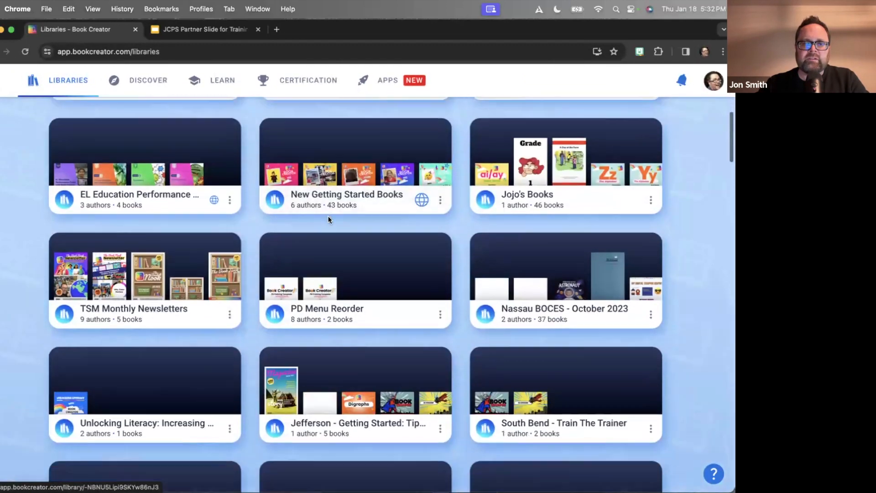
{"action": "scroll", "coordinate": [352, 333], "scroll_direction": "down", "scroll_amount": 3}
{"action": "left_click", "coordinate": [356, 337]}
Step: Find the Playground book on the library shelf and open it for editing
{"action": "left_click", "coordinate": [502, 424]}
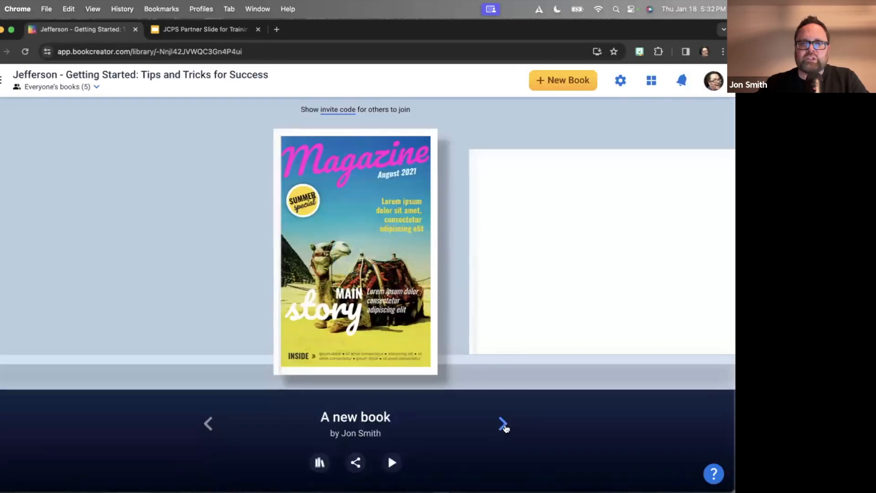
{"action": "left_click", "coordinate": [503, 423]}
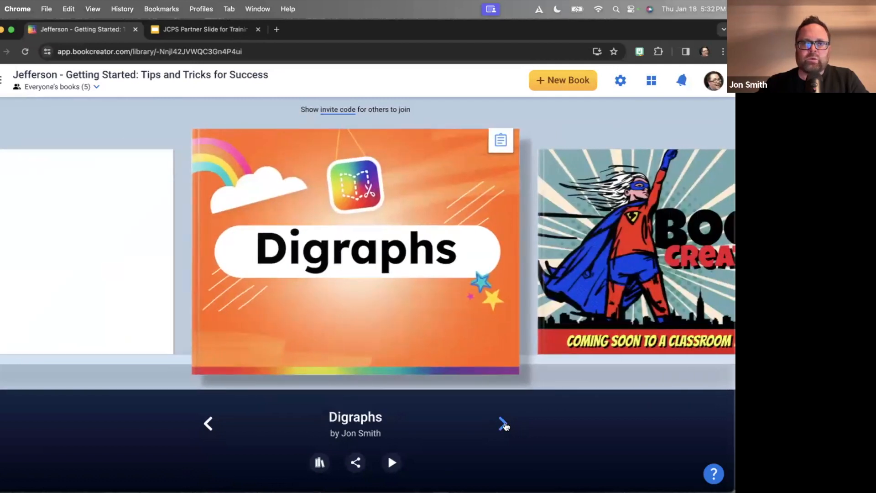
{"action": "left_click", "coordinate": [503, 423]}
{"action": "left_click", "coordinate": [503, 423]}
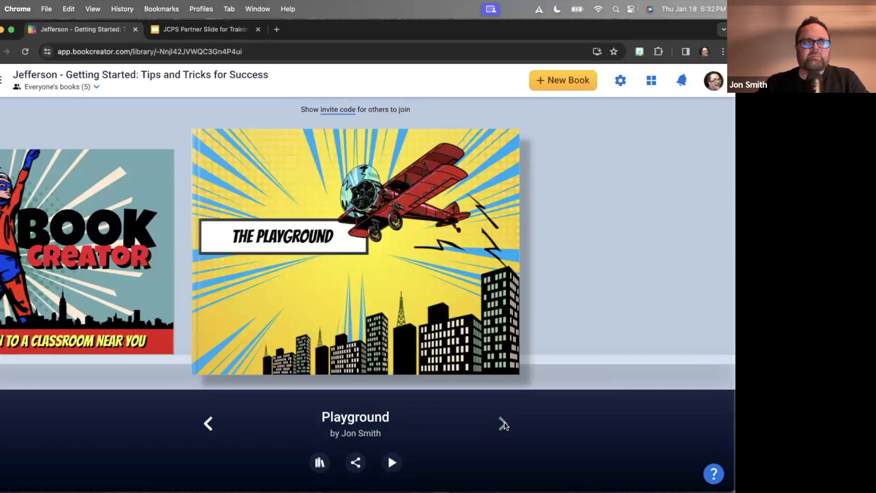
{"action": "left_click", "coordinate": [436, 349]}
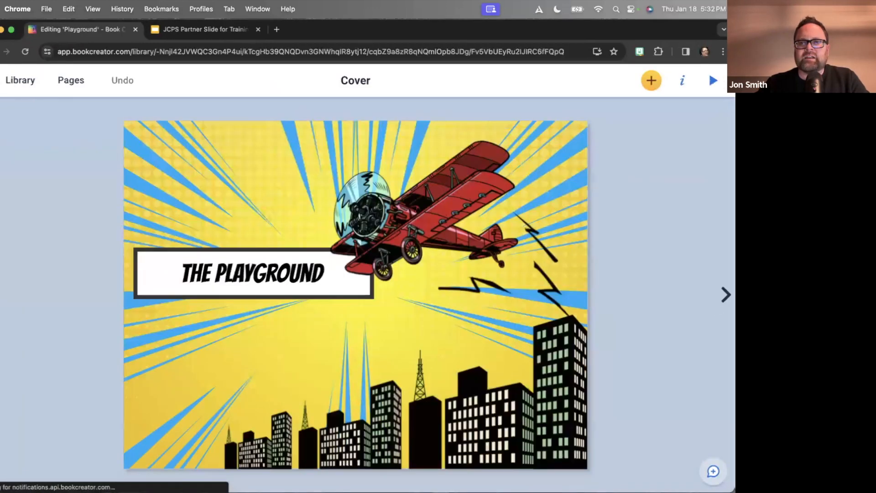
Step: Add a comic panel layout with two tall side-by-side panels to page 2 of the Playground book
{"action": "left_click", "coordinate": [725, 294]}
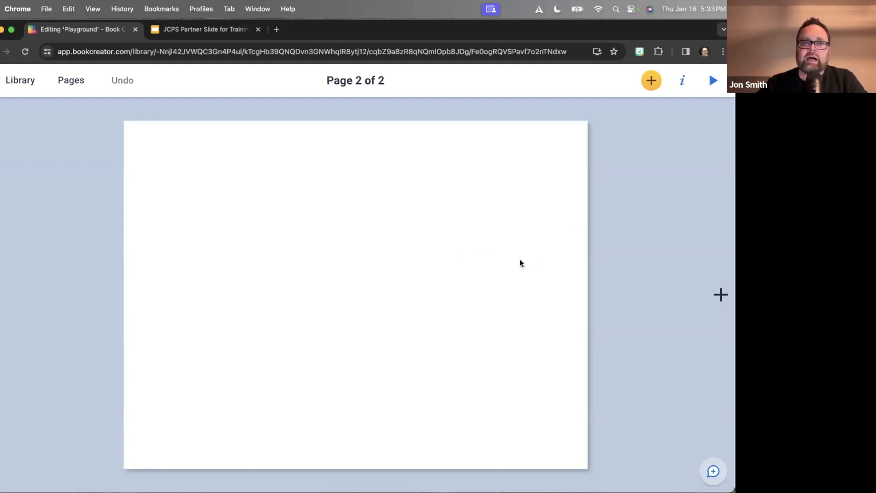
{"action": "left_click", "coordinate": [650, 83]}
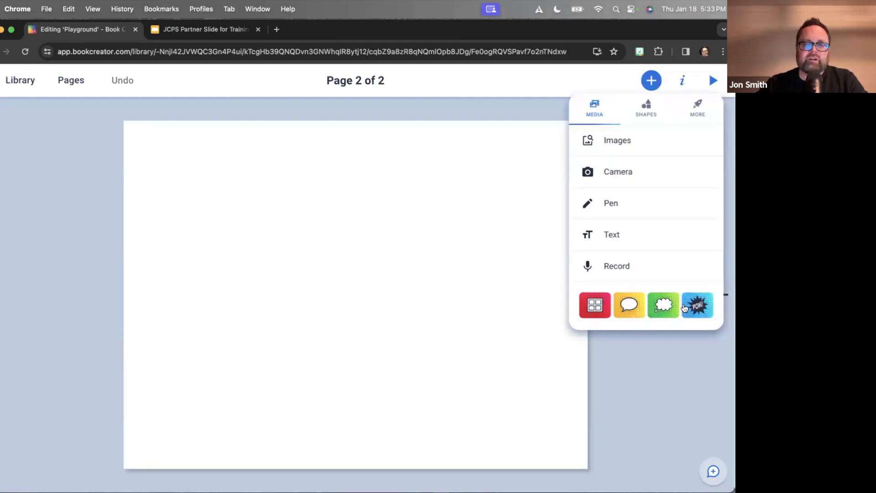
{"action": "left_click", "coordinate": [598, 309]}
{"action": "left_click", "coordinate": [659, 144]}
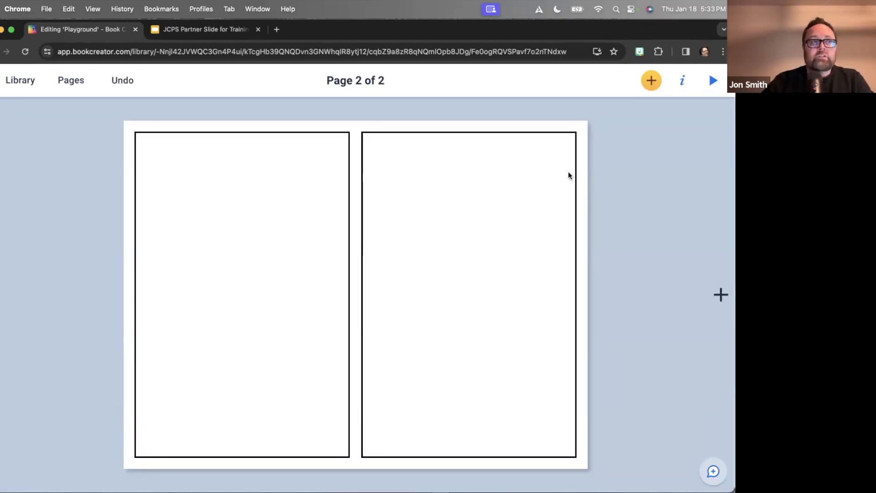
Step: Fill the first comic panel with a new camera photo and shift it within the frame to show the raised hand
{"action": "left_click", "coordinate": [223, 253]}
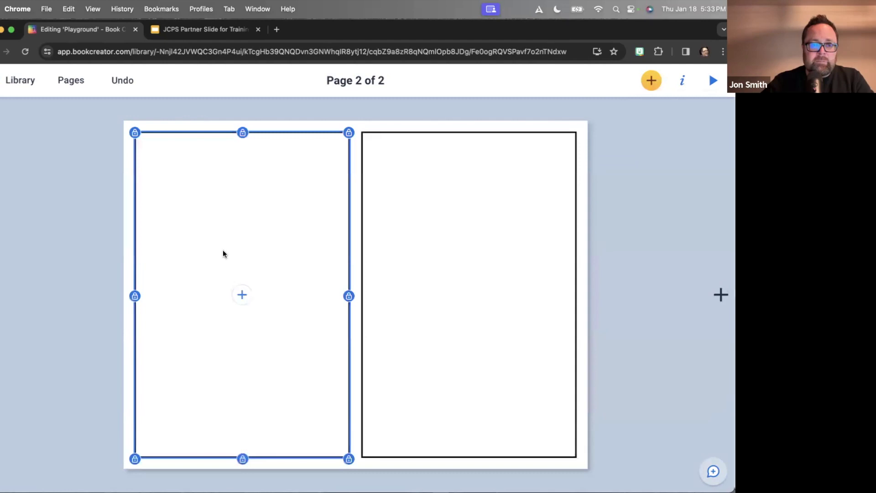
{"action": "left_click", "coordinate": [242, 297]}
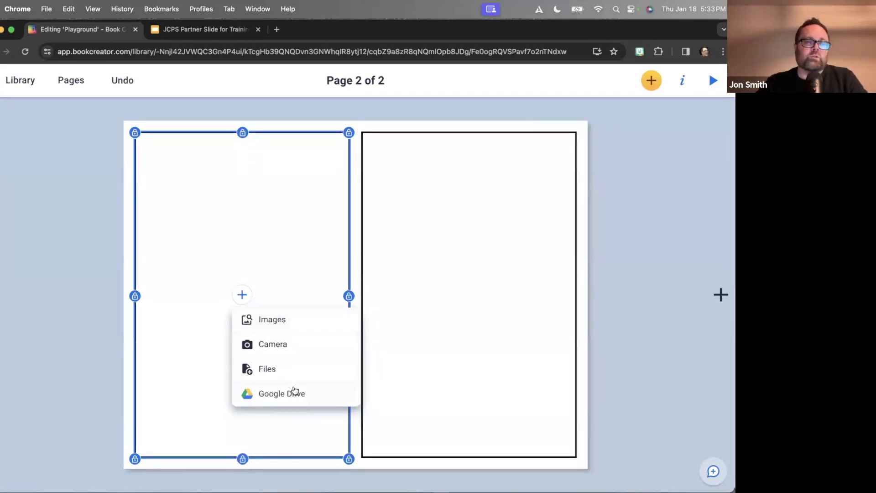
{"action": "left_click", "coordinate": [286, 346]}
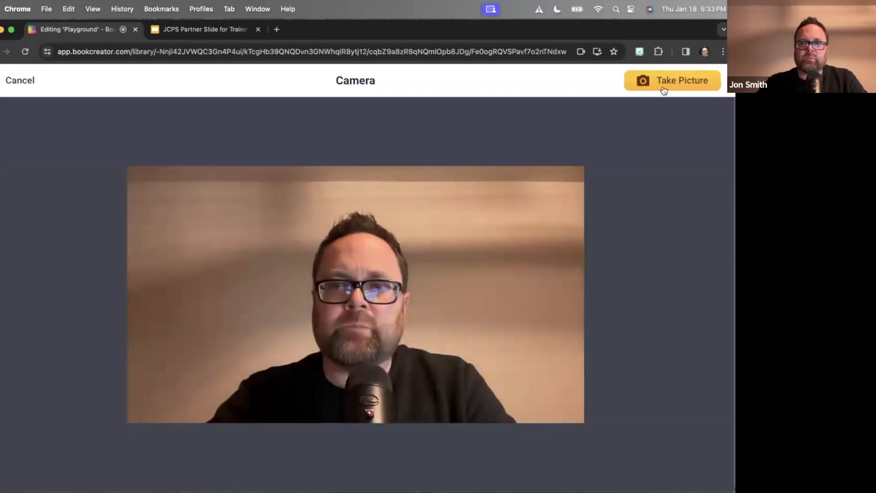
{"action": "left_click", "coordinate": [668, 83]}
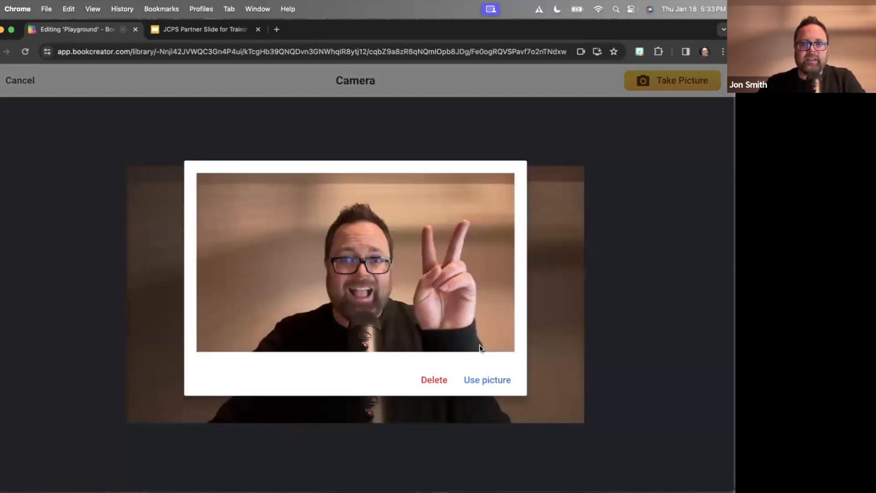
{"action": "left_click", "coordinate": [489, 375]}
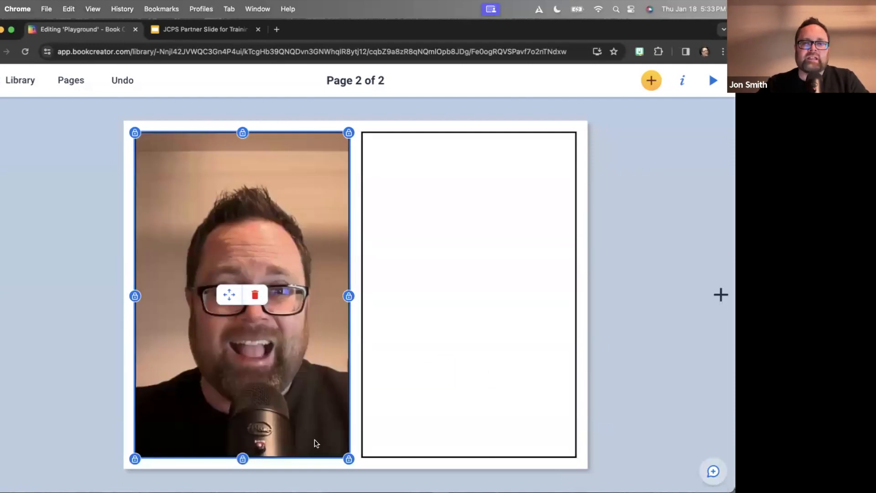
{"action": "left_click_drag", "start_coordinate": [217, 308], "coordinate": [147, 292]}
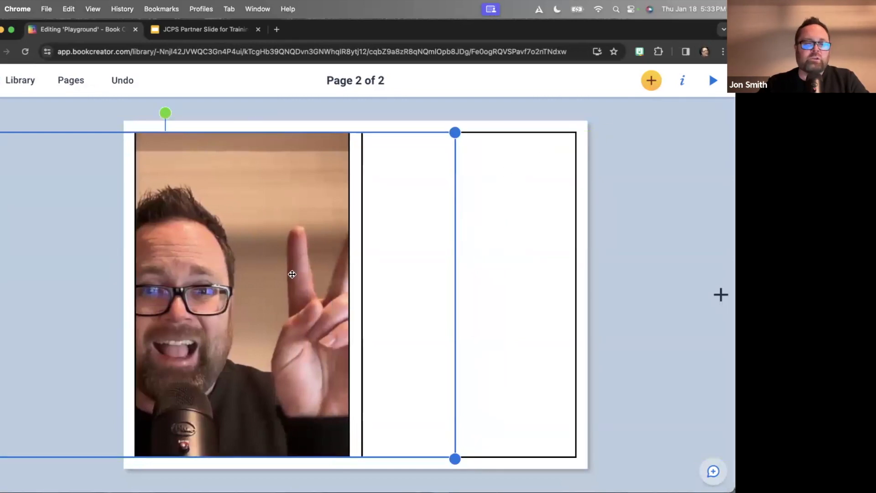
Step: Add a speech bubble overlapping both comic panels and point its tail toward the mouth in the photo
{"action": "left_click", "coordinate": [651, 80]}
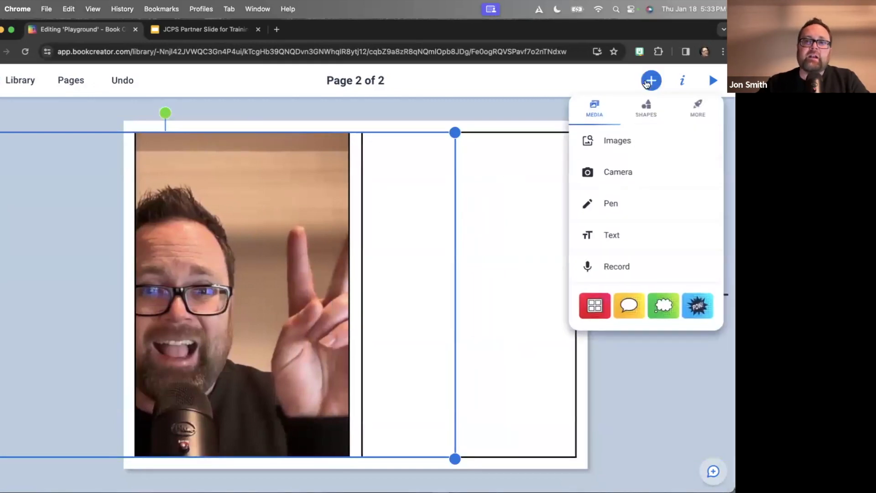
{"action": "left_click", "coordinate": [636, 304]}
{"action": "left_click_drag", "start_coordinate": [386, 306], "coordinate": [433, 293]}
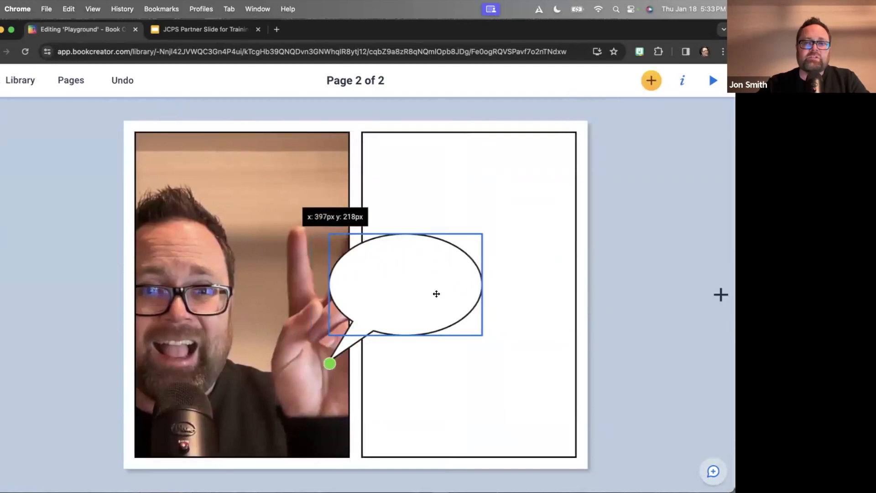
{"action": "left_click_drag", "start_coordinate": [327, 363], "coordinate": [248, 319]}
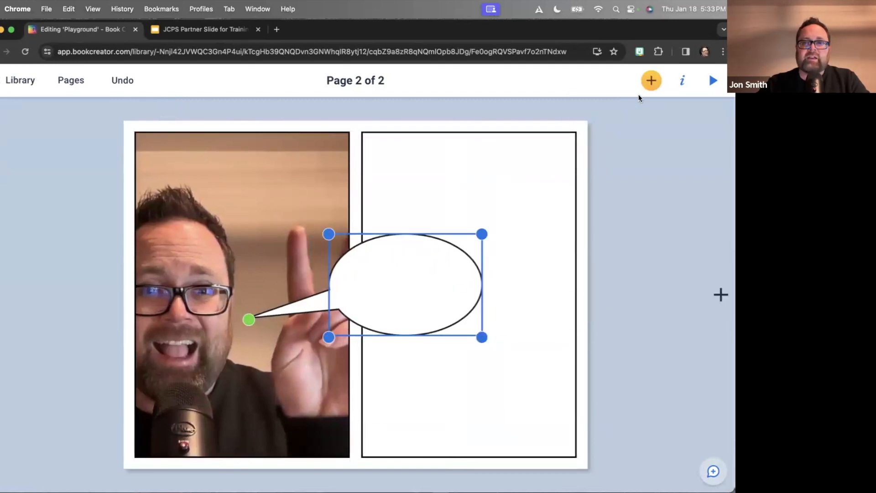
Step: Add a thought bubble above the speech bubble and point its trail toward the head in the photo
{"action": "left_click", "coordinate": [651, 80]}
{"action": "left_click", "coordinate": [618, 304]}
{"action": "left_click_drag", "start_coordinate": [374, 309], "coordinate": [339, 207]}
{"action": "left_click_drag", "start_coordinate": [268, 297], "coordinate": [230, 245]}
Step: Add the "WOW!" sticker, tilt it counterclockwise and place it over the upper-left corner of the photo panel
{"action": "left_click", "coordinate": [650, 81]}
{"action": "left_click", "coordinate": [698, 305]}
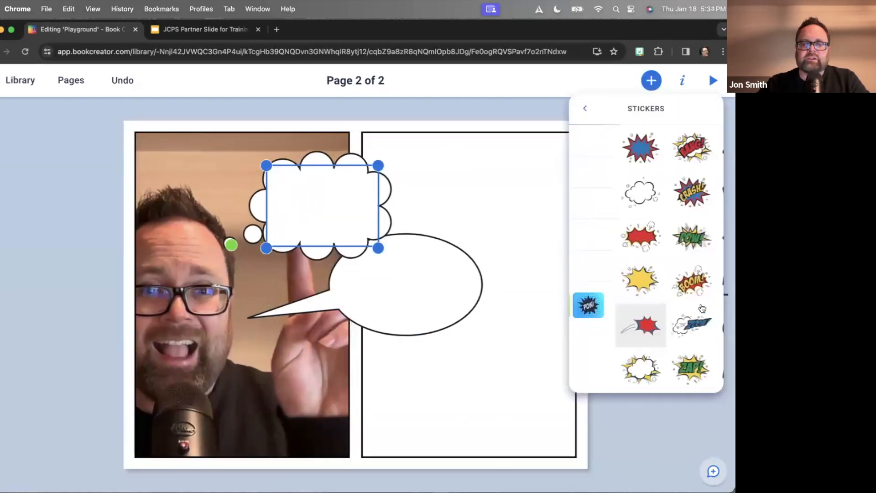
{"action": "left_click", "coordinate": [696, 186]}
{"action": "left_click_drag", "start_coordinate": [393, 294], "coordinate": [226, 159]}
{"action": "left_click_drag", "start_coordinate": [192, 102], "coordinate": [154, 97]}
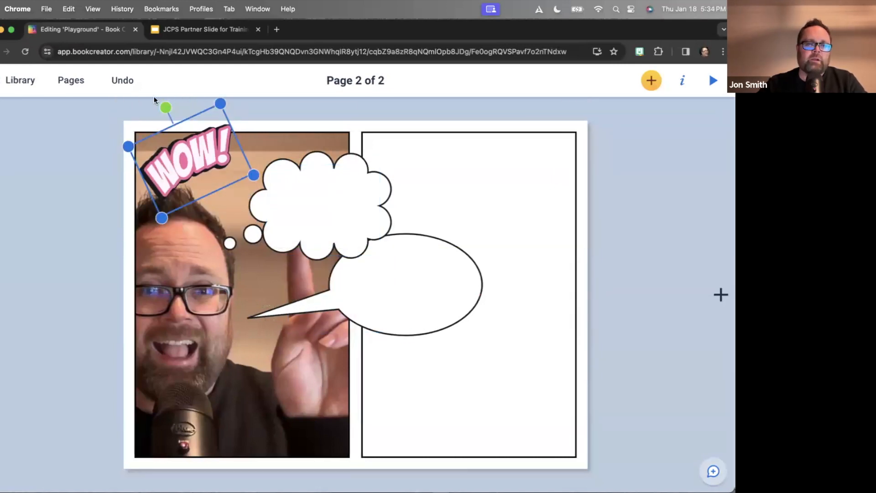
{"action": "left_click_drag", "start_coordinate": [168, 156], "coordinate": [151, 146]}
{"action": "left_click", "coordinate": [643, 208]}
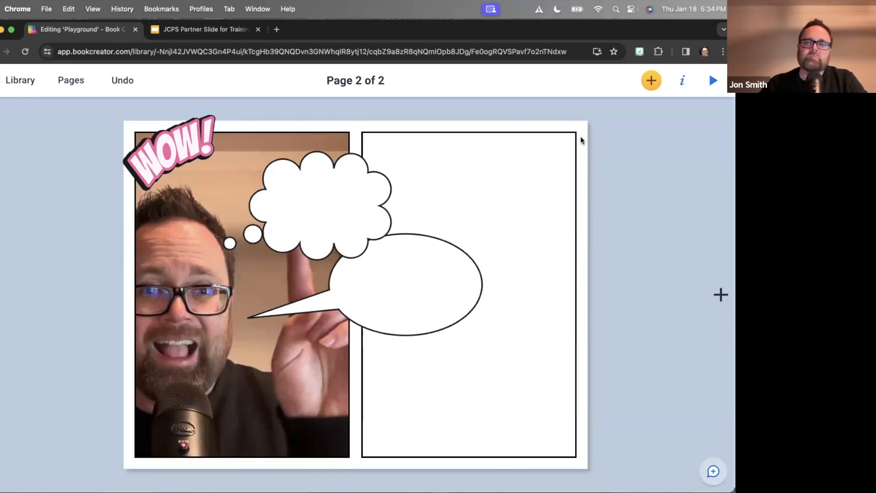
Step: Try the comic backgrounds on page 2 and apply the purple dotted burst
{"action": "left_click", "coordinate": [682, 81]}
{"action": "left_click", "coordinate": [599, 183]}
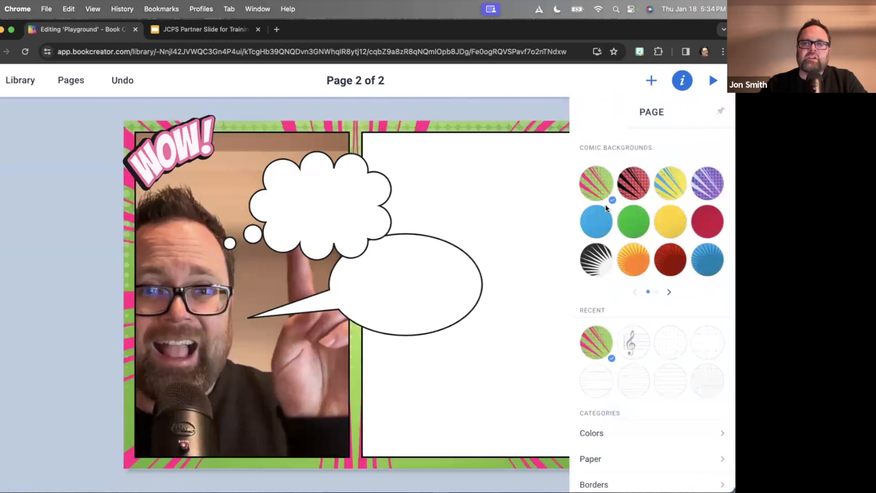
{"action": "left_click", "coordinate": [633, 184]}
{"action": "left_click", "coordinate": [713, 185]}
{"action": "left_click", "coordinate": [554, 114]}
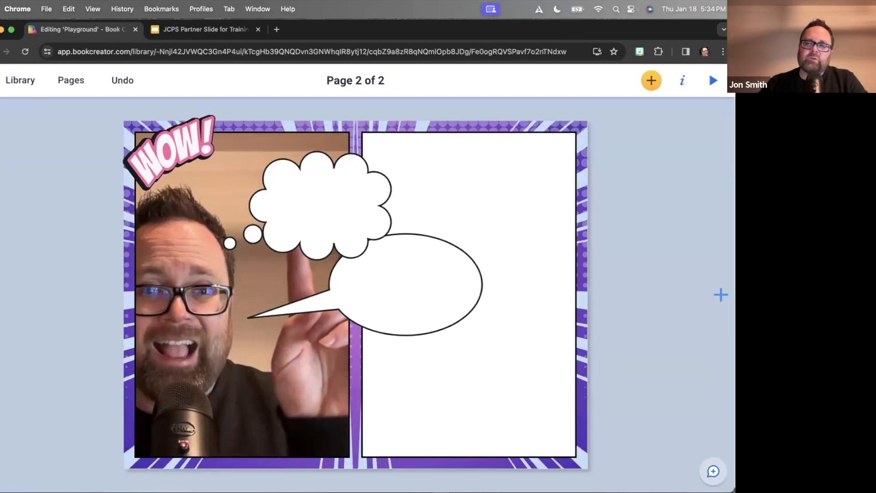
Step: Add page 3 and try several comic backgrounds on it, finishing with the dark red sunburst
{"action": "left_click", "coordinate": [721, 294]}
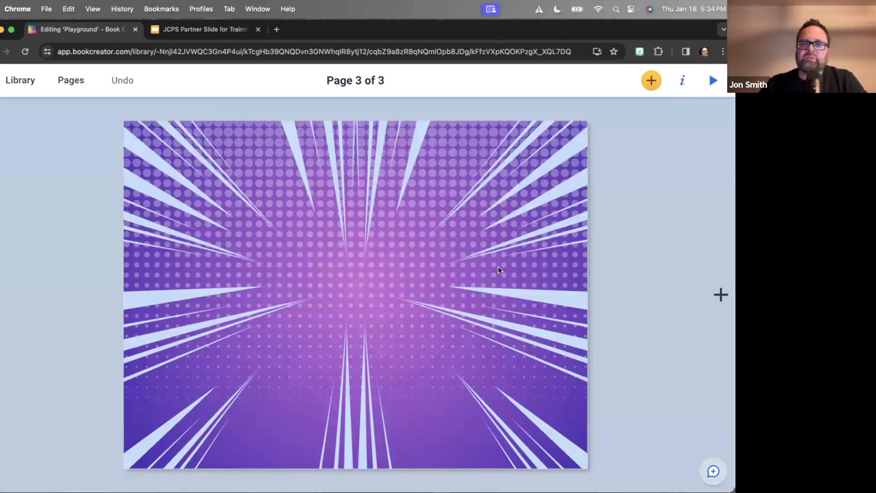
{"action": "left_click", "coordinate": [682, 80]}
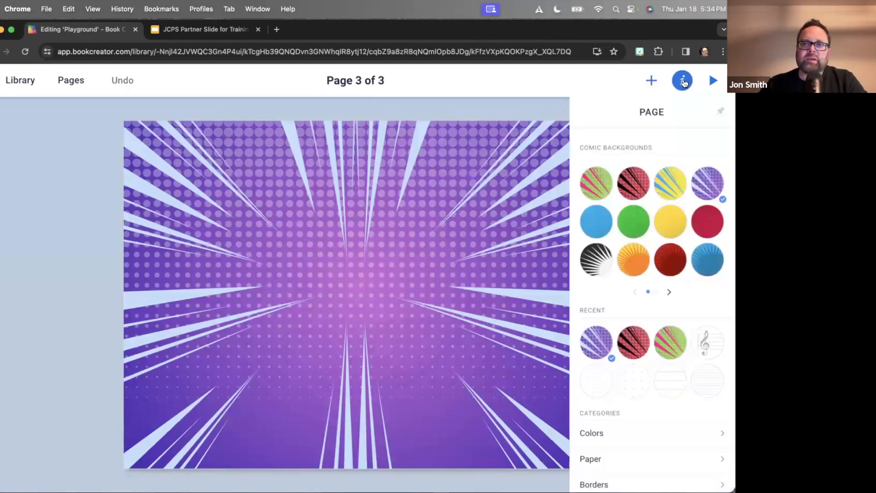
{"action": "left_click", "coordinate": [596, 183]}
{"action": "left_click", "coordinate": [633, 182]}
{"action": "left_click", "coordinate": [678, 233]}
{"action": "left_click", "coordinate": [670, 271]}
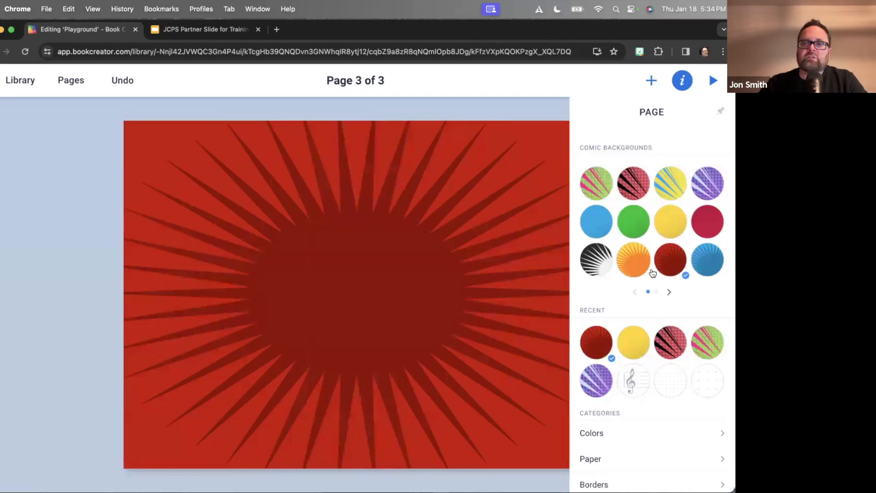
Step: Try the grid, lined and dotted paper backgrounds on page 3 and apply the music staff paper
{"action": "scroll", "coordinate": [639, 255], "scroll_direction": "down", "scroll_amount": 3}
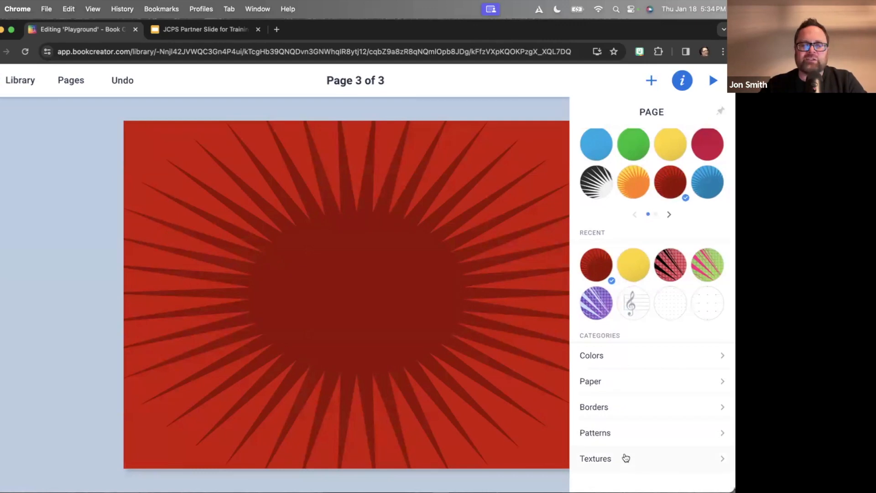
{"action": "left_click", "coordinate": [614, 387]}
{"action": "left_click", "coordinate": [606, 173]}
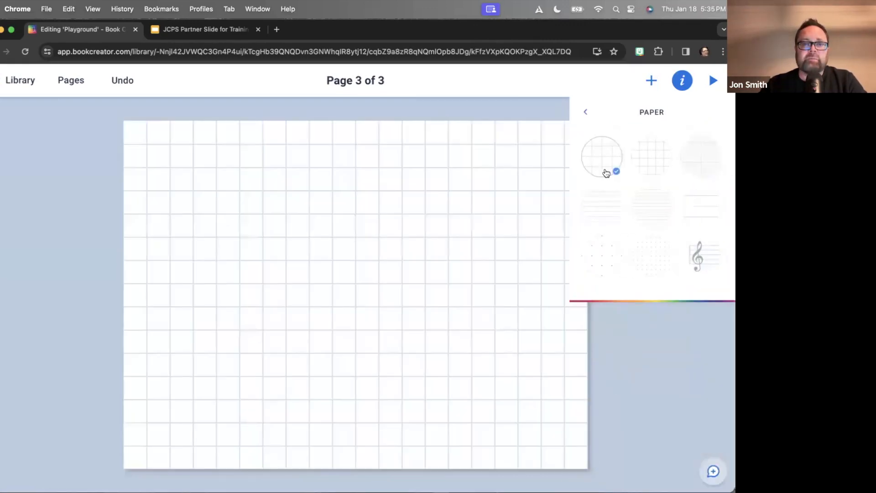
{"action": "left_click", "coordinate": [661, 162]}
{"action": "left_click", "coordinate": [708, 162]}
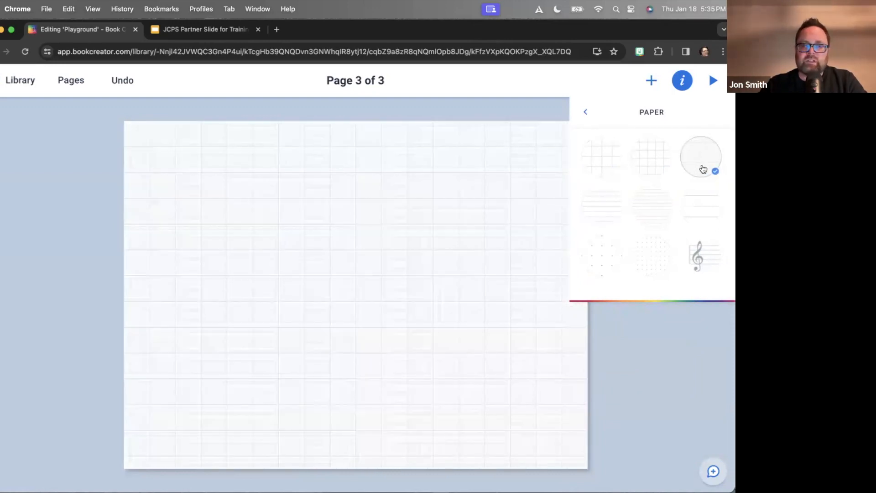
{"action": "left_click", "coordinate": [605, 209]}
{"action": "left_click", "coordinate": [655, 206]}
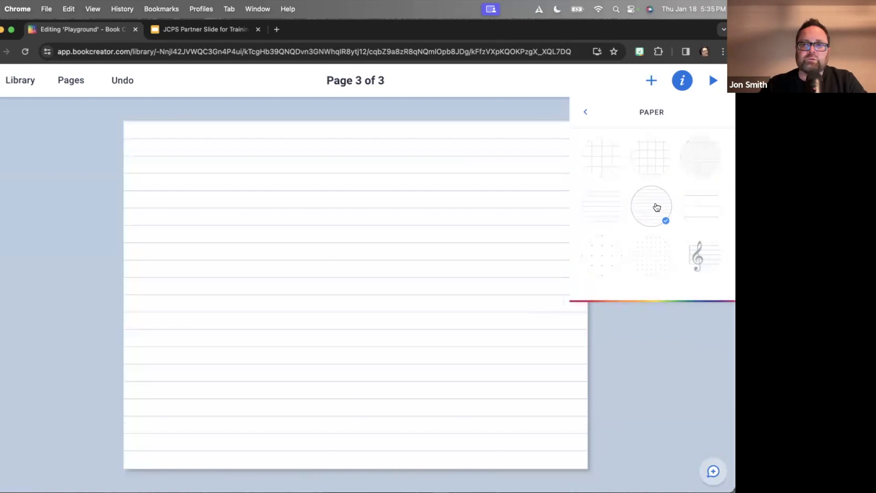
{"action": "left_click", "coordinate": [704, 205]}
{"action": "left_click", "coordinate": [604, 266]}
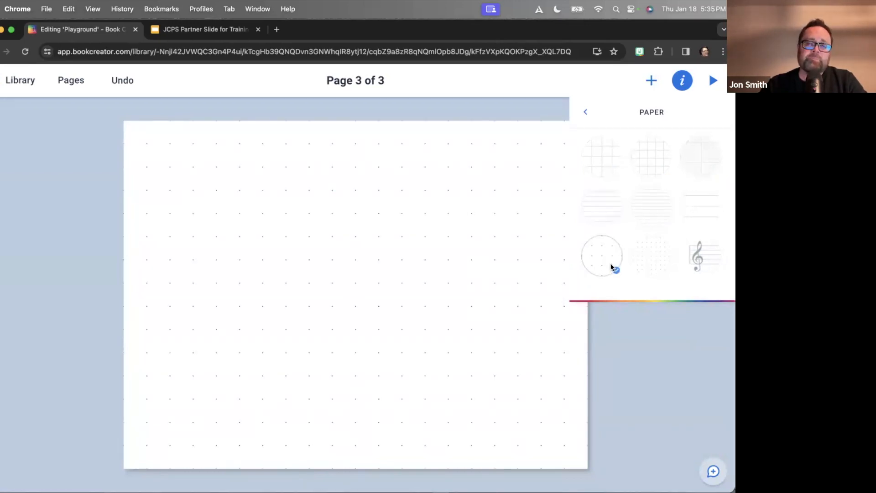
{"action": "left_click", "coordinate": [654, 268]}
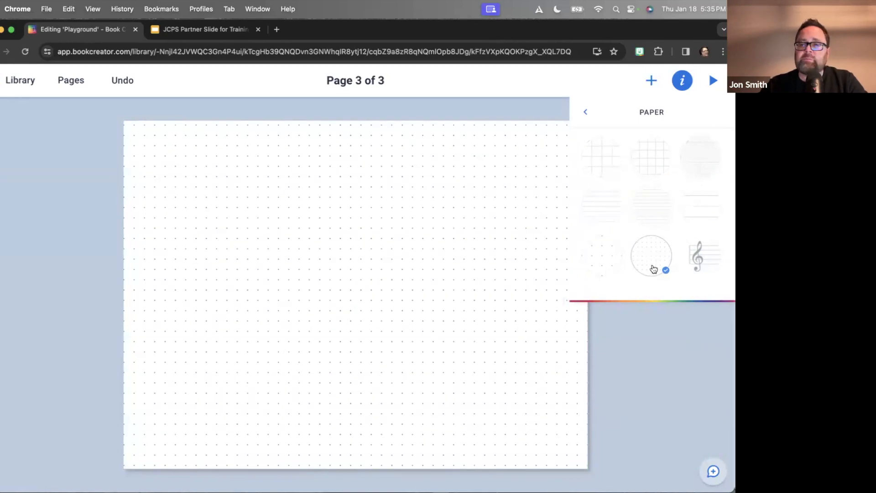
{"action": "left_click", "coordinate": [702, 256]}
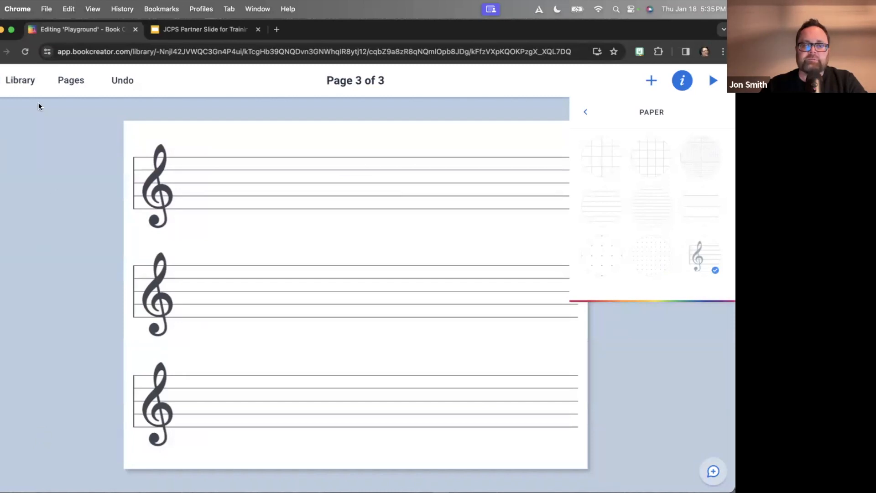
{"action": "left_click", "coordinate": [354, 104]}
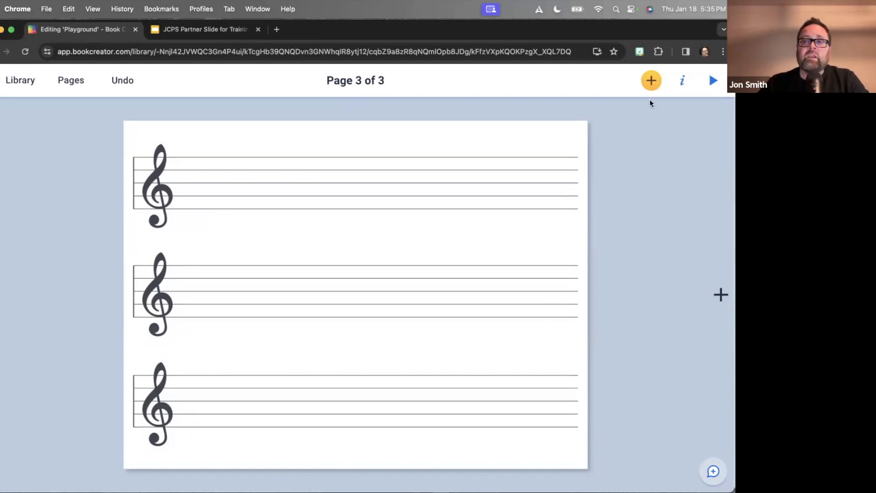
Step: Examine the options for embedding content in the book, then close them without adding anything
{"action": "left_click", "coordinate": [651, 82]}
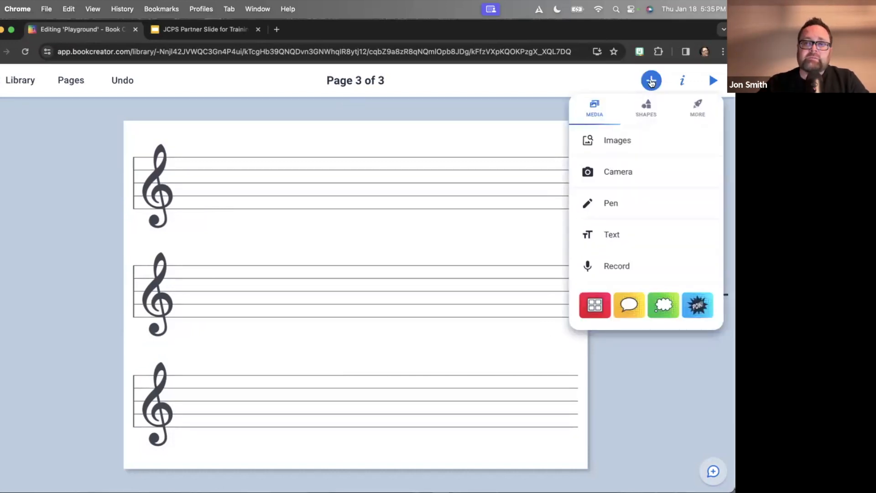
{"action": "left_click", "coordinate": [698, 107]}
{"action": "scroll", "coordinate": [638, 246], "scroll_direction": "down", "scroll_amount": 3}
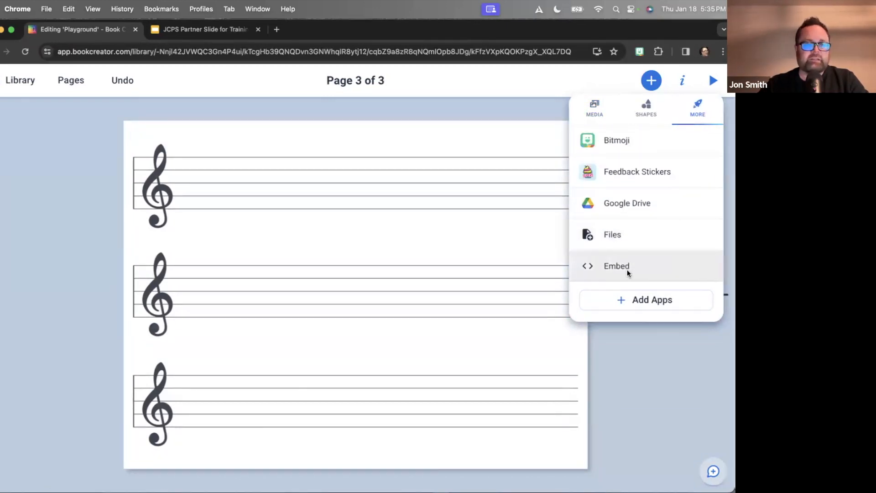
{"action": "left_click", "coordinate": [622, 267]}
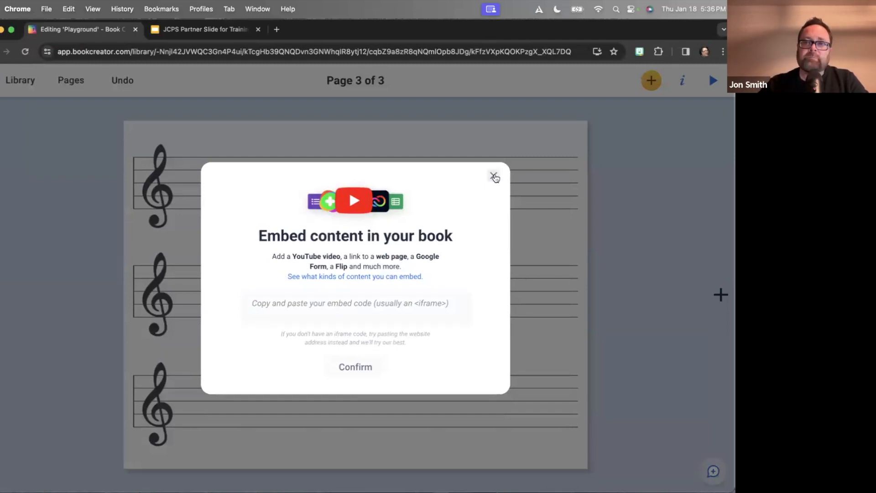
{"action": "left_click", "coordinate": [494, 176]}
Step: Open the Apps for Book Creator page and look through all the available apps
{"action": "left_click", "coordinate": [651, 80]}
{"action": "left_click", "coordinate": [698, 108]}
{"action": "scroll", "coordinate": [651, 230], "scroll_direction": "down", "scroll_amount": 5}
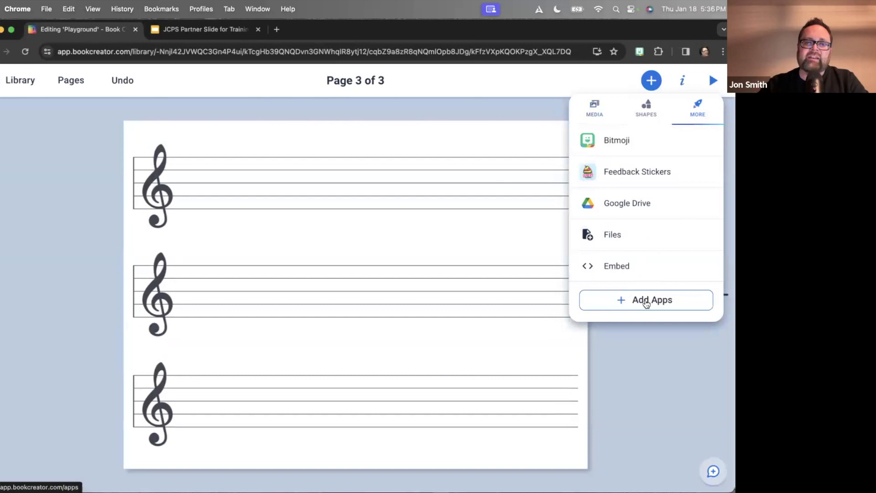
{"action": "left_click", "coordinate": [646, 301]}
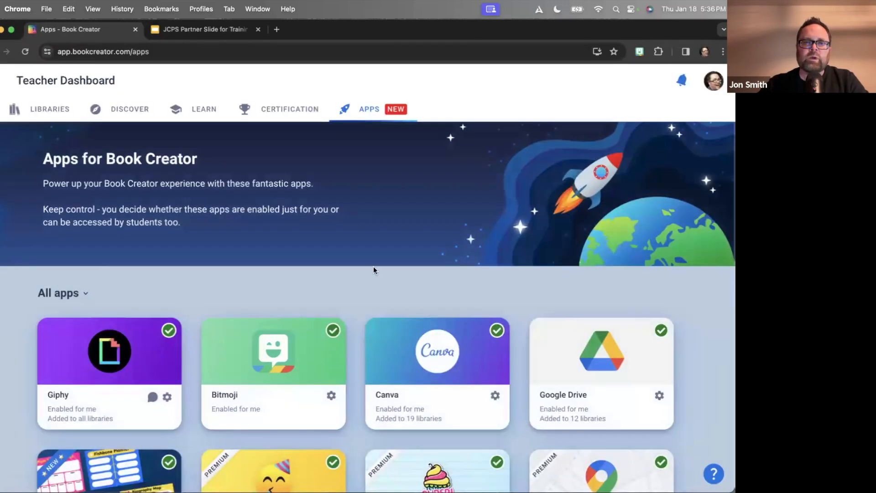
{"action": "scroll", "coordinate": [370, 260], "scroll_direction": "down", "scroll_amount": 3}
{"action": "scroll", "coordinate": [371, 262], "scroll_direction": "down", "scroll_amount": 3}
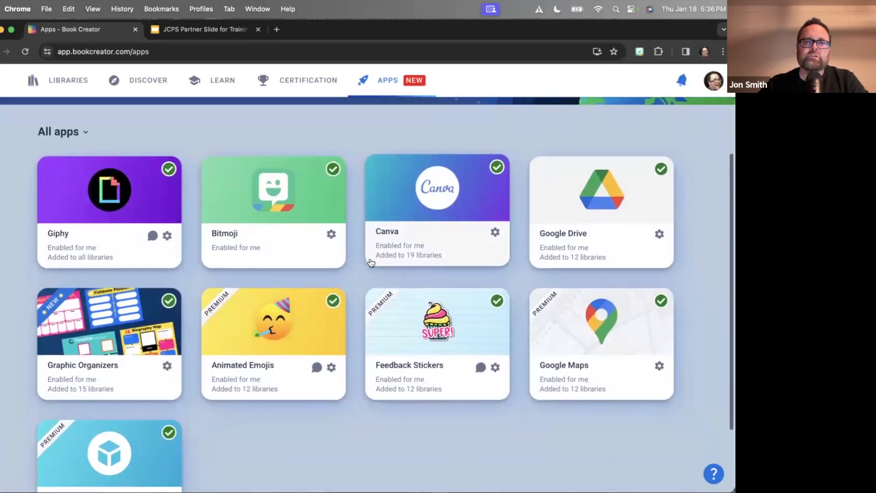
{"action": "scroll", "coordinate": [371, 263], "scroll_direction": "down", "scroll_amount": 1}
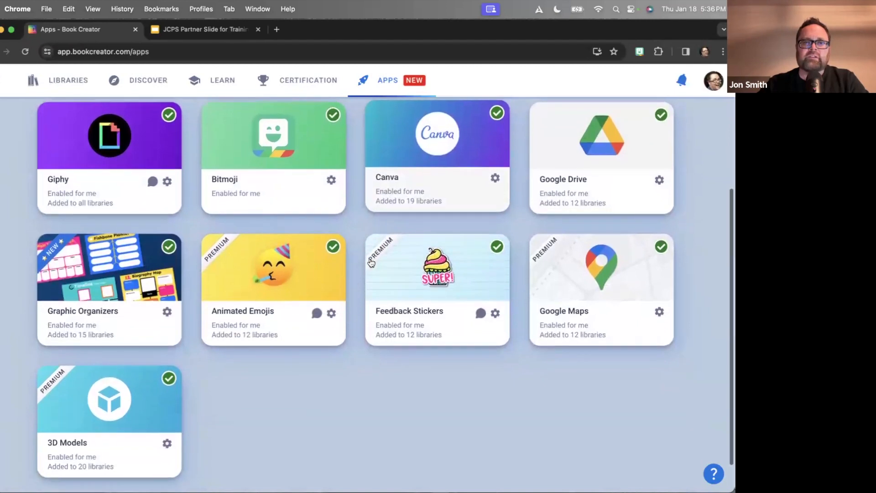
{"action": "scroll", "coordinate": [371, 263], "scroll_direction": "up", "scroll_amount": 1}
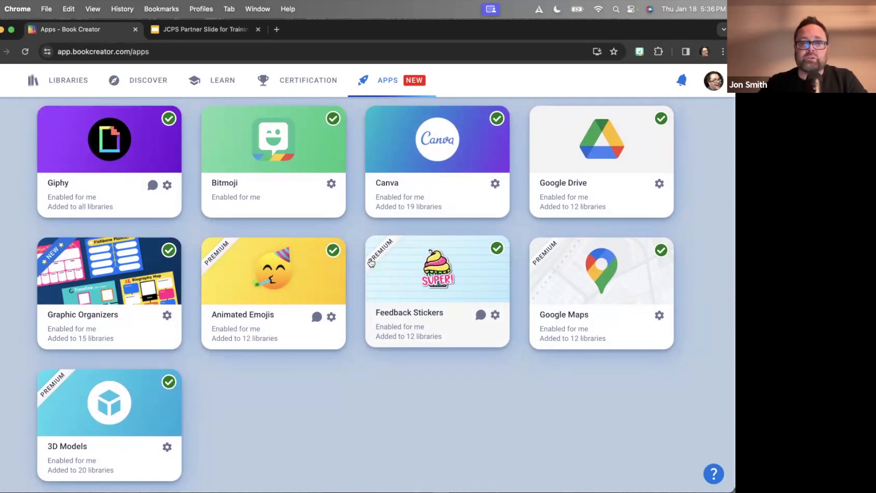
Step: Disable the Giphy app and review its privacy details
{"action": "left_click", "coordinate": [159, 148]}
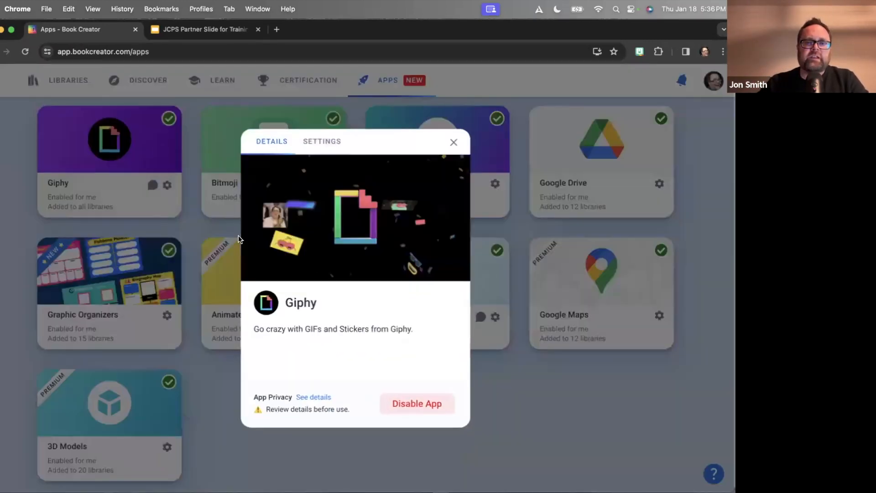
{"action": "left_click", "coordinate": [395, 405]}
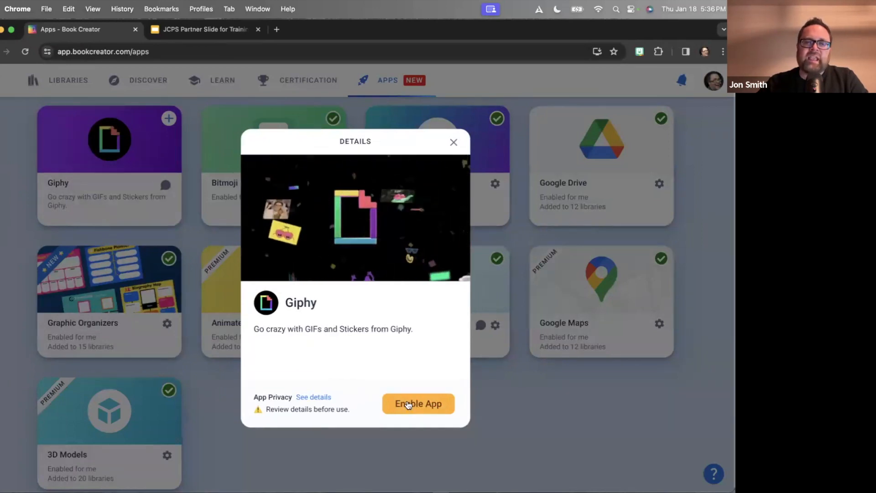
{"action": "left_click", "coordinate": [310, 398]}
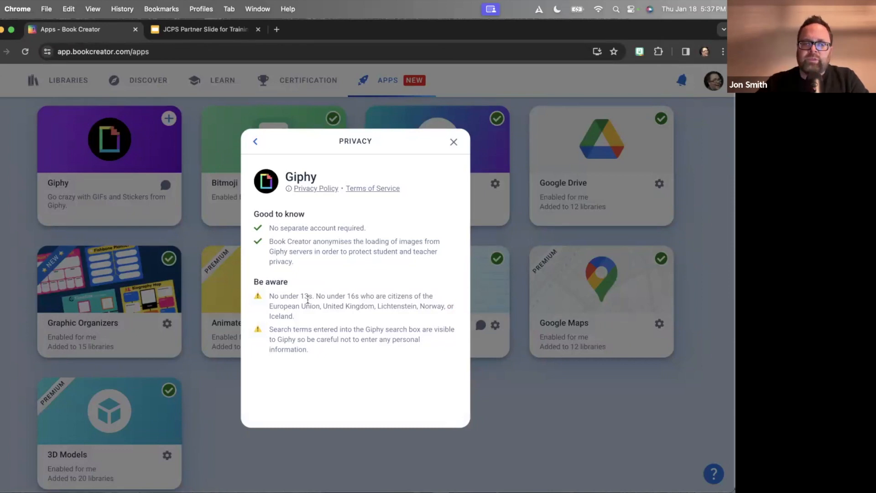
{"action": "left_click", "coordinate": [256, 143]}
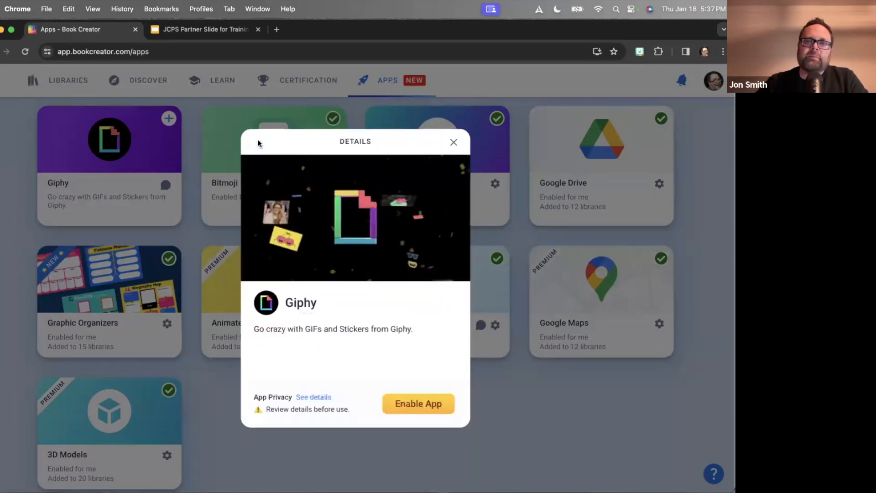
Step: Enable the Giphy app and make it available to students in all libraries
{"action": "left_click", "coordinate": [410, 404]}
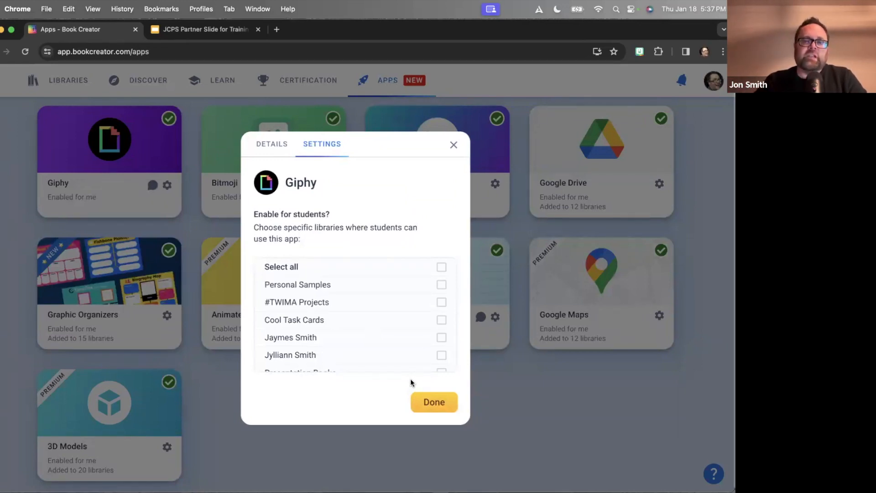
{"action": "left_click", "coordinate": [441, 285]}
{"action": "left_click", "coordinate": [441, 302]}
{"action": "left_click", "coordinate": [441, 269]}
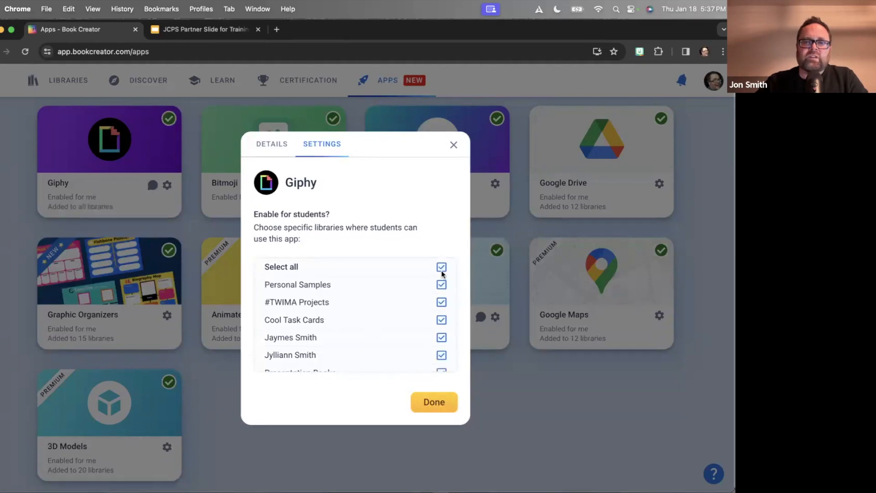
{"action": "left_click", "coordinate": [432, 403]}
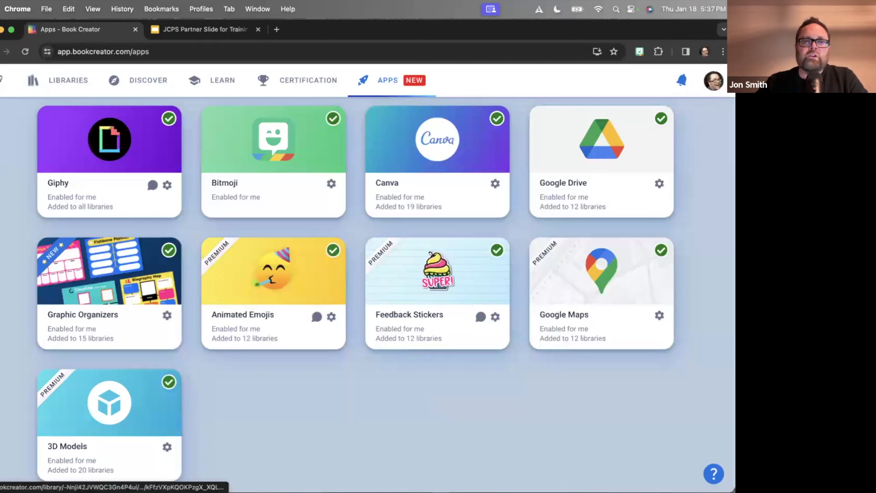
Step: Add the 3D heart model from the Science & Technology category to page 3 of the Playground book, and delete it again
{"action": "left_click", "coordinate": [50, 81]}
{"action": "left_click", "coordinate": [651, 80]}
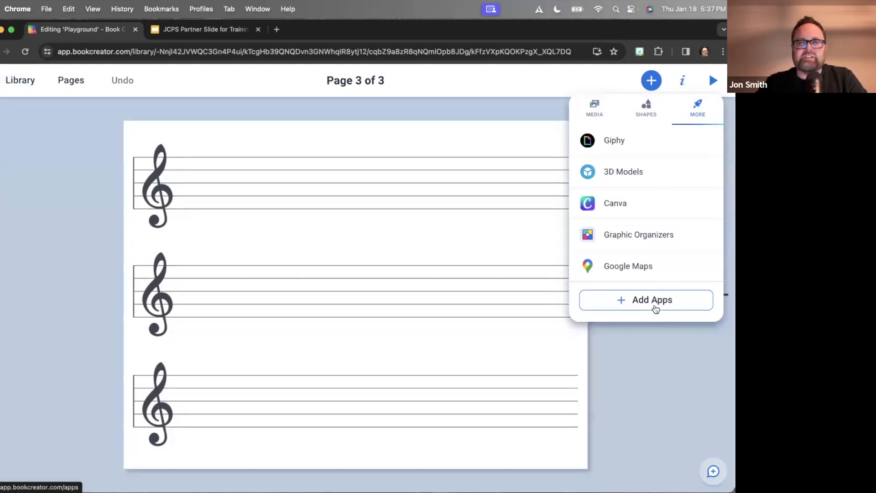
{"action": "left_click", "coordinate": [655, 175]}
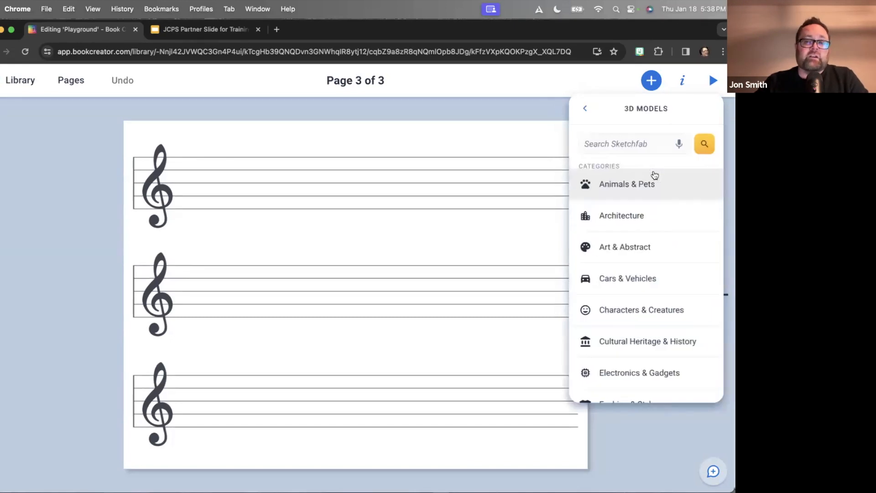
{"action": "scroll", "coordinate": [650, 276], "scroll_direction": "down", "scroll_amount": 5}
{"action": "left_click", "coordinate": [645, 355]}
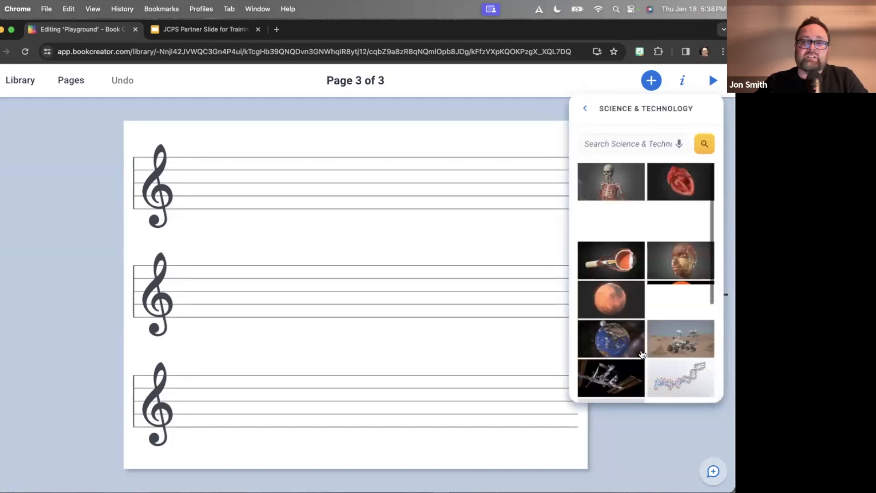
{"action": "left_click", "coordinate": [672, 184]}
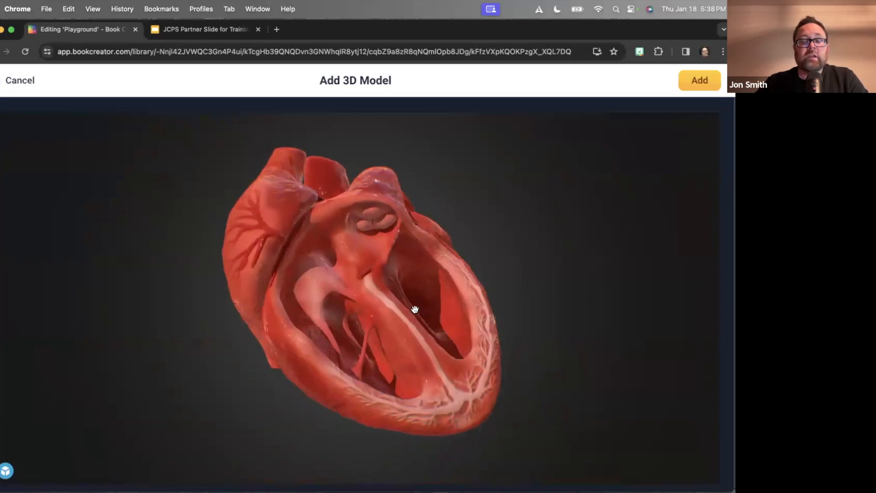
{"action": "left_click", "coordinate": [697, 81]}
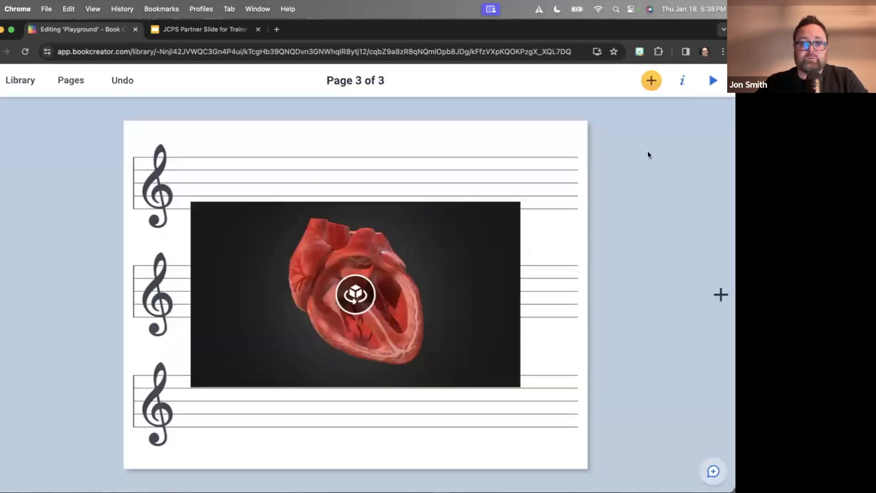
{"action": "left_click", "coordinate": [498, 313]}
{"action": "key", "text": "BackSpace"}
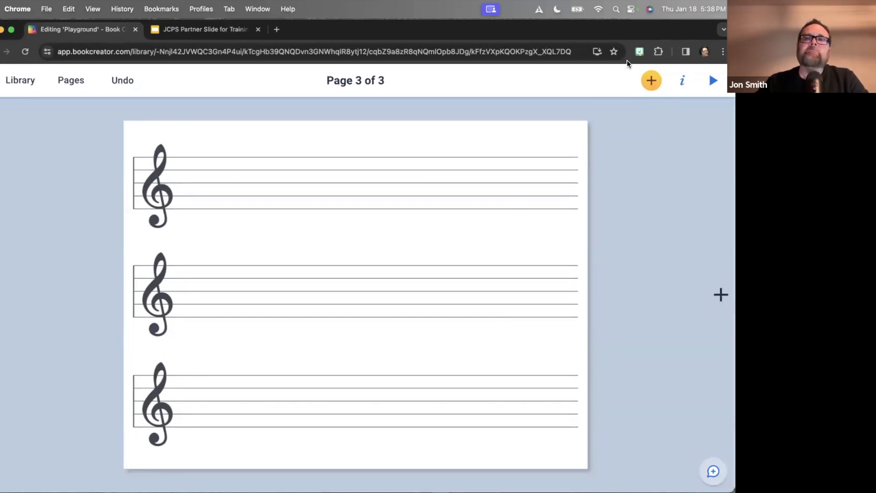
Step: Browse the graphic organizer templates and add the Iceberg Model to the book
{"action": "left_click", "coordinate": [651, 80]}
{"action": "left_click", "coordinate": [697, 107]}
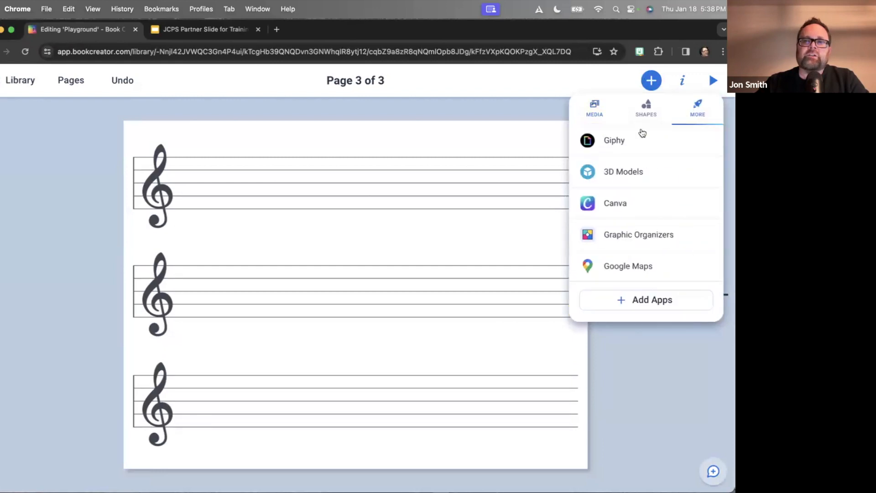
{"action": "scroll", "coordinate": [678, 161], "scroll_direction": "down", "scroll_amount": 3}
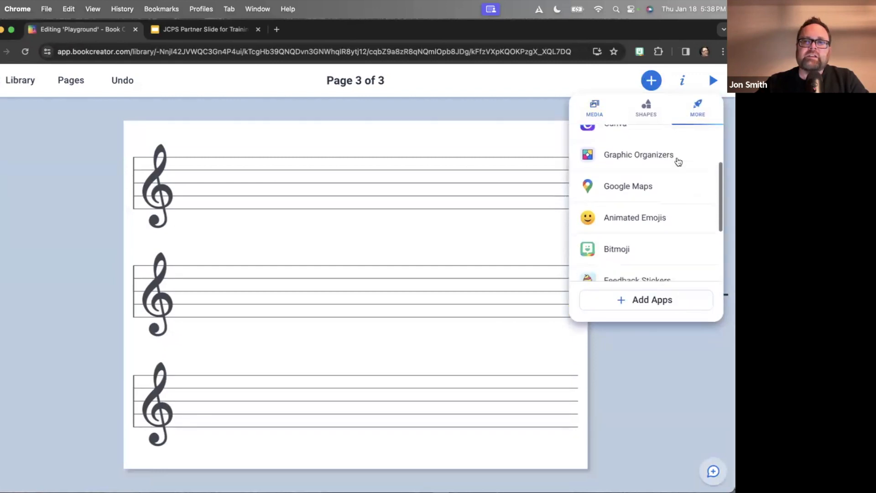
{"action": "left_click", "coordinate": [637, 156]}
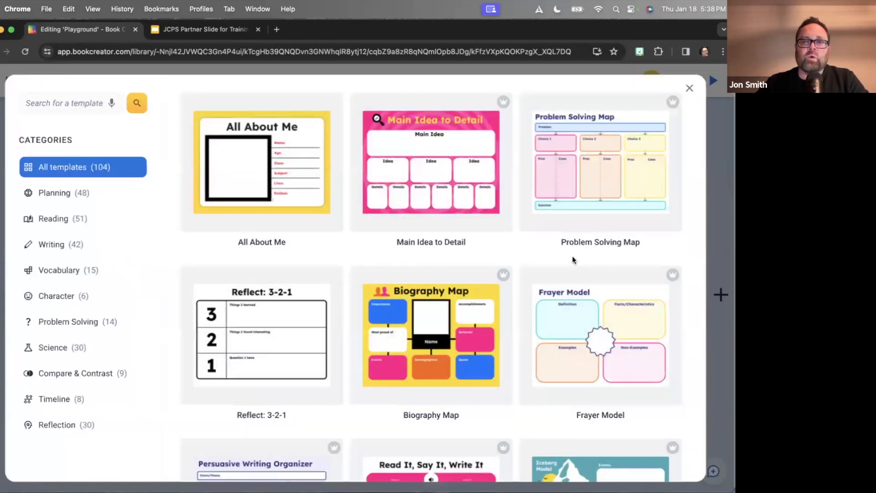
{"action": "scroll", "coordinate": [580, 334], "scroll_direction": "down", "scroll_amount": 4}
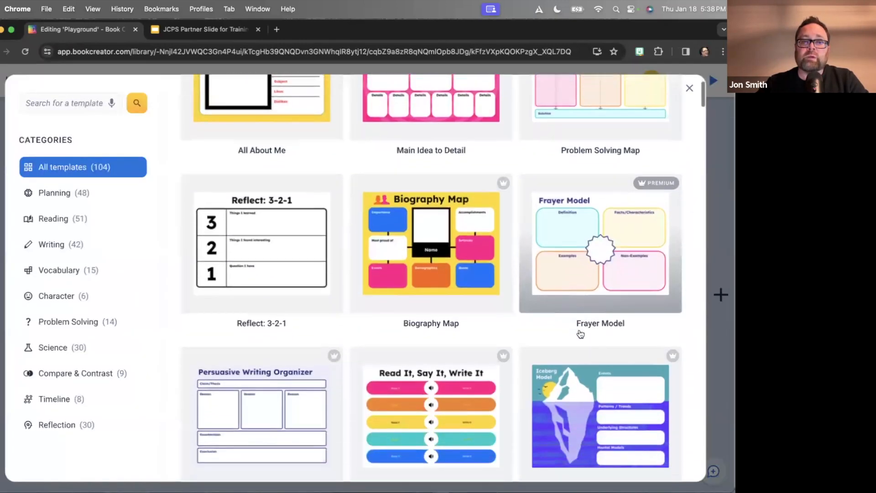
{"action": "scroll", "coordinate": [580, 334], "scroll_direction": "down", "scroll_amount": 2}
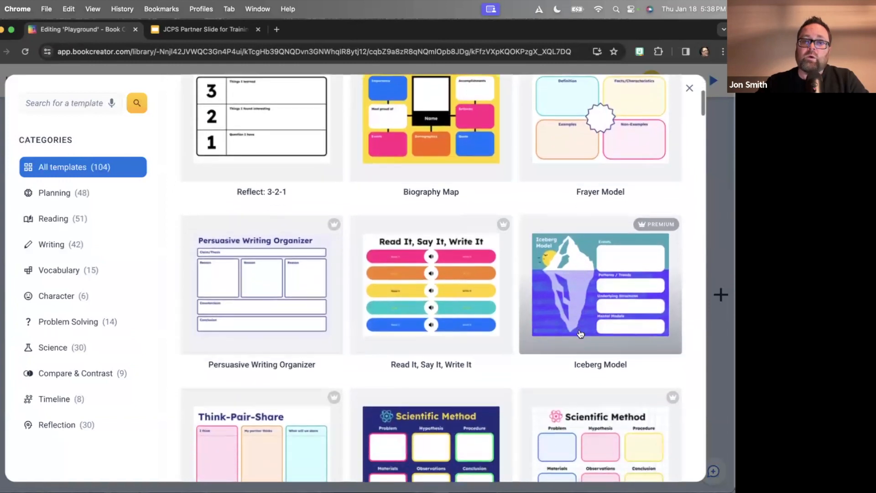
{"action": "left_click", "coordinate": [588, 294]}
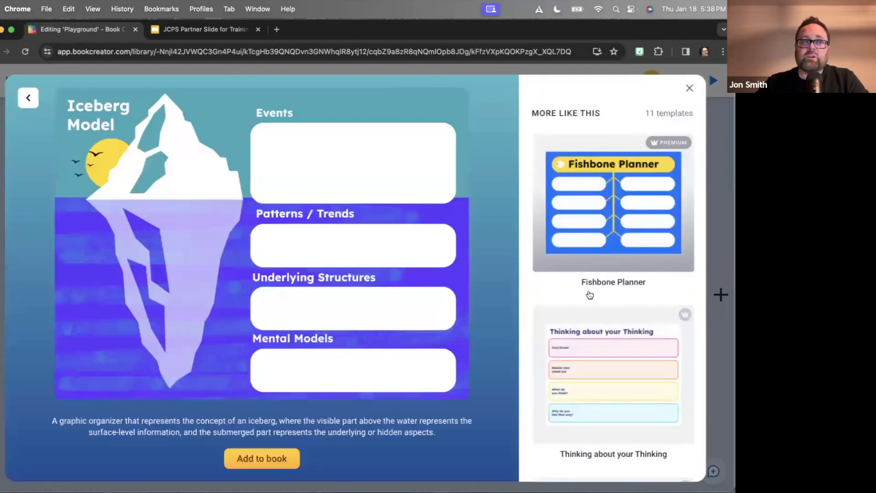
{"action": "left_click", "coordinate": [247, 459]}
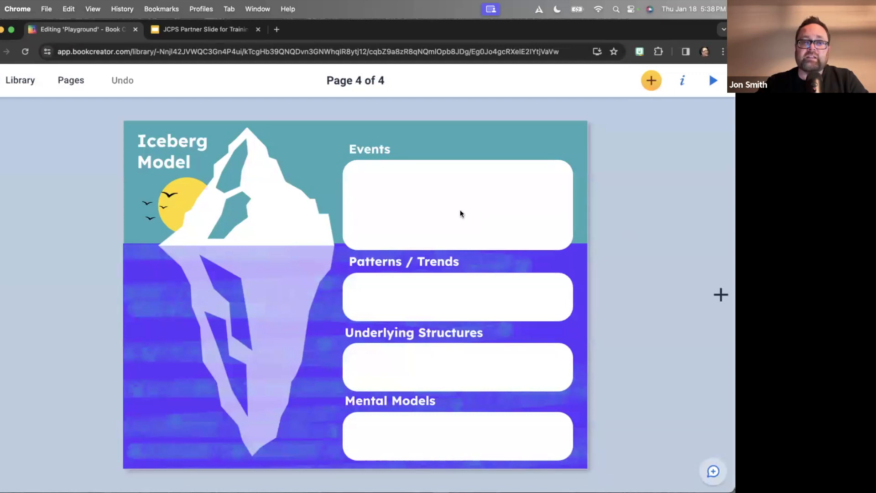
{"action": "left_click", "coordinate": [652, 81]}
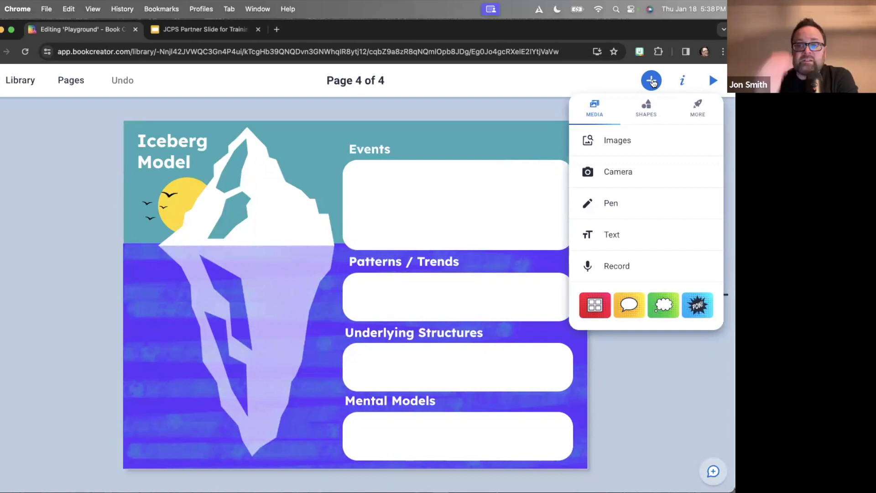
{"action": "left_click", "coordinate": [513, 112]}
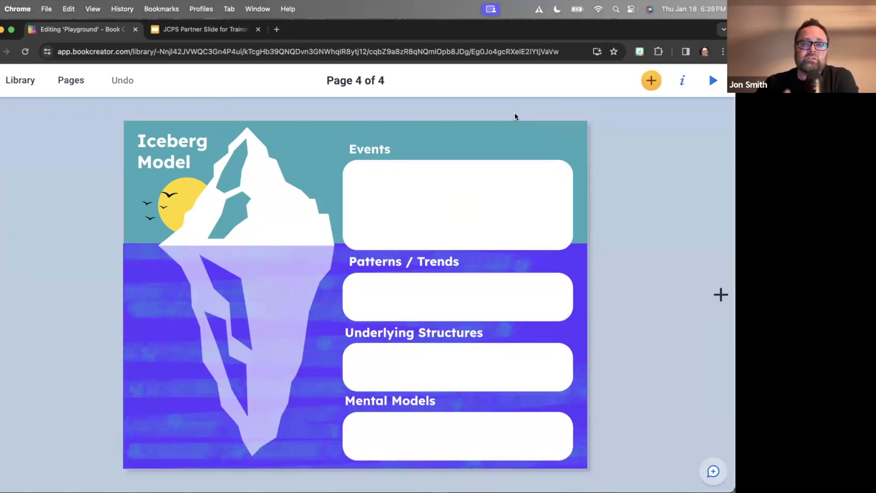
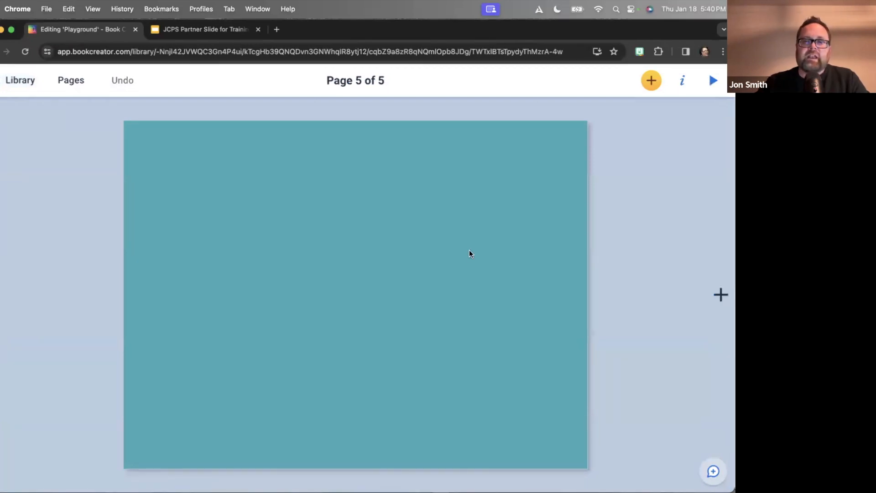
{"action": "left_click", "coordinate": [651, 80]}
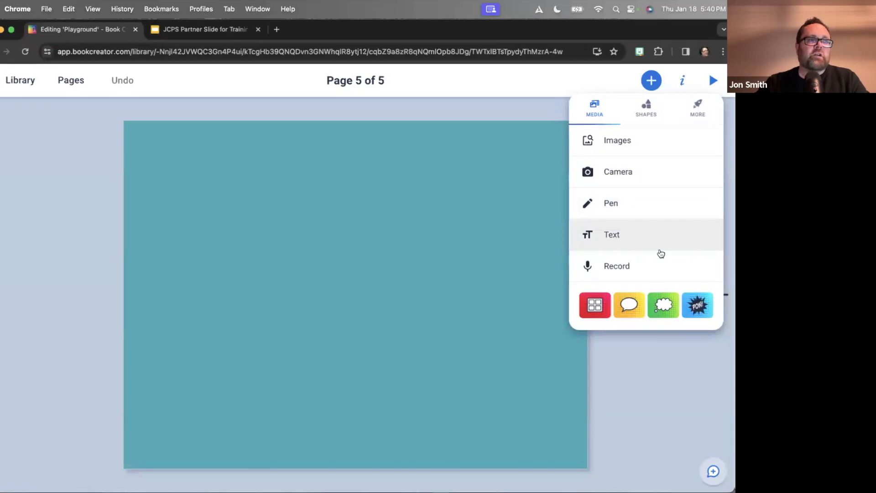
{"action": "left_click", "coordinate": [680, 371]}
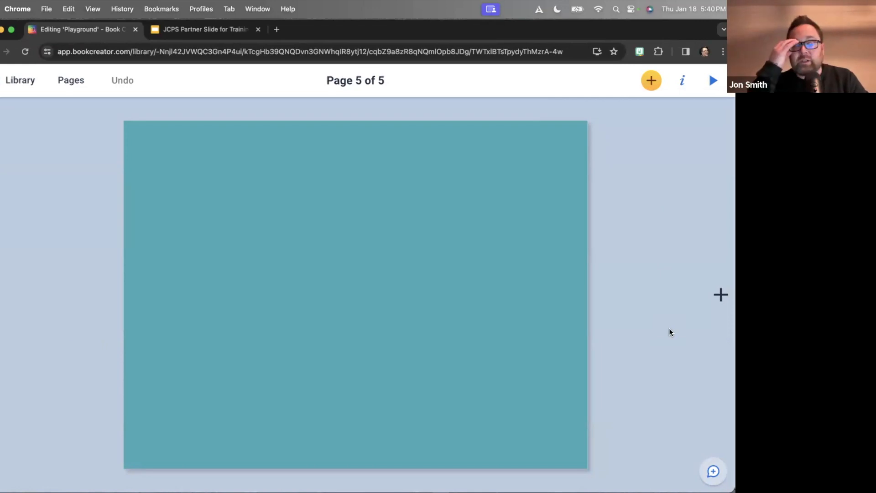
Step: Post a comment with the presenter's full name on page 5 and react to it with a thumbs up
{"action": "left_click", "coordinate": [713, 473]}
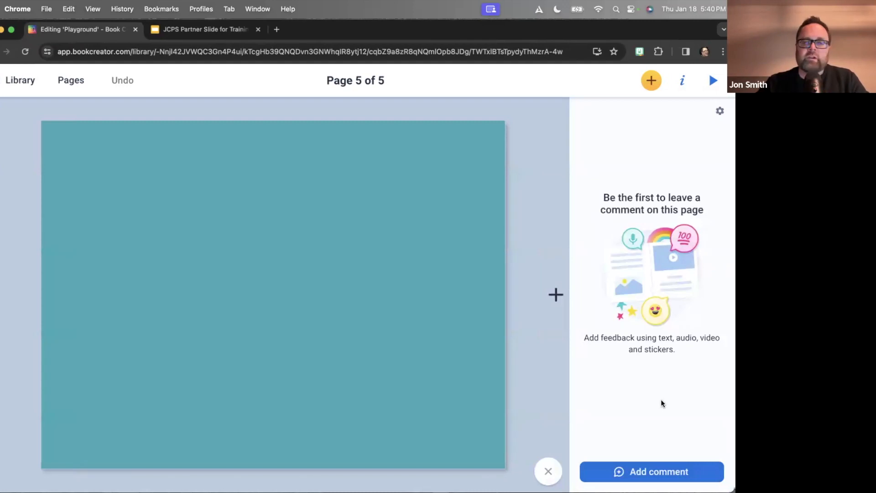
{"action": "left_click", "coordinate": [654, 471]}
{"action": "type", "text": "Jon Smith"}
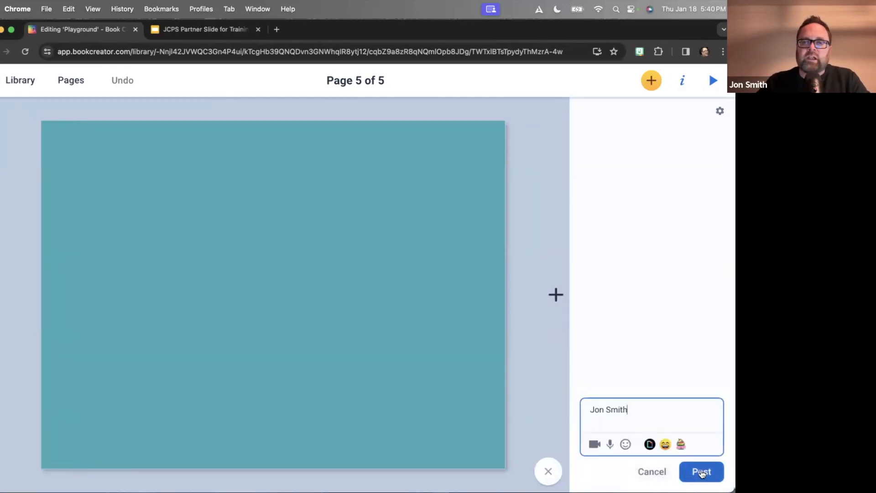
{"action": "left_click", "coordinate": [702, 472]}
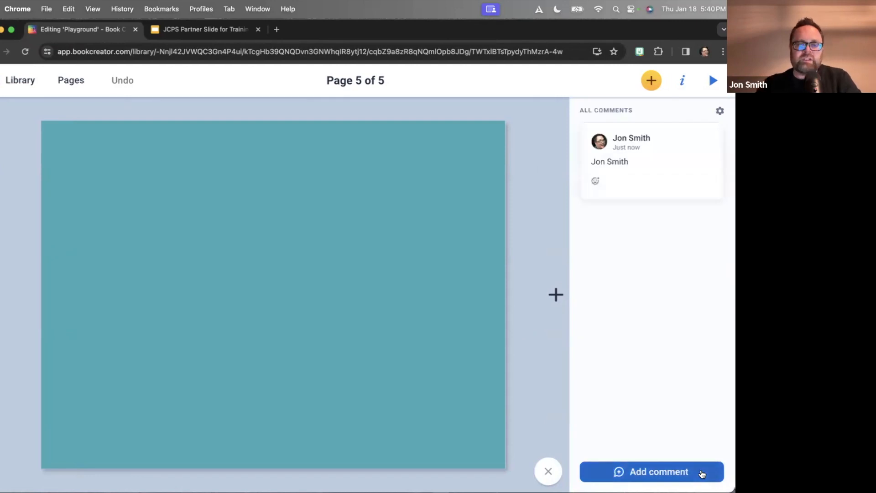
{"action": "mouse_move", "coordinate": [592, 175]}
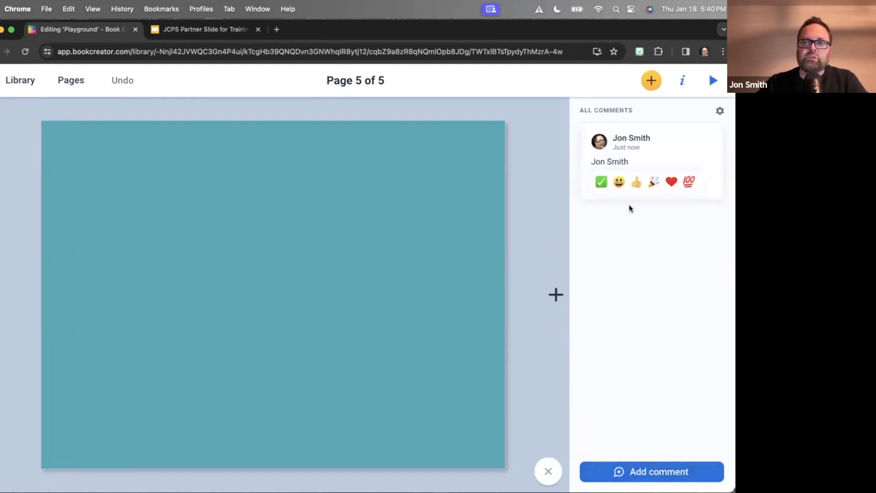
{"action": "left_click", "coordinate": [639, 182]}
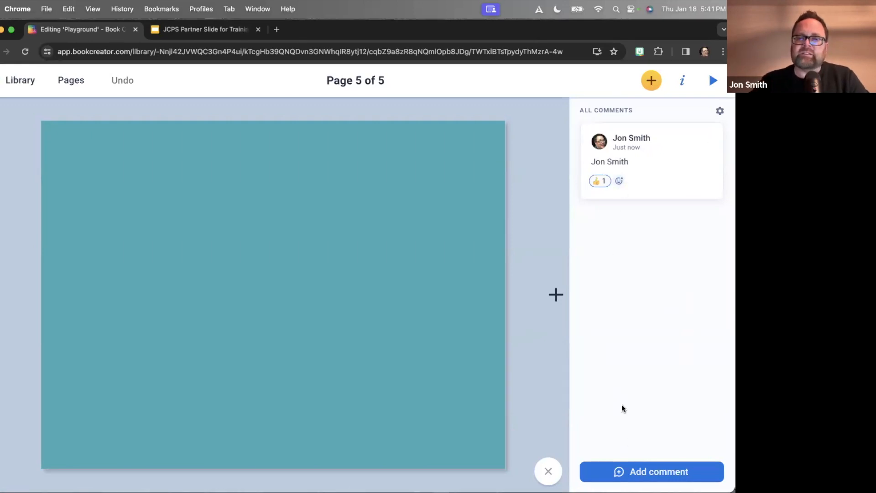
Step: Search Giphy for "celebrate" and post the GIF of two cheering men in suits as a second comment on page 5
{"action": "left_click", "coordinate": [643, 473]}
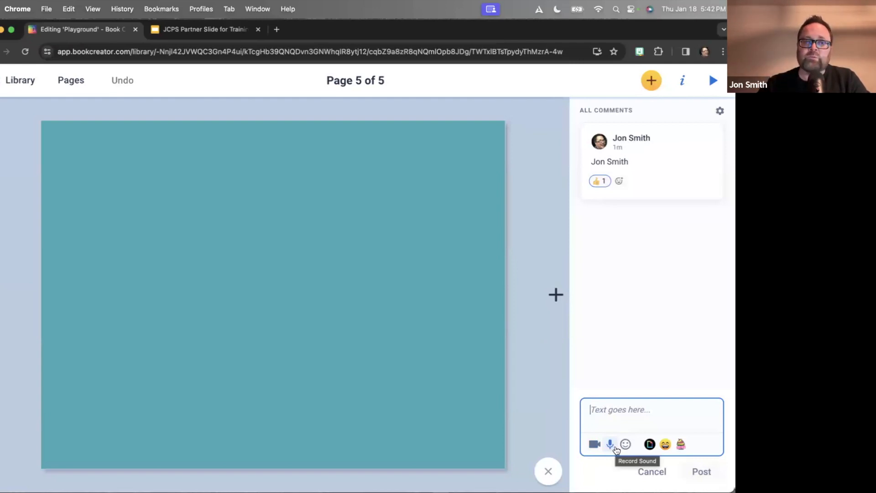
{"action": "left_click", "coordinate": [649, 445]}
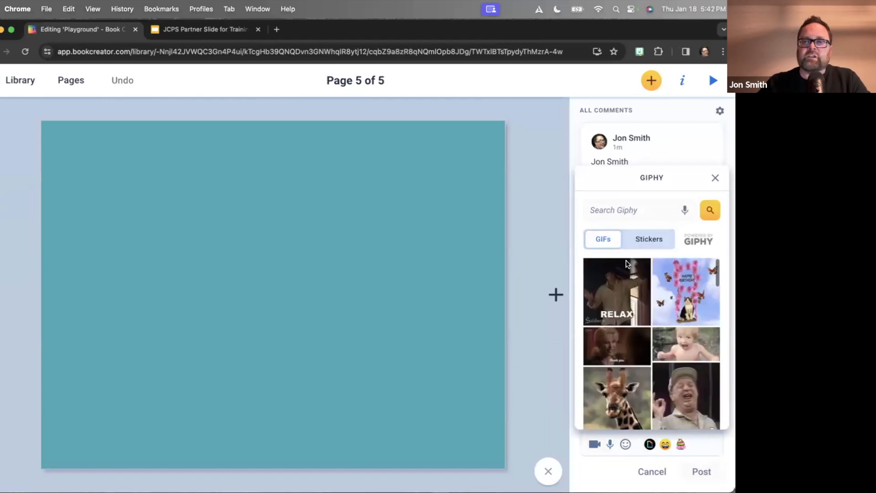
{"action": "left_click", "coordinate": [622, 209]}
{"action": "type", "text": "celebrate"}
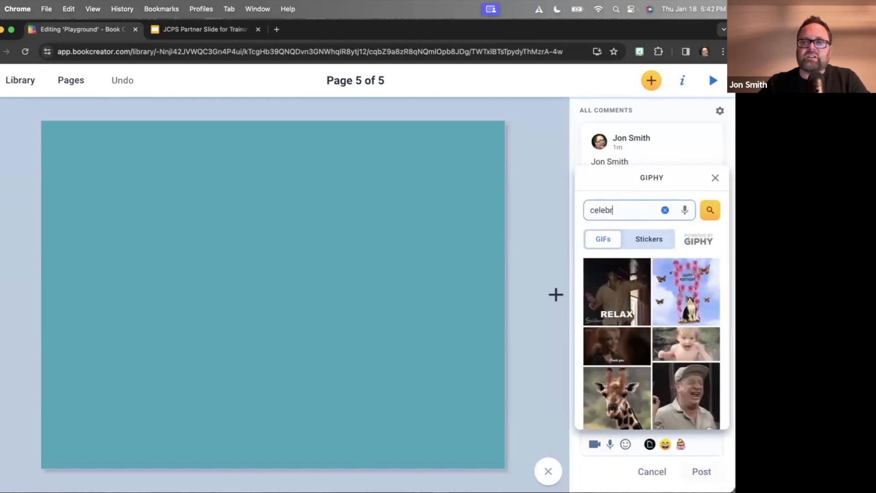
{"action": "left_click", "coordinate": [615, 349]}
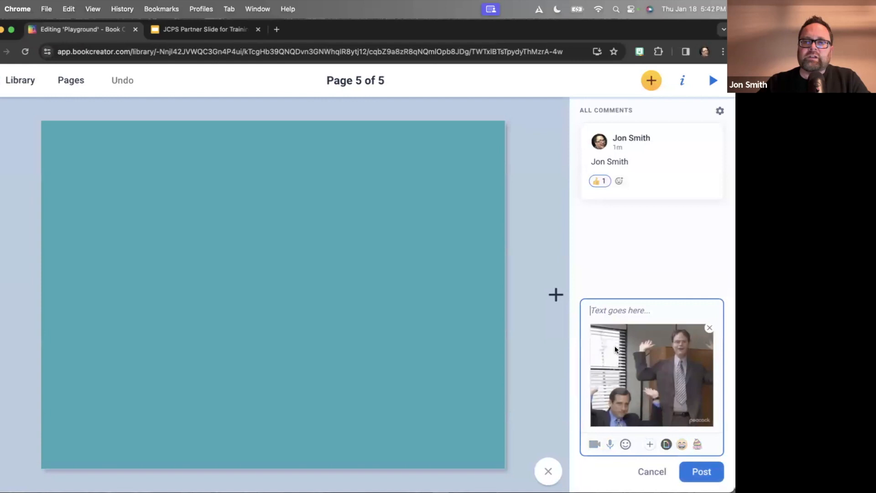
{"action": "left_click", "coordinate": [692, 472]}
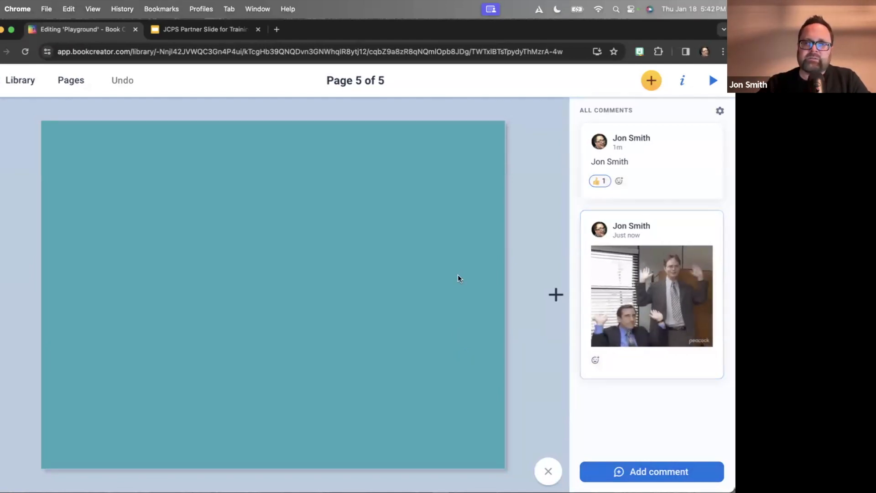
Step: Return to the library, publish the Playground book online as private with remixes off, and check its analytics map
{"action": "left_click", "coordinate": [544, 466]}
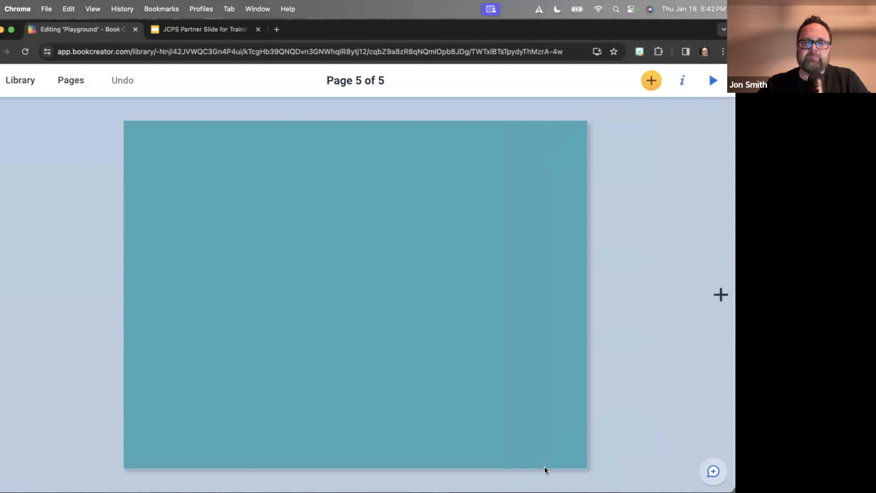
{"action": "left_click", "coordinate": [14, 79]}
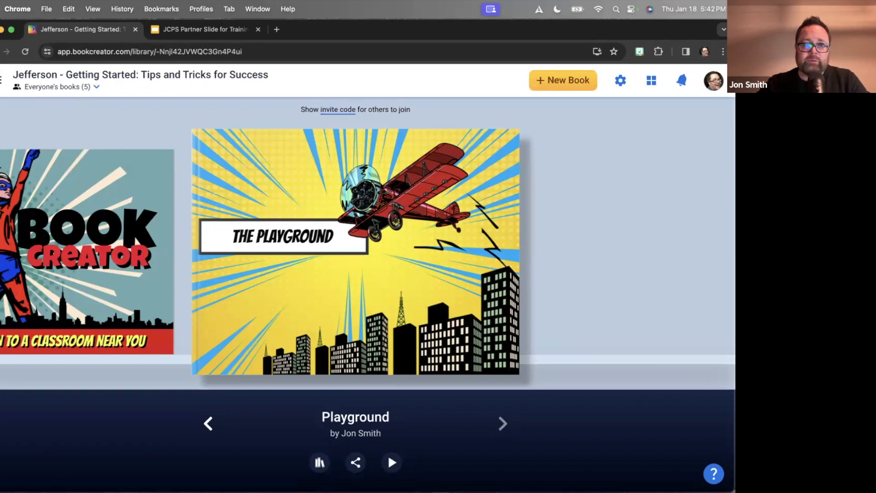
{"action": "mouse_move", "coordinate": [396, 235]}
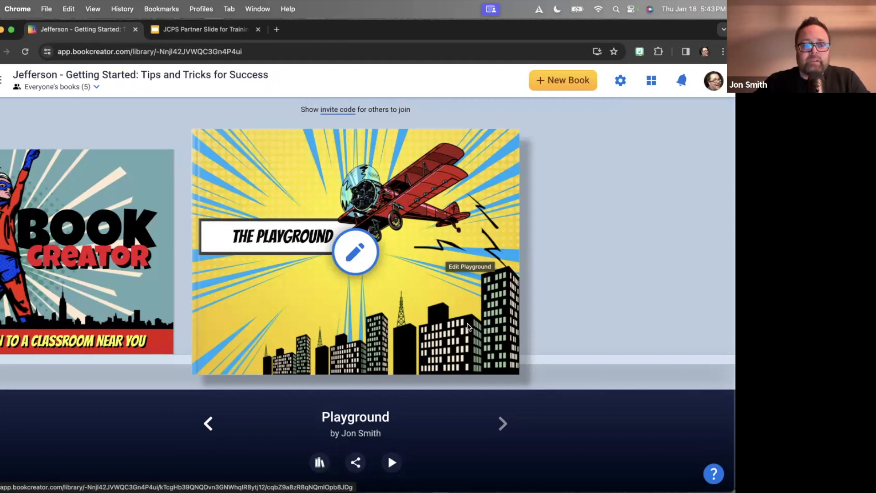
{"action": "left_click", "coordinate": [355, 462]}
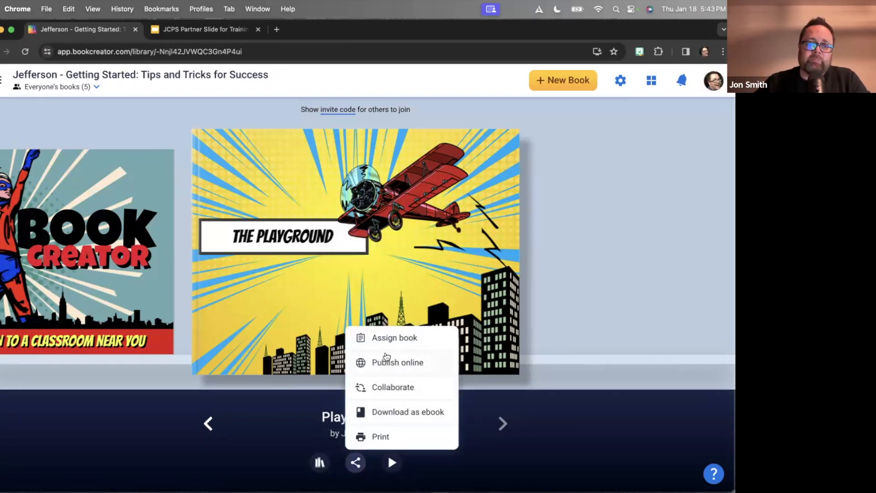
{"action": "left_click", "coordinate": [393, 363]}
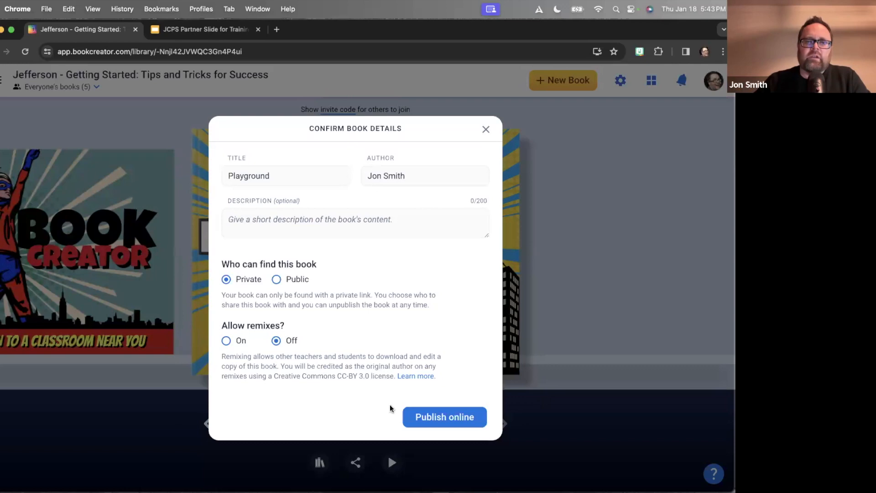
{"action": "left_click", "coordinate": [435, 419]}
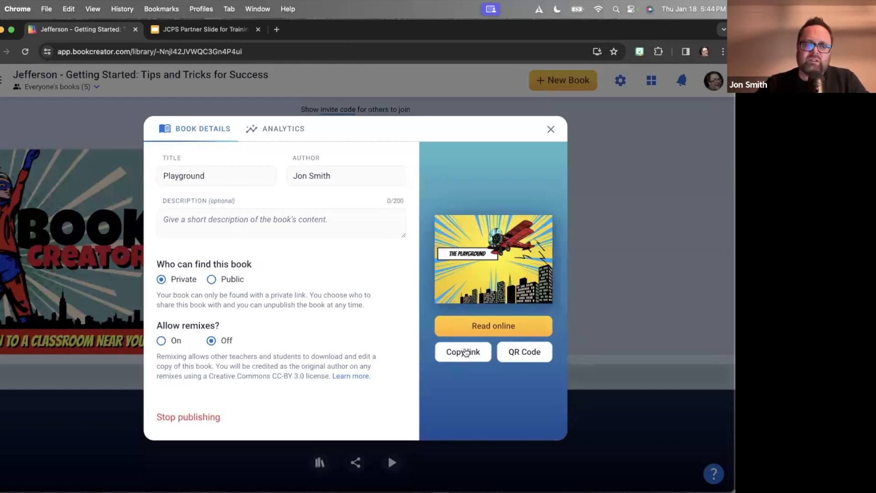
{"action": "left_click", "coordinate": [288, 130]}
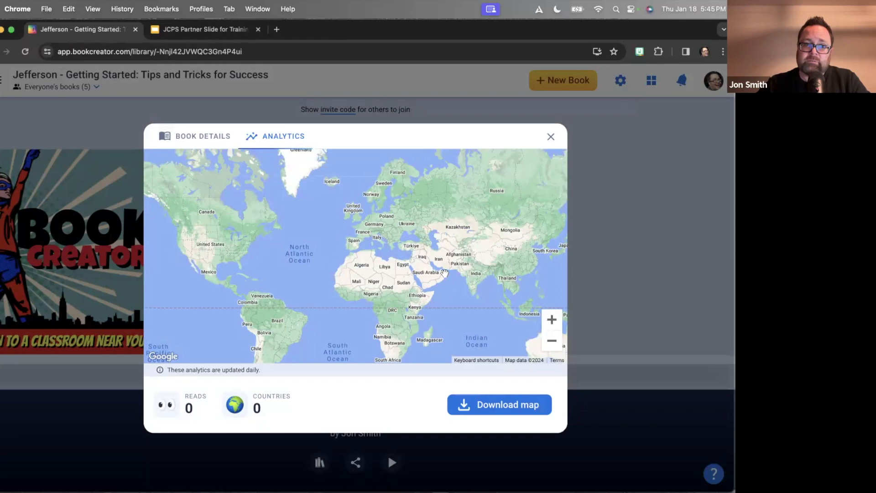
{"action": "left_click", "coordinate": [550, 137]}
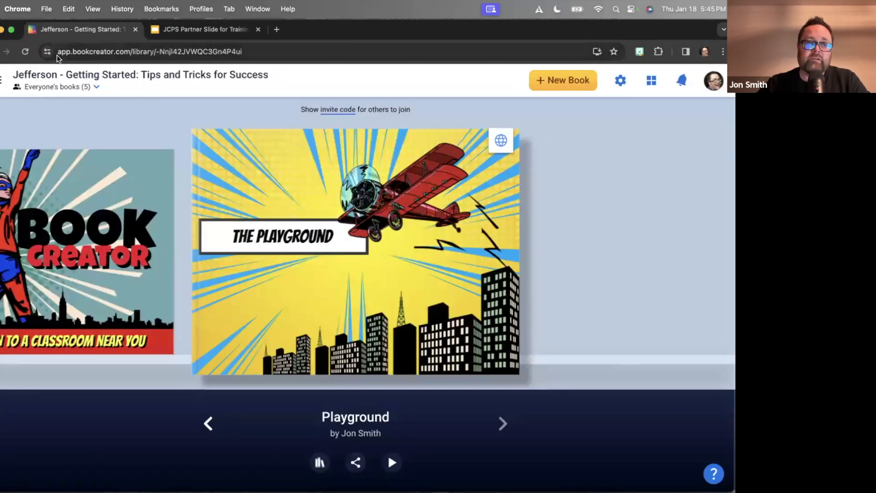
Step: Browse the Kindergarten example books on the Discover page, preview the details of Little Emma, and return to the Getting Started library
{"action": "left_click", "coordinate": [2, 79]}
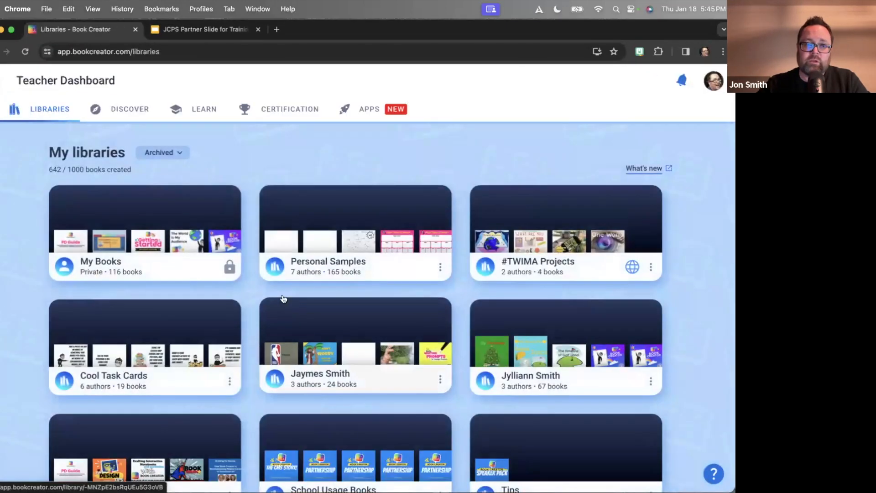
{"action": "left_click", "coordinate": [143, 111]}
{"action": "scroll", "coordinate": [490, 247], "scroll_direction": "down", "scroll_amount": 5}
{"action": "scroll", "coordinate": [491, 248], "scroll_direction": "down", "scroll_amount": 6}
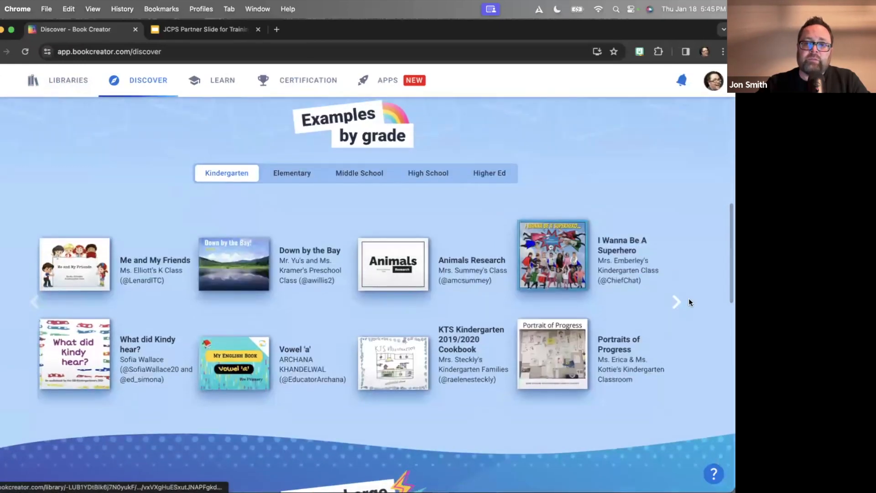
{"action": "left_click", "coordinate": [677, 301]}
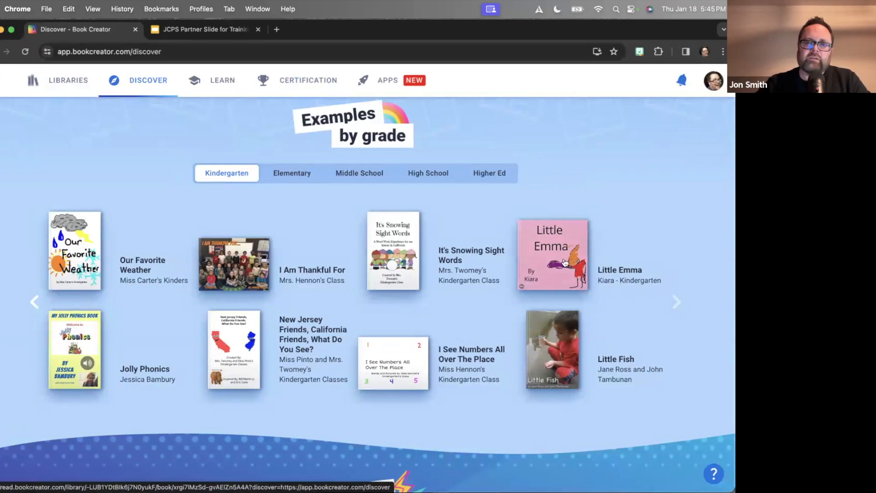
{"action": "left_click", "coordinate": [622, 285]}
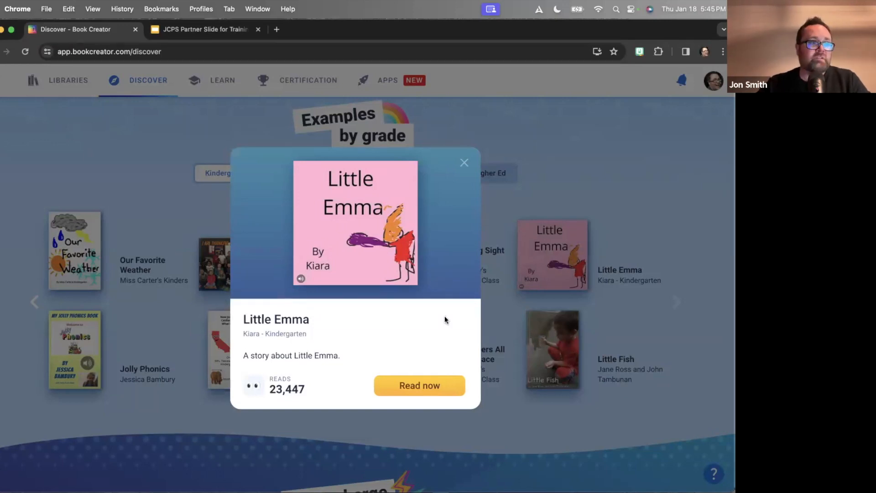
{"action": "left_click", "coordinate": [464, 163]}
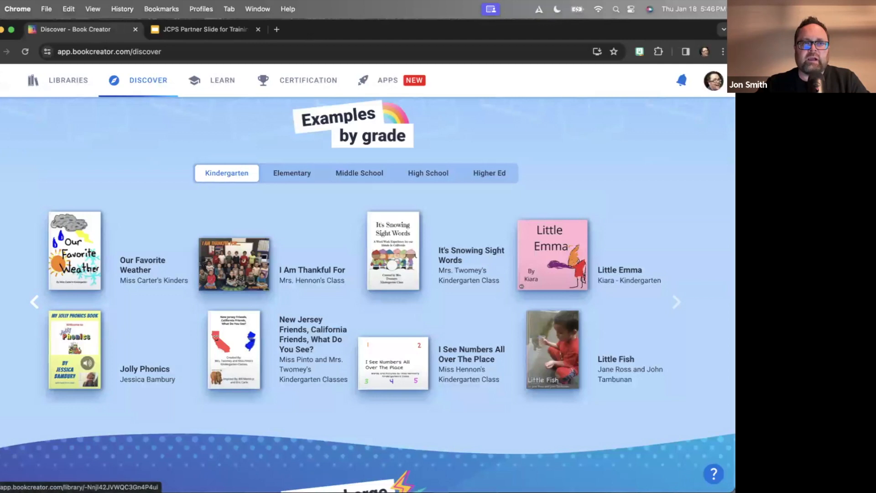
{"action": "left_click", "coordinate": [68, 80]}
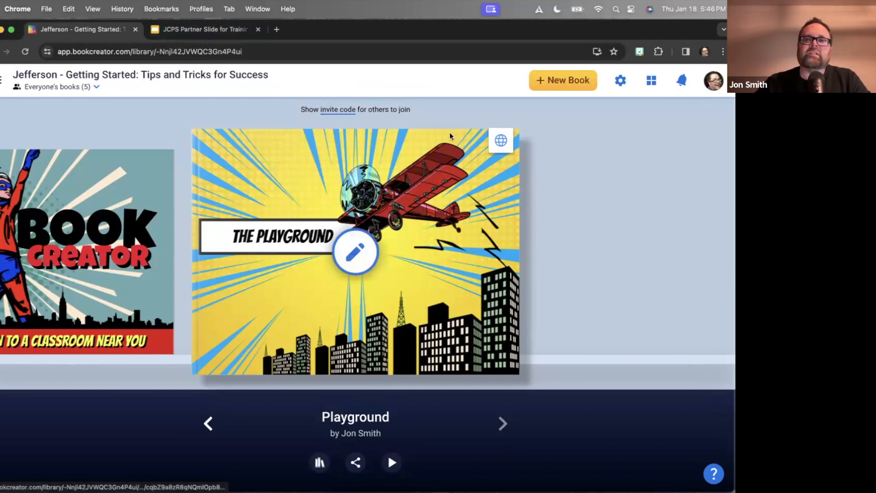
Step: Look over the blank and comic shapes offered for a new book, and go back to the teacher dashboard's libraries
{"action": "left_click", "coordinate": [571, 79]}
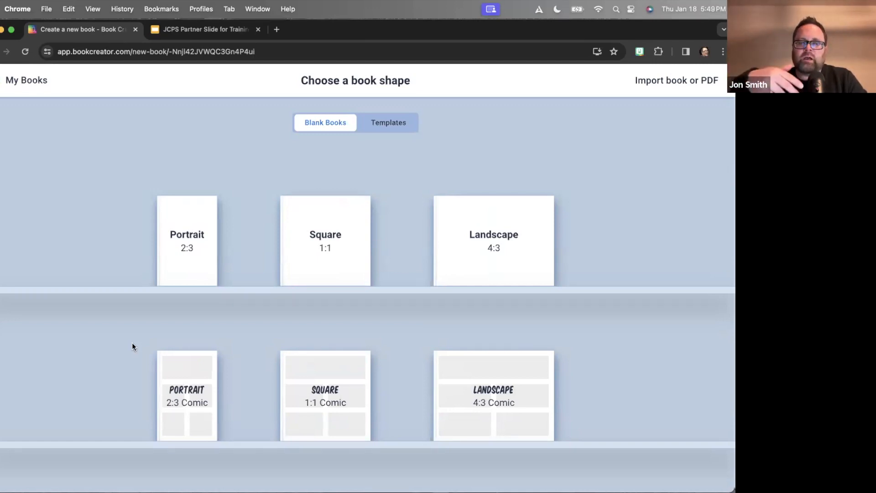
{"action": "left_click", "coordinate": [27, 80]}
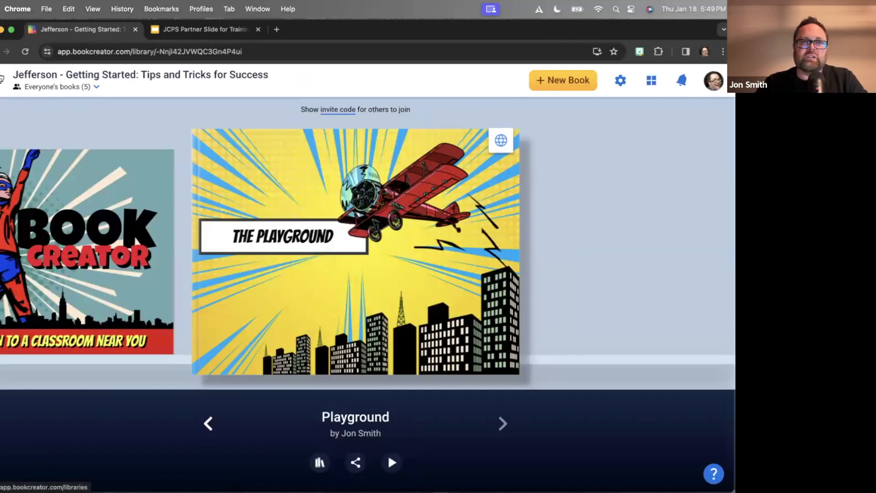
{"action": "left_click", "coordinate": [2, 78]}
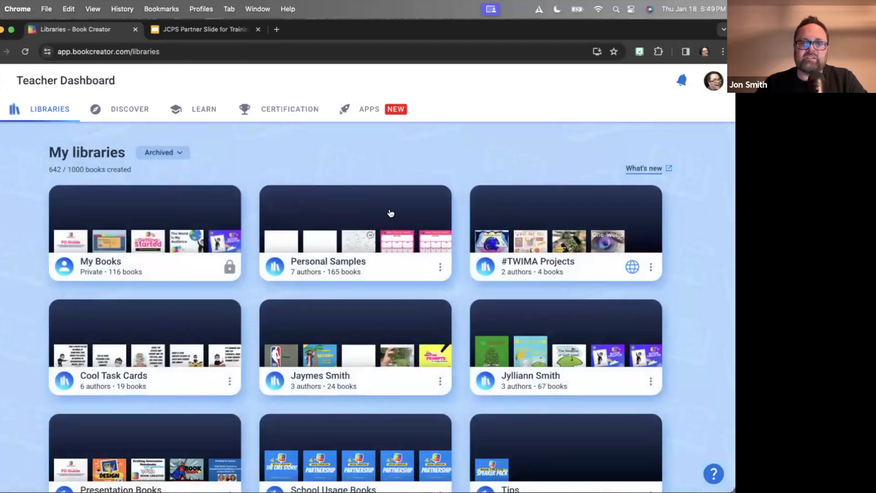